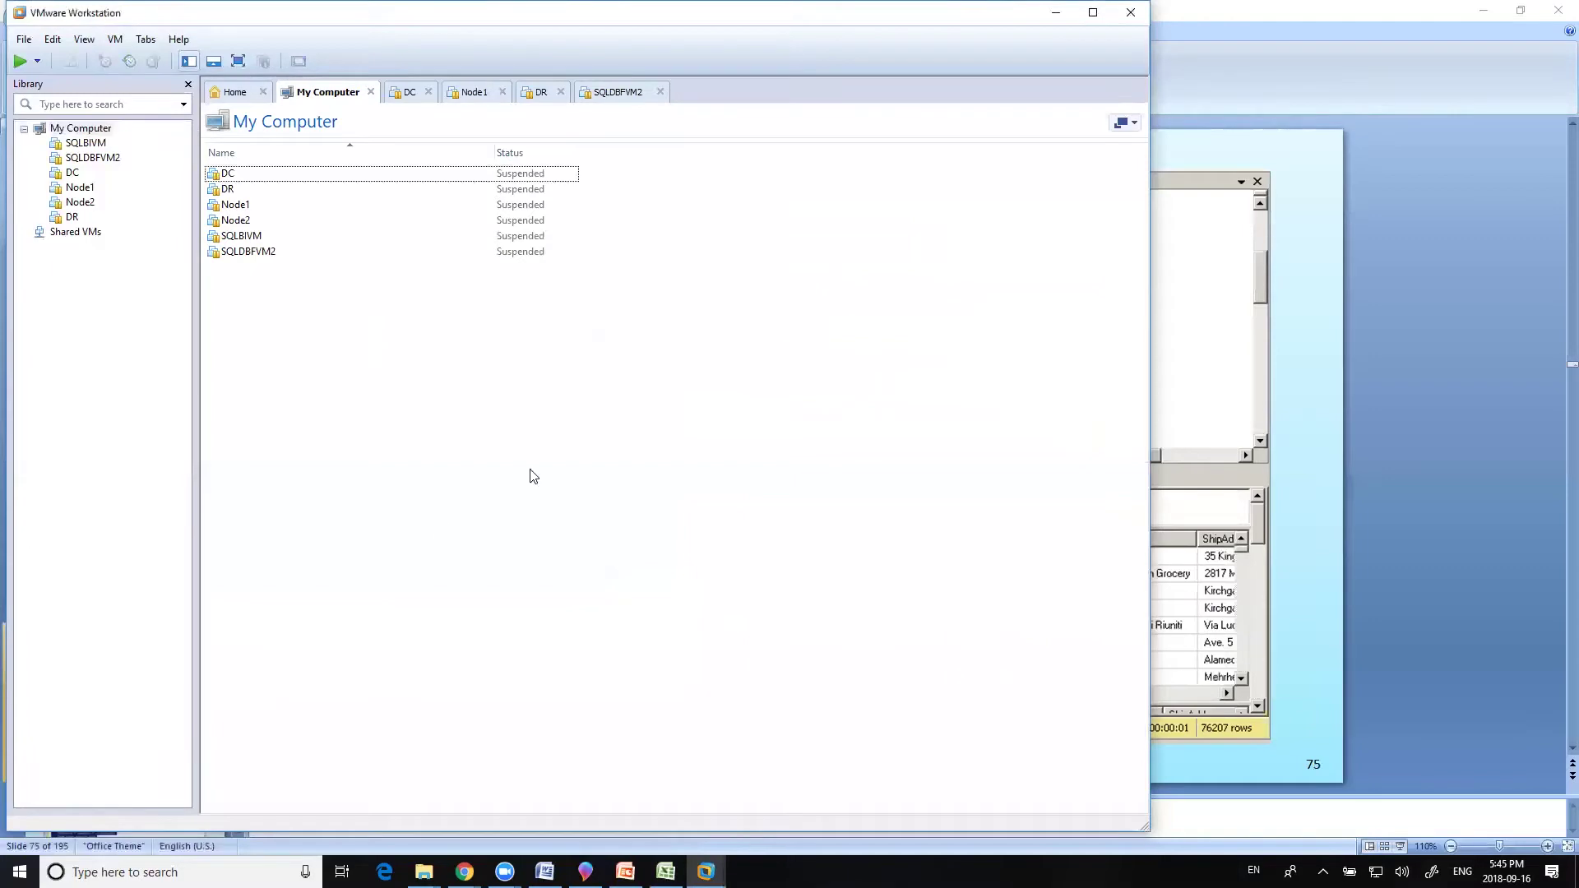
Step: Locate the VM-FreeCourse.vmx configuration file in the C:\VMWare\VM-FreeCourse folder using File Explorer
click(423, 872)
click(411, 824)
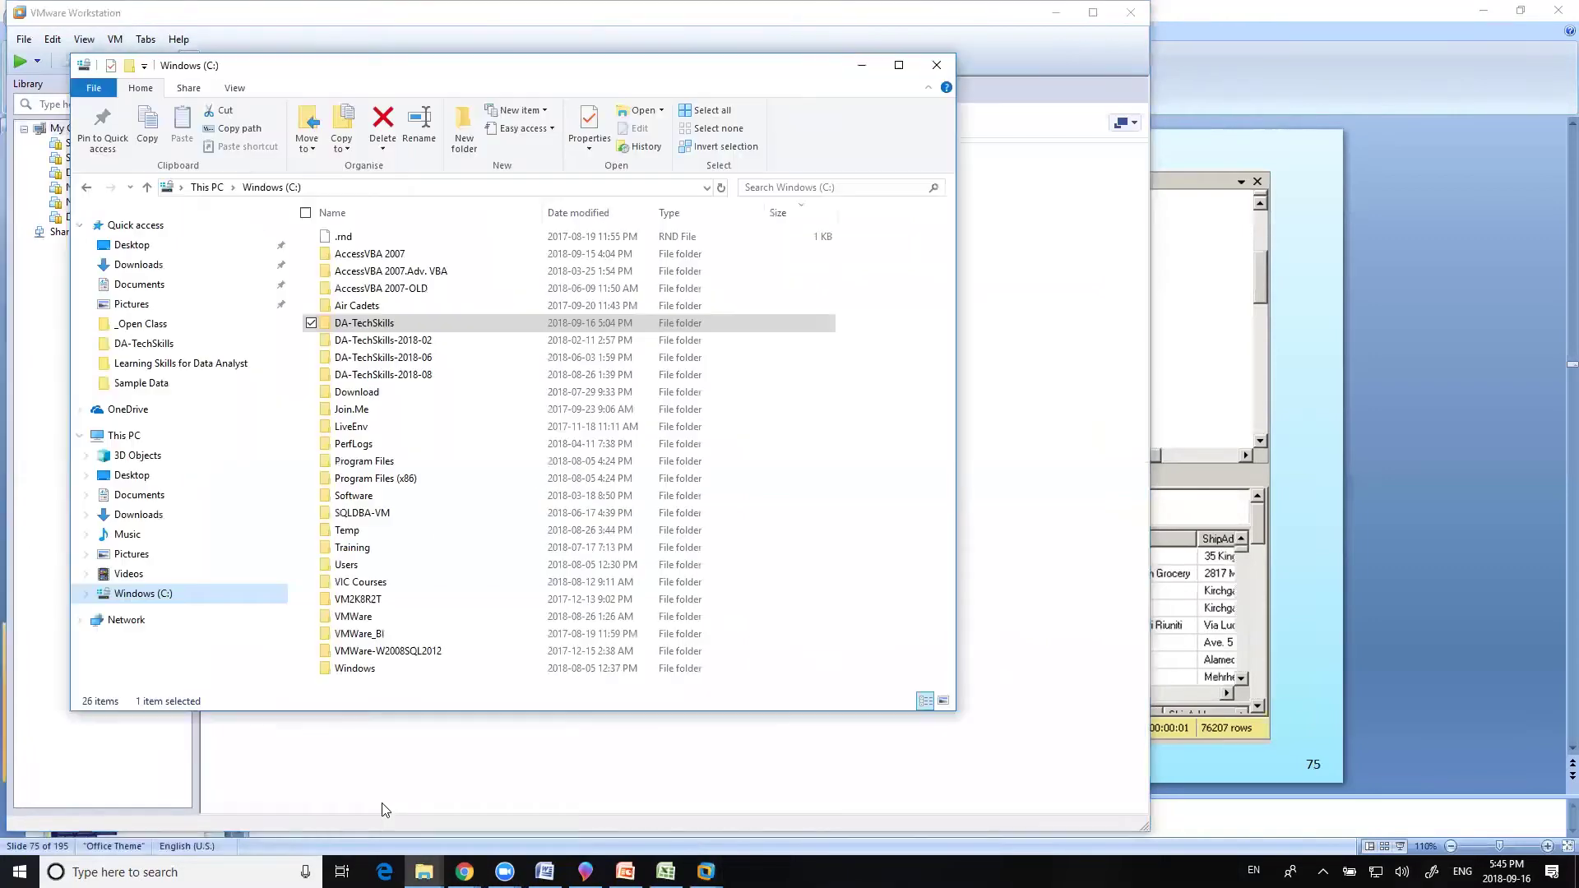
click(378, 323)
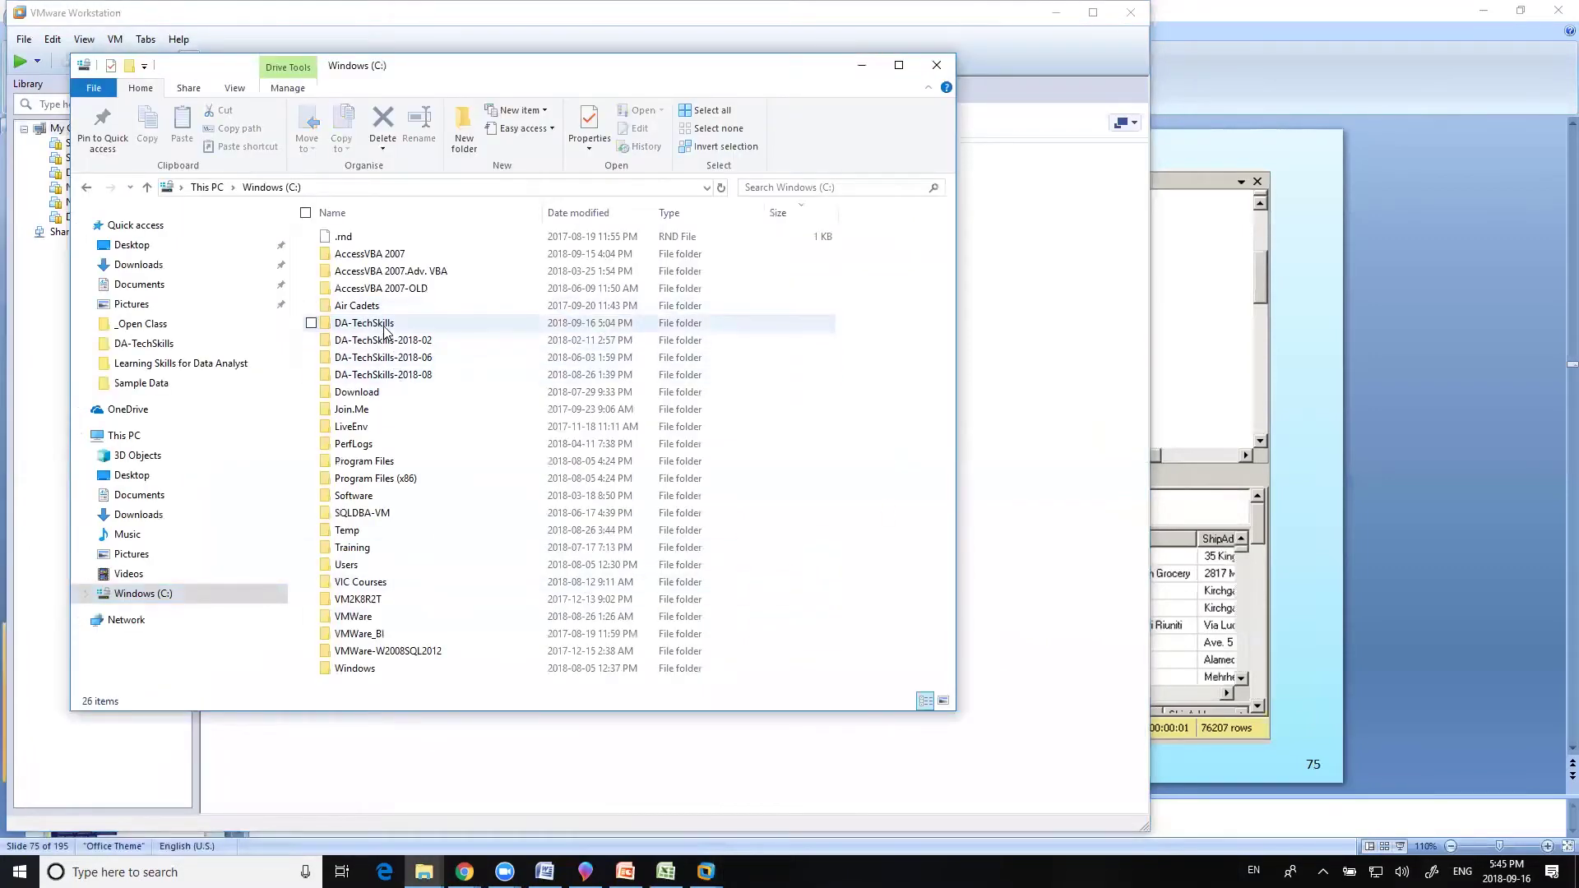
double_click(398, 618)
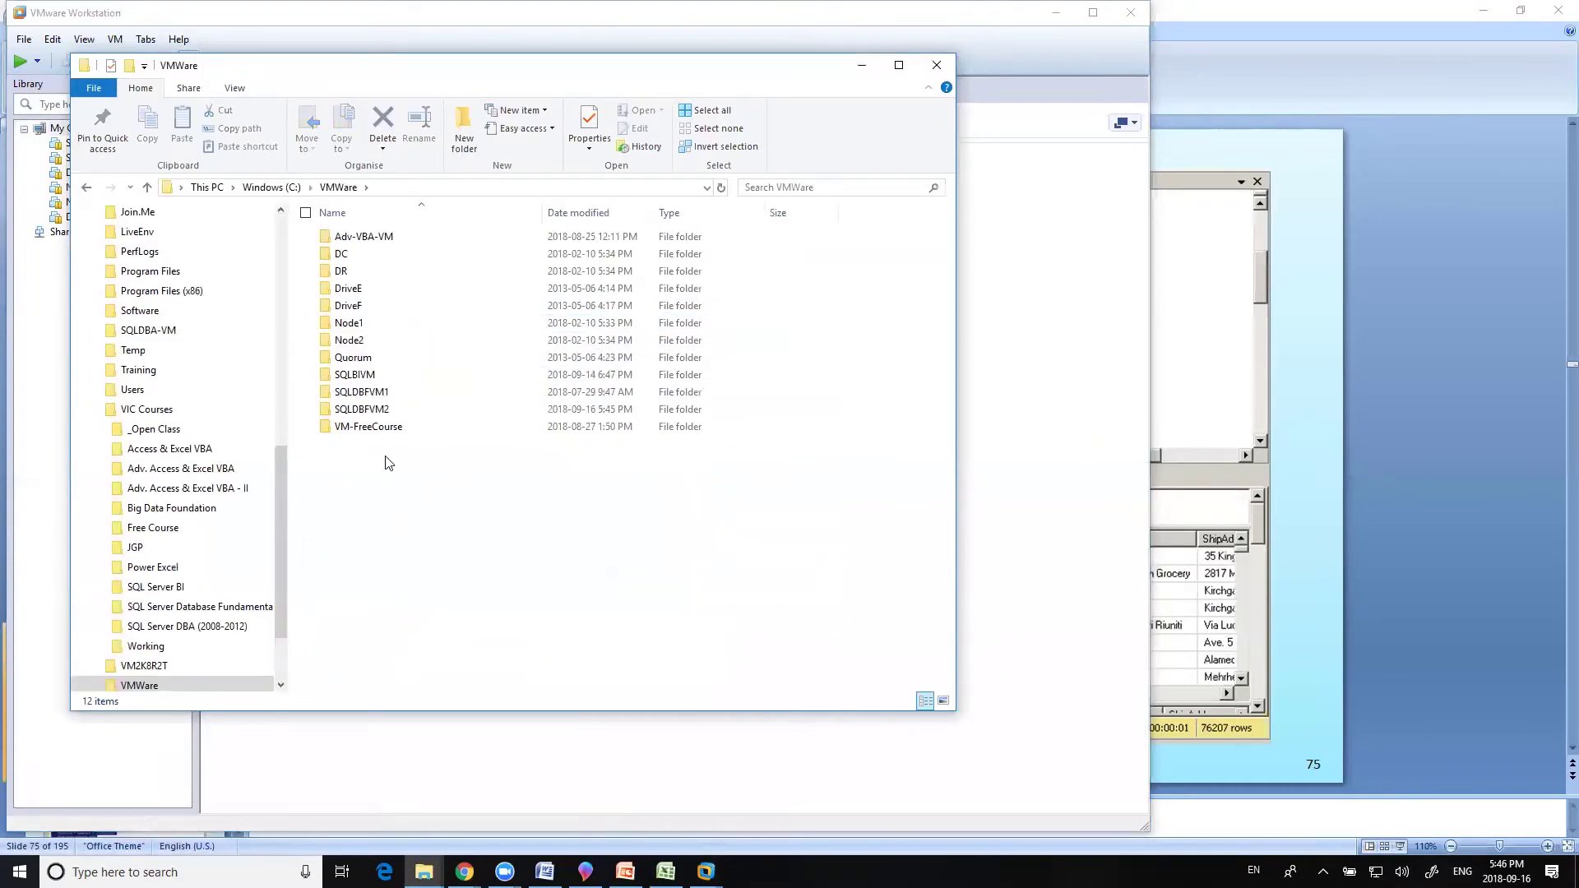
click(380, 429)
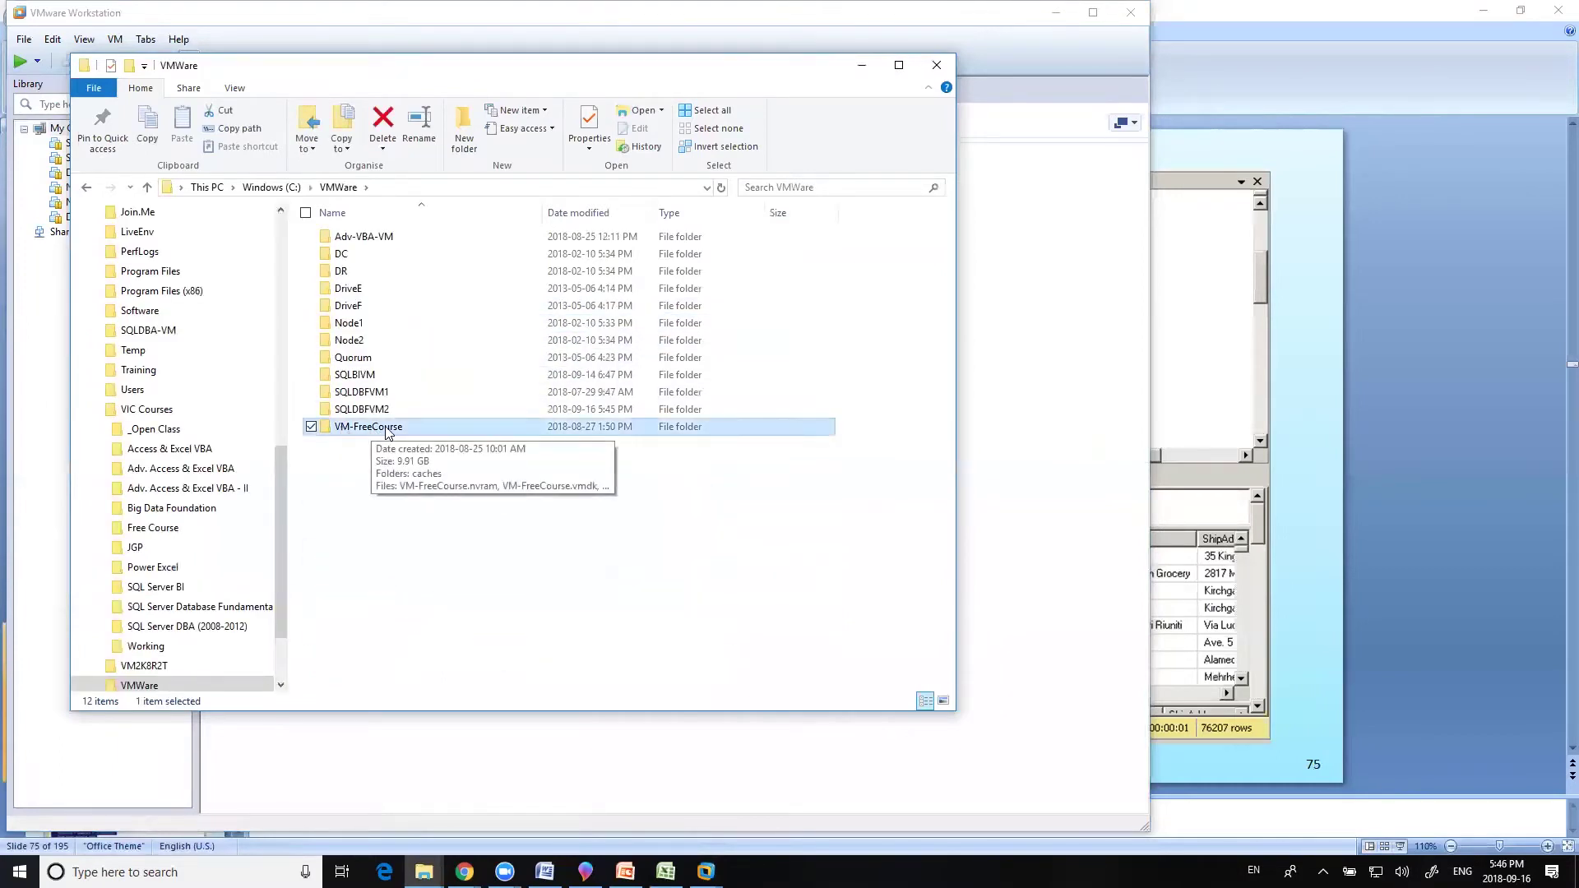
double_click(370, 429)
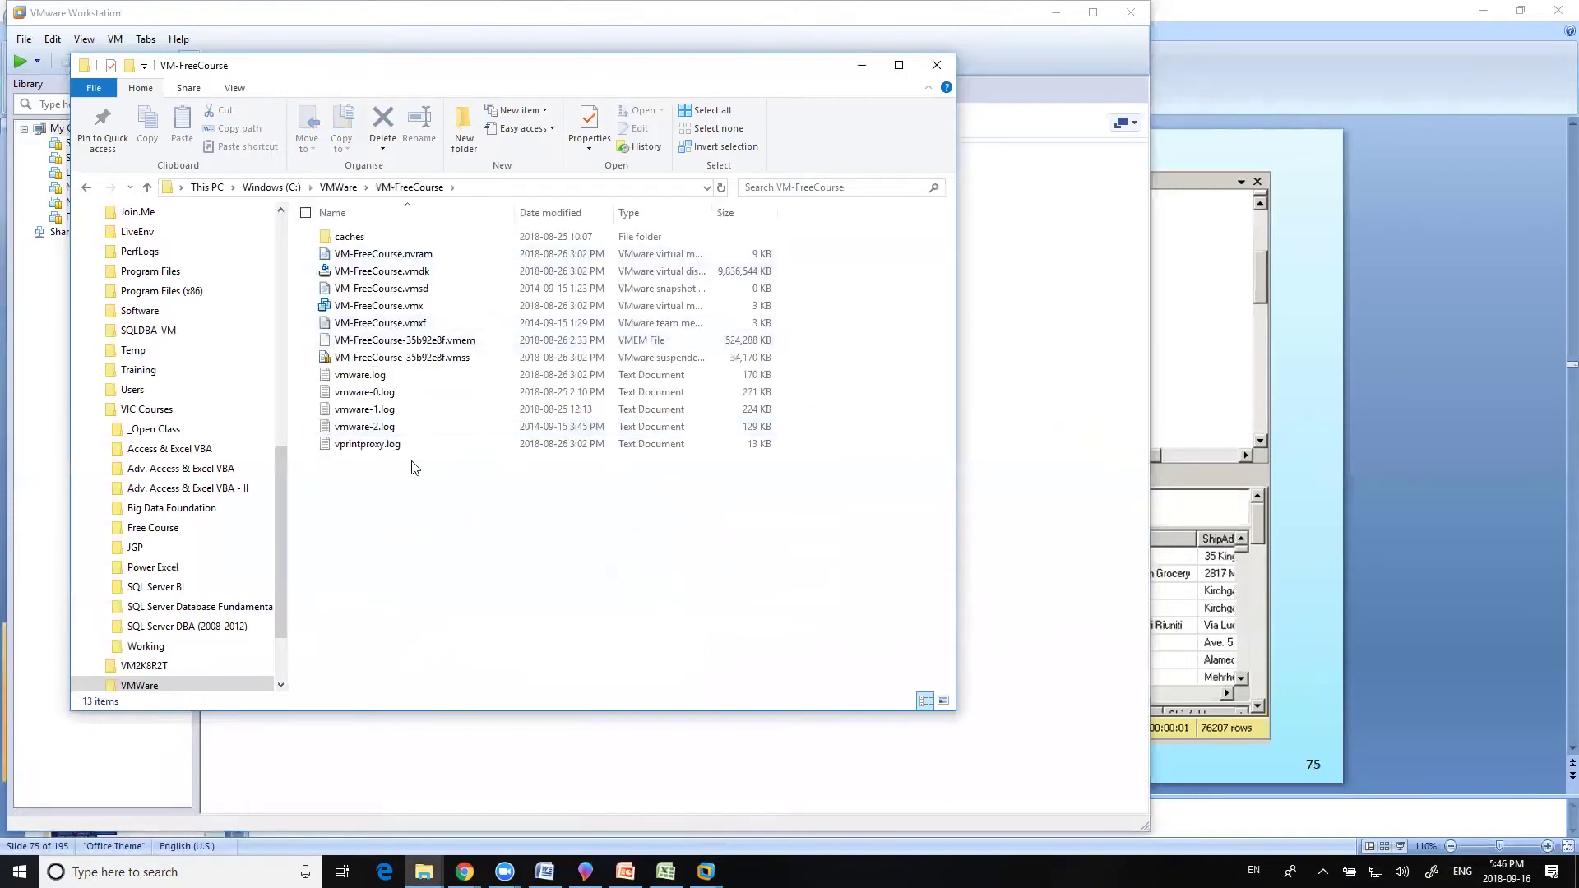
click(387, 309)
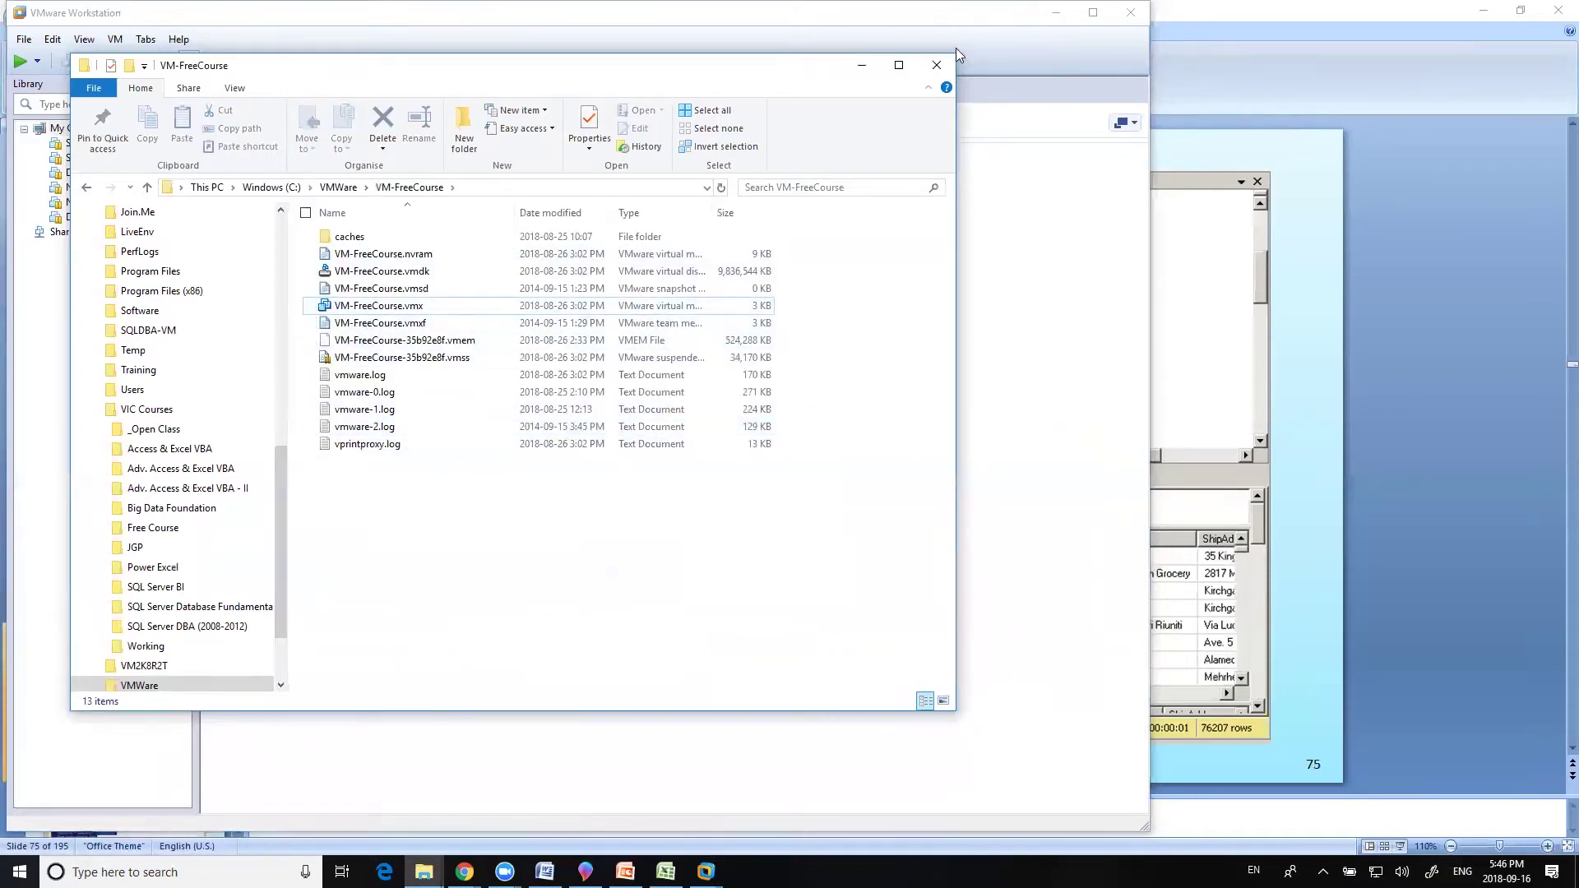
Step: Switch back to VMware Workstation, open VM-FreeCourse.vmx and resume that virtual machine
click(979, 63)
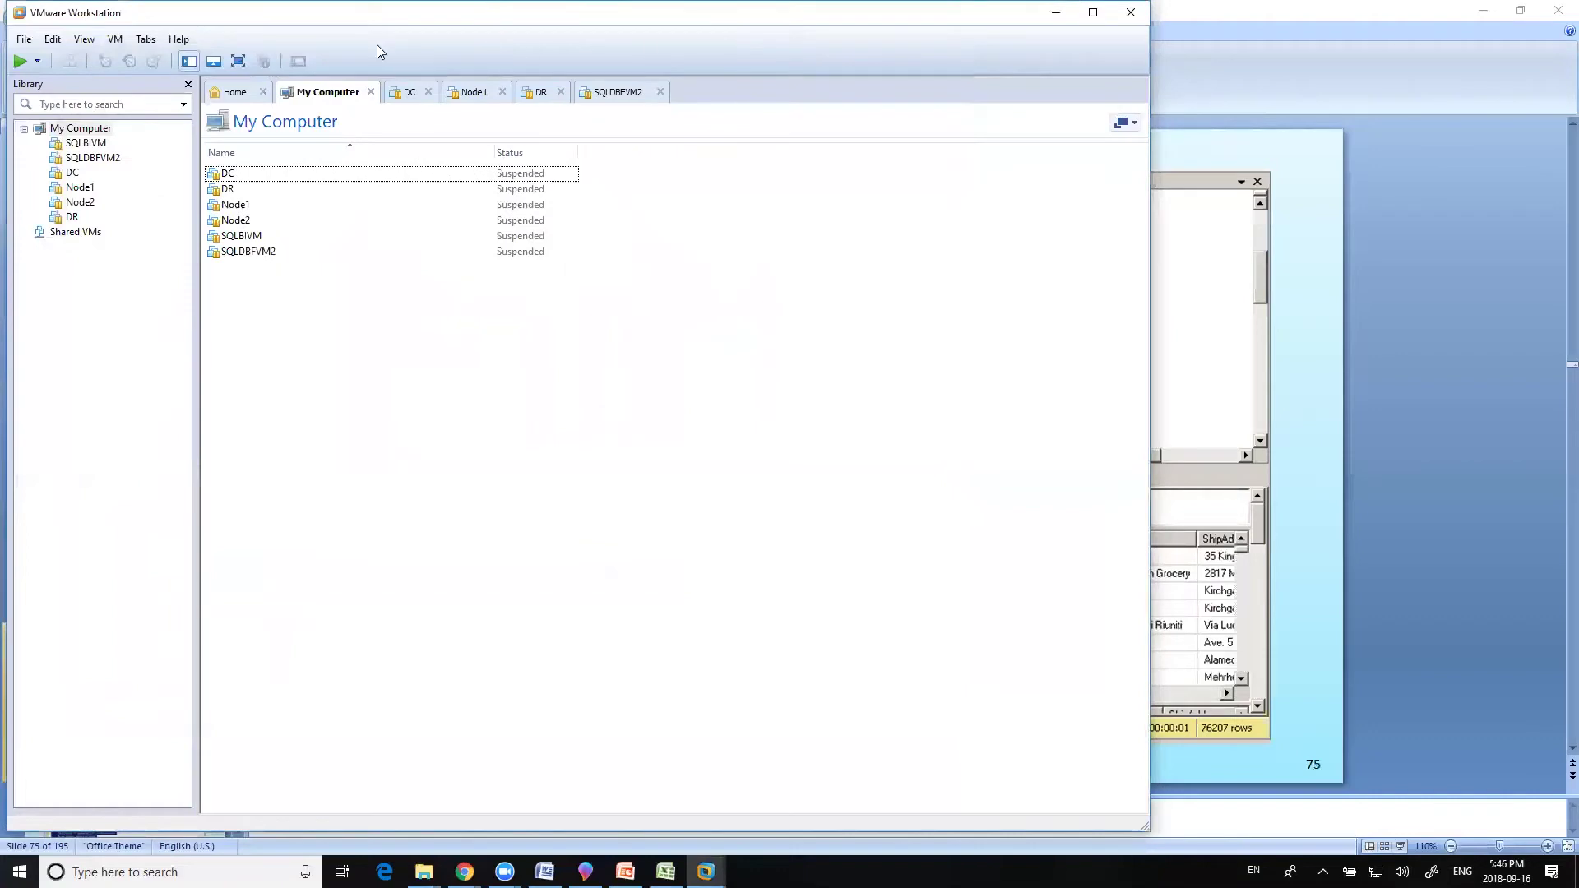
click(243, 98)
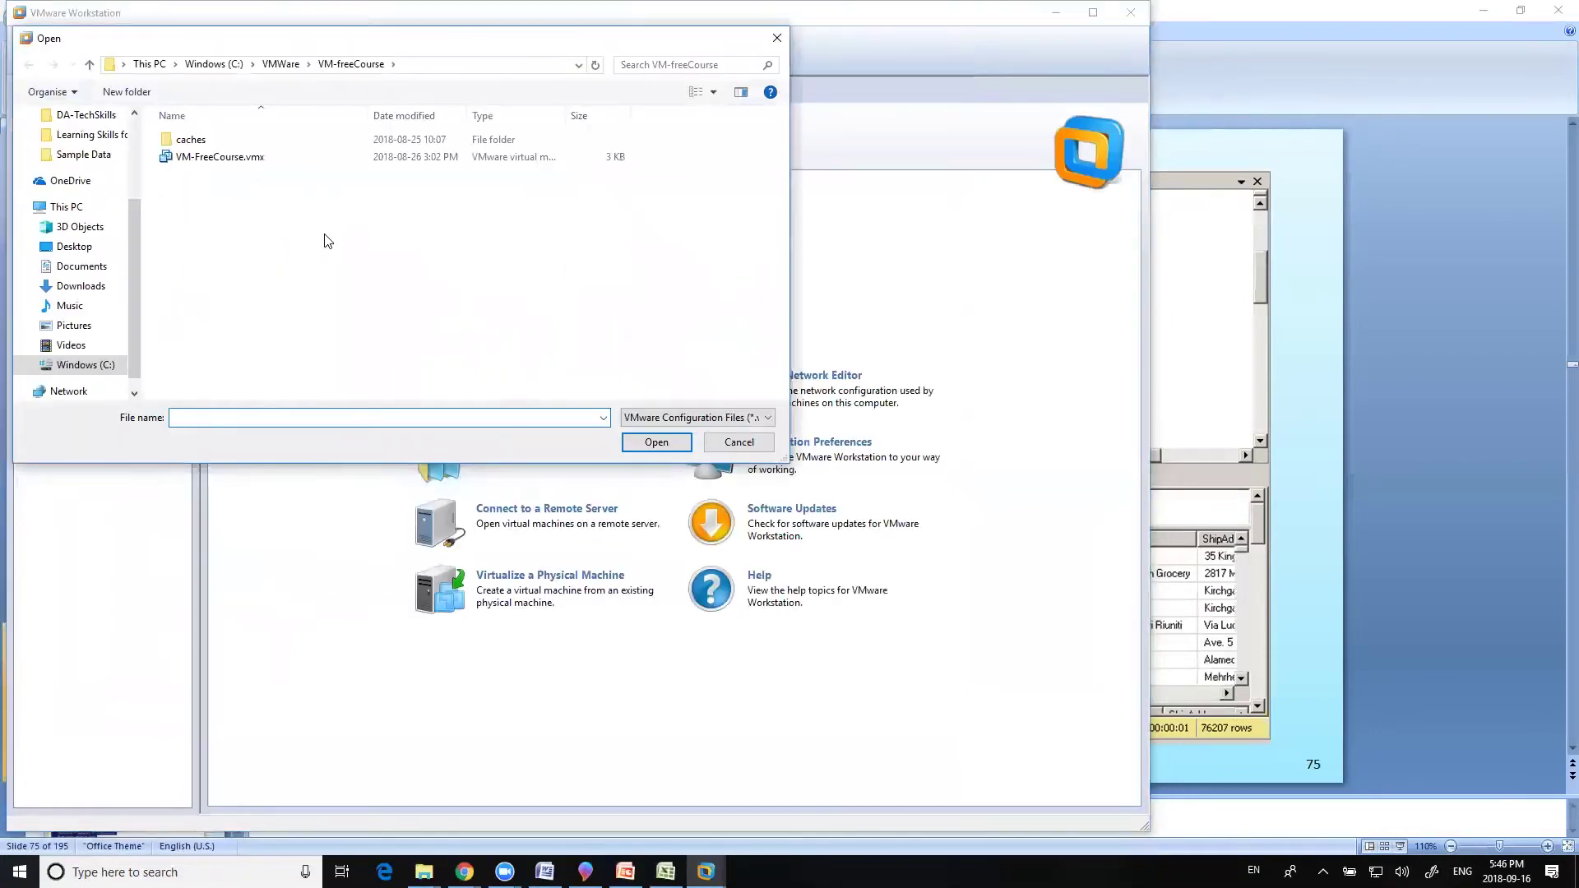
click(229, 160)
double_click(229, 159)
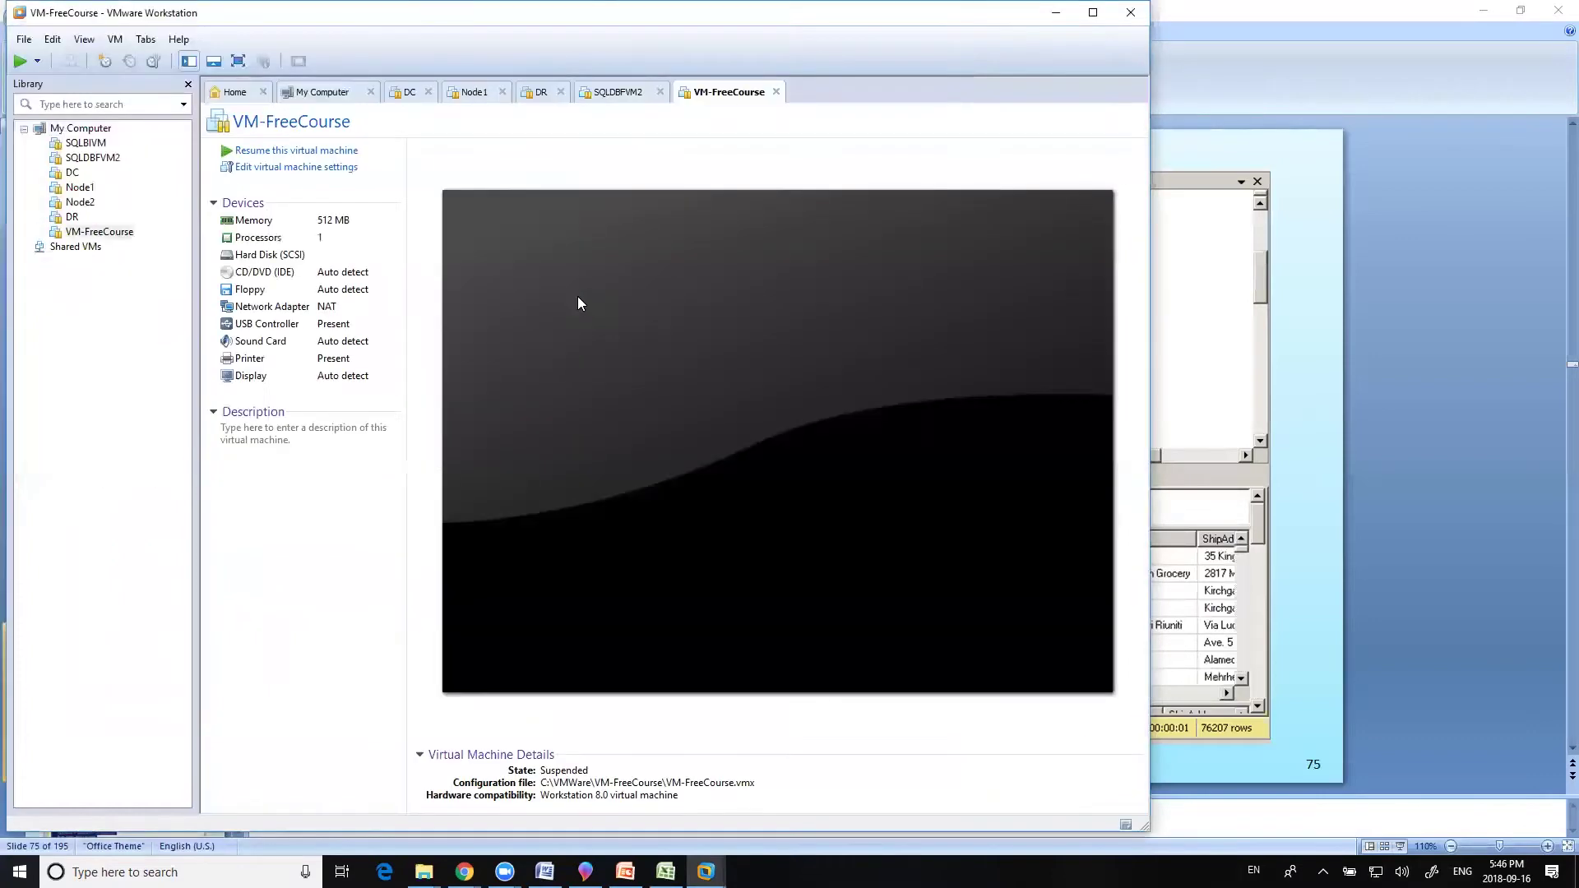
click(341, 151)
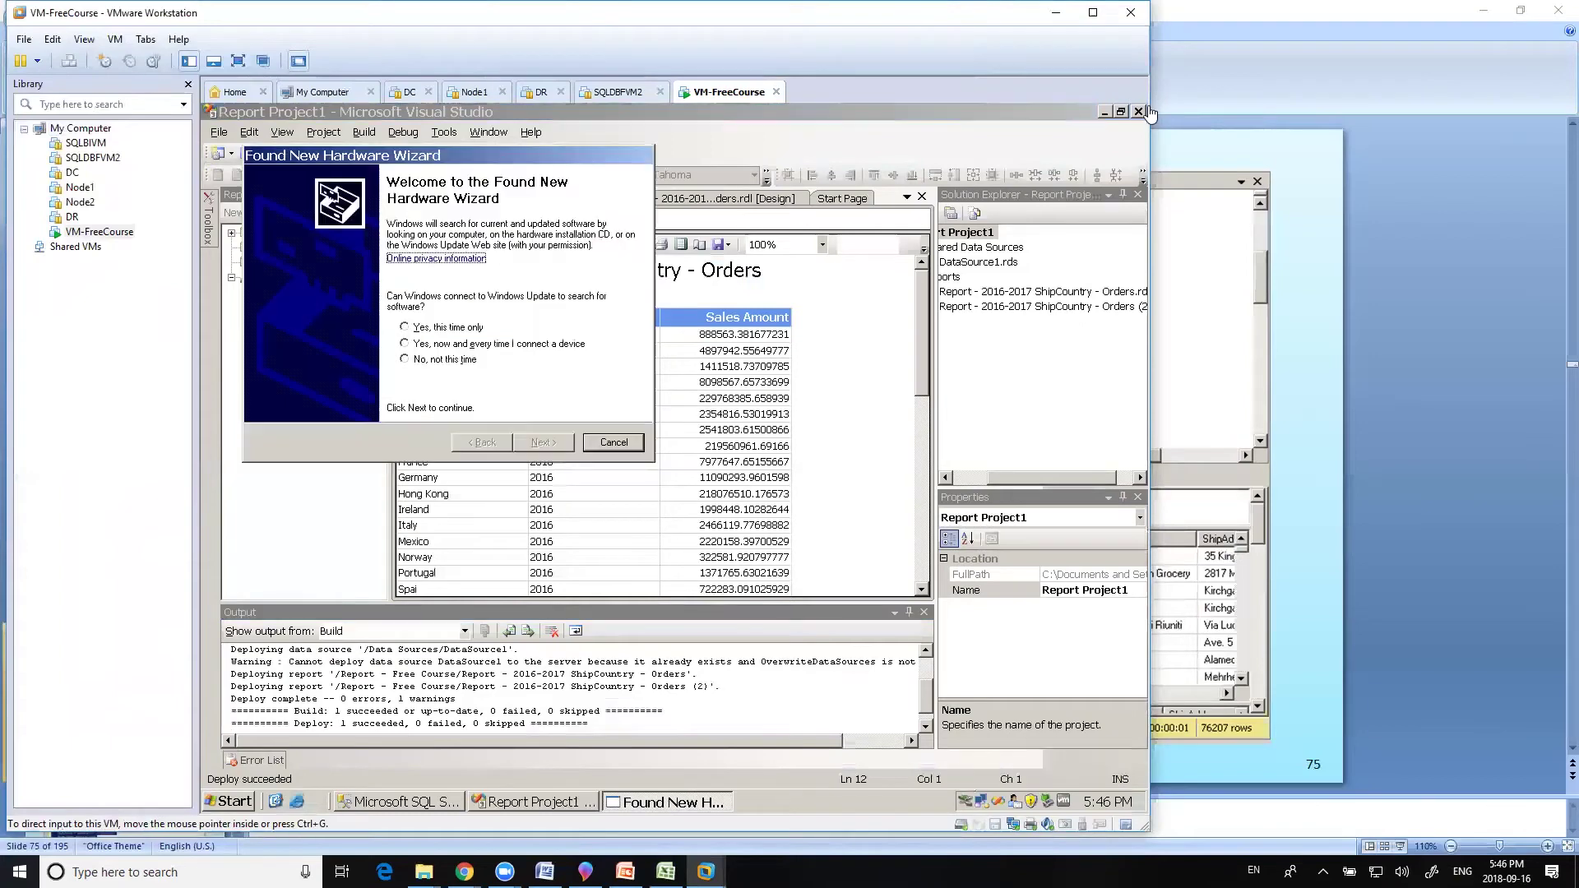
Step: Cancel the Found New Hardware Wizard, close Visual Studio and dismiss the notification balloons in the virtual machine
click(621, 446)
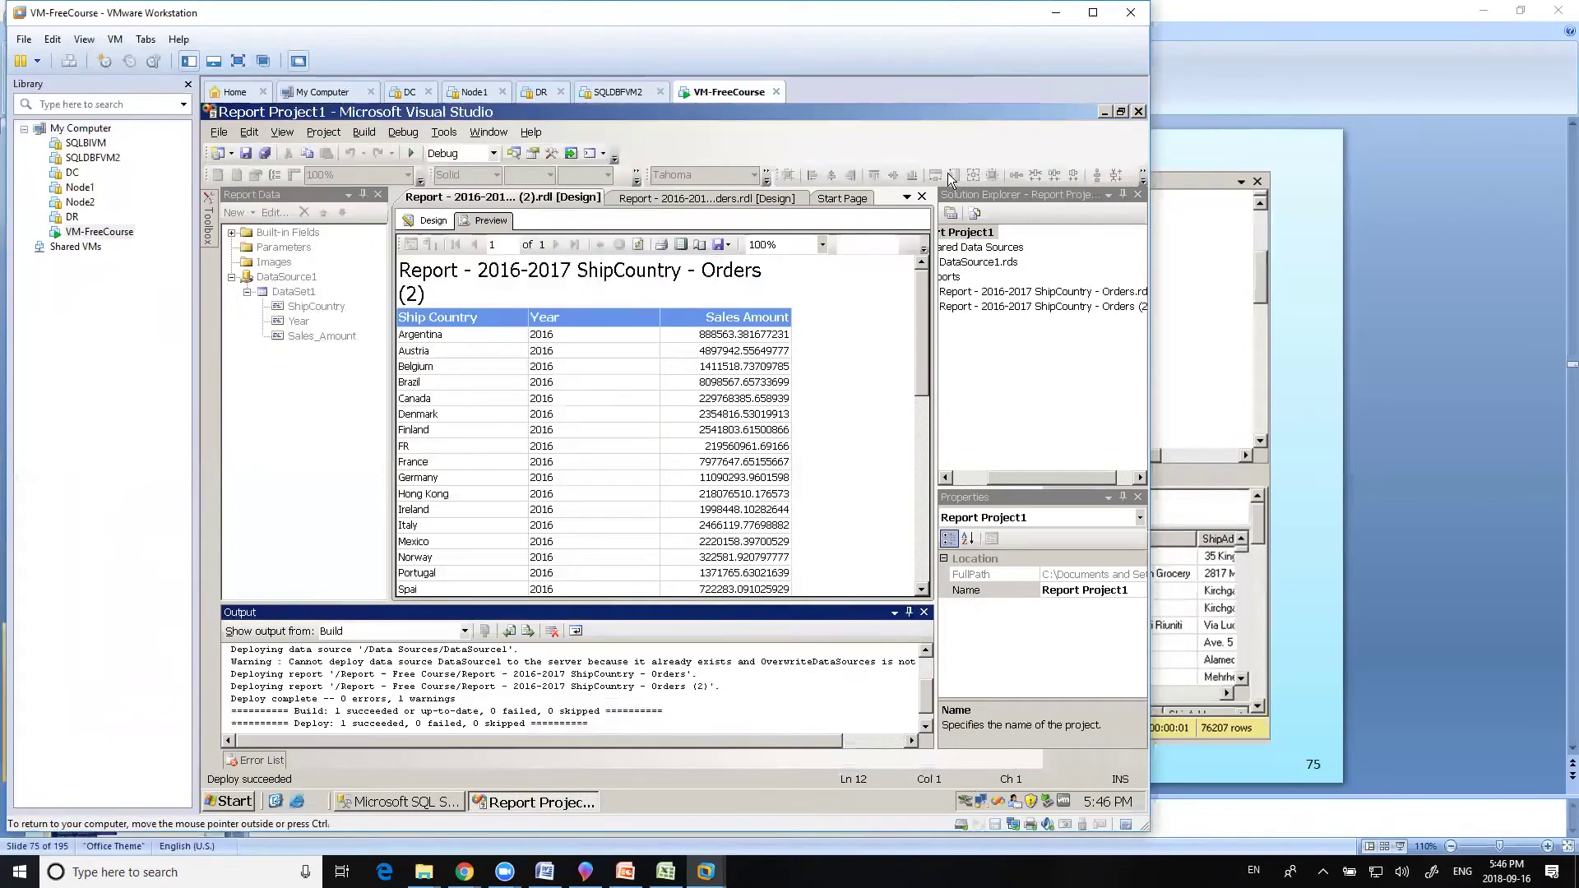
click(1139, 112)
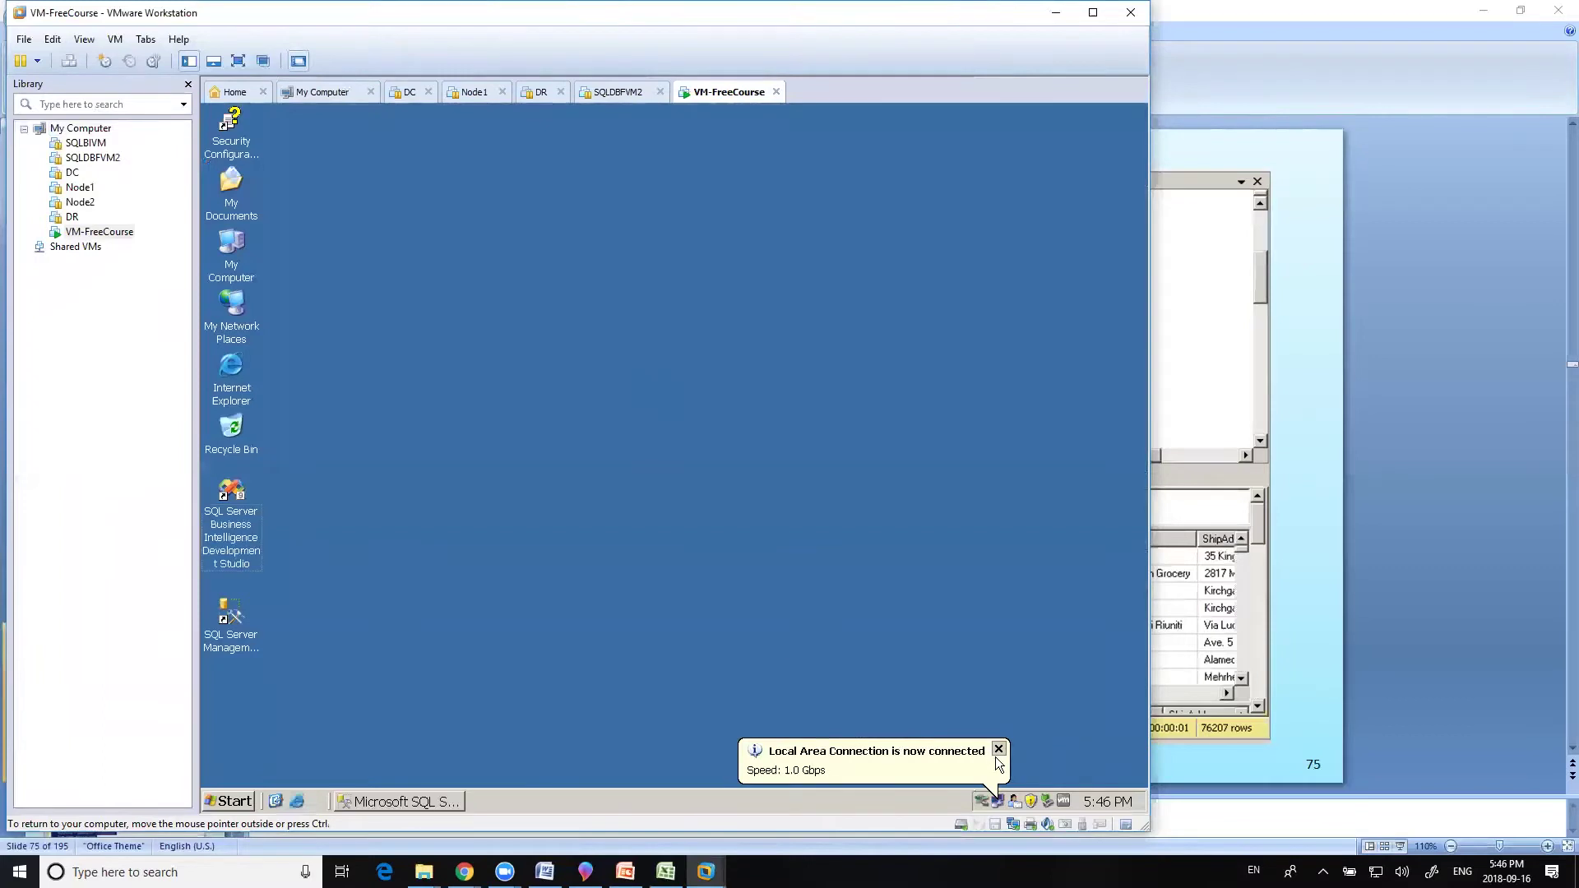
click(999, 750)
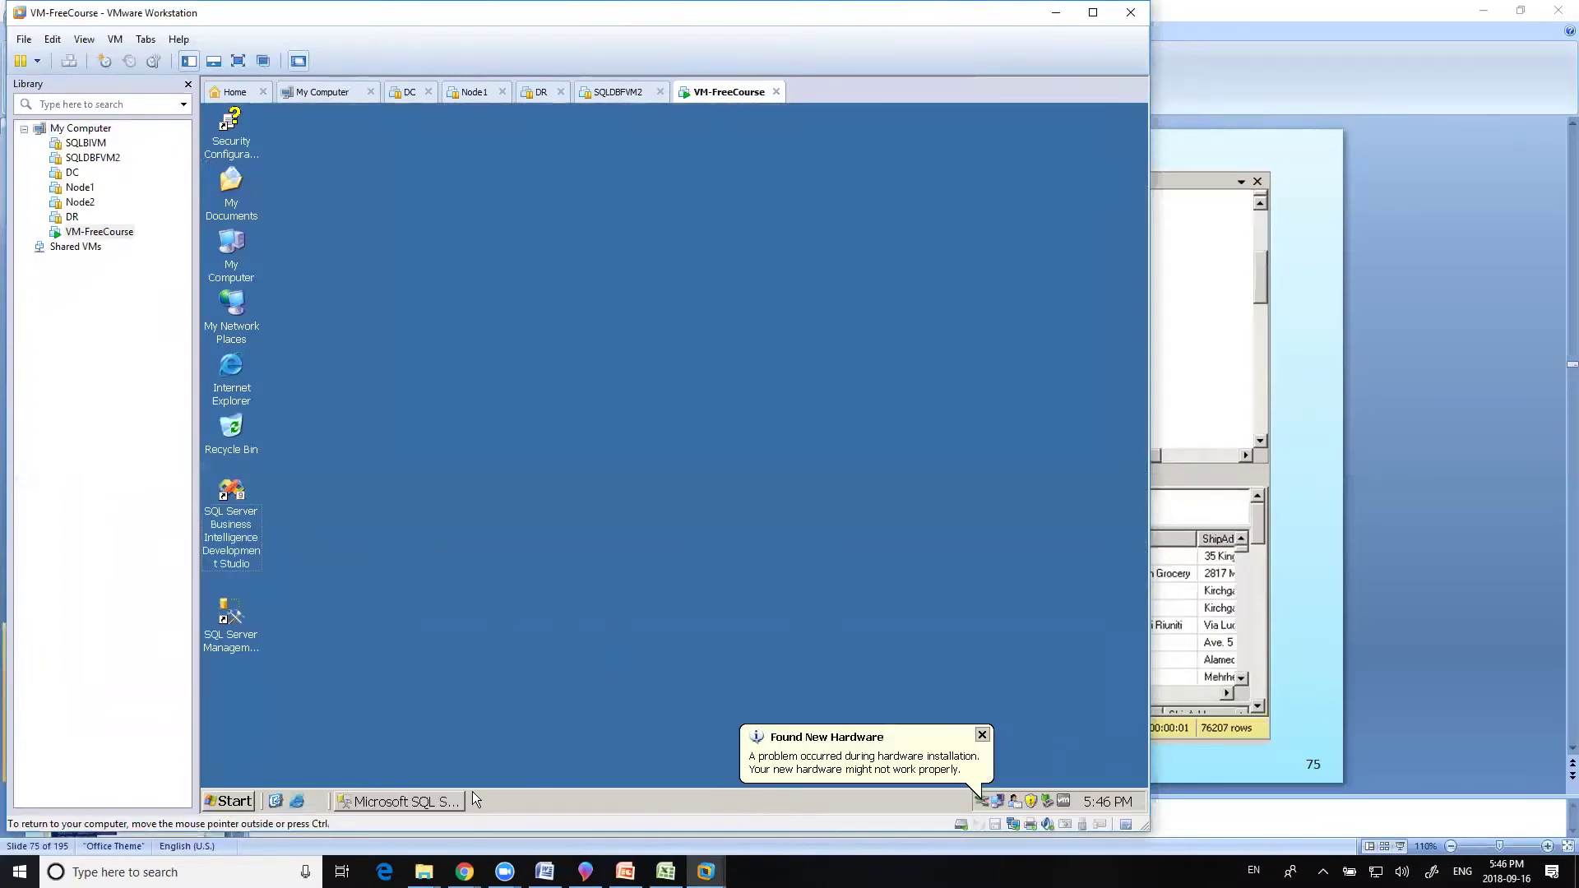
click(983, 735)
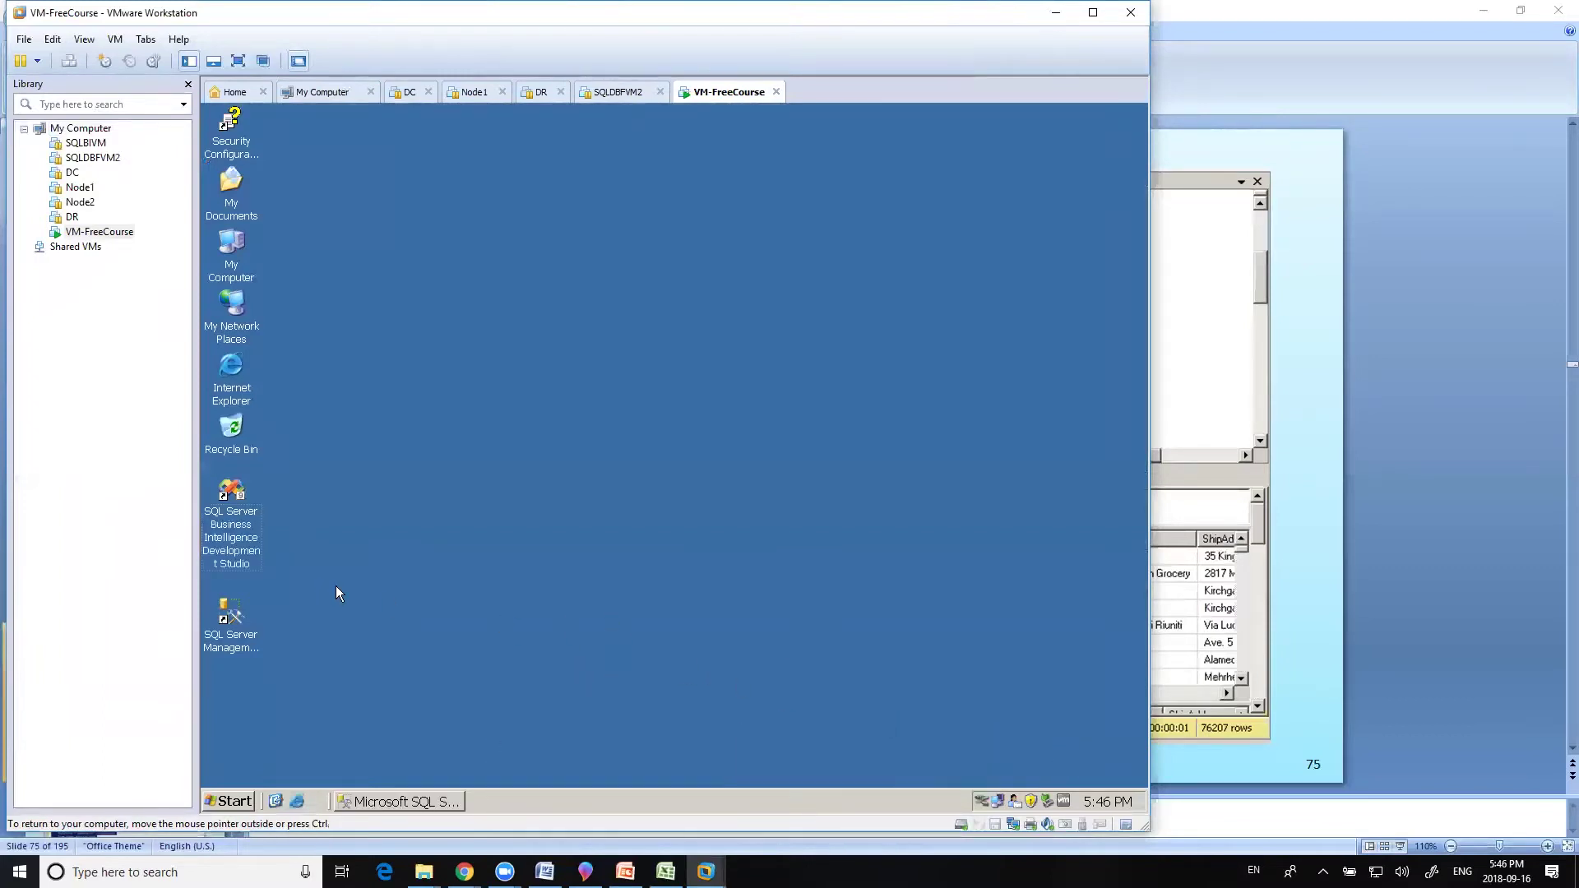
Step: Start SQL Server Management Studio, connect to the VM-FREECOURSE database engine with Windows Authentication and maximize the window
double_click(237, 625)
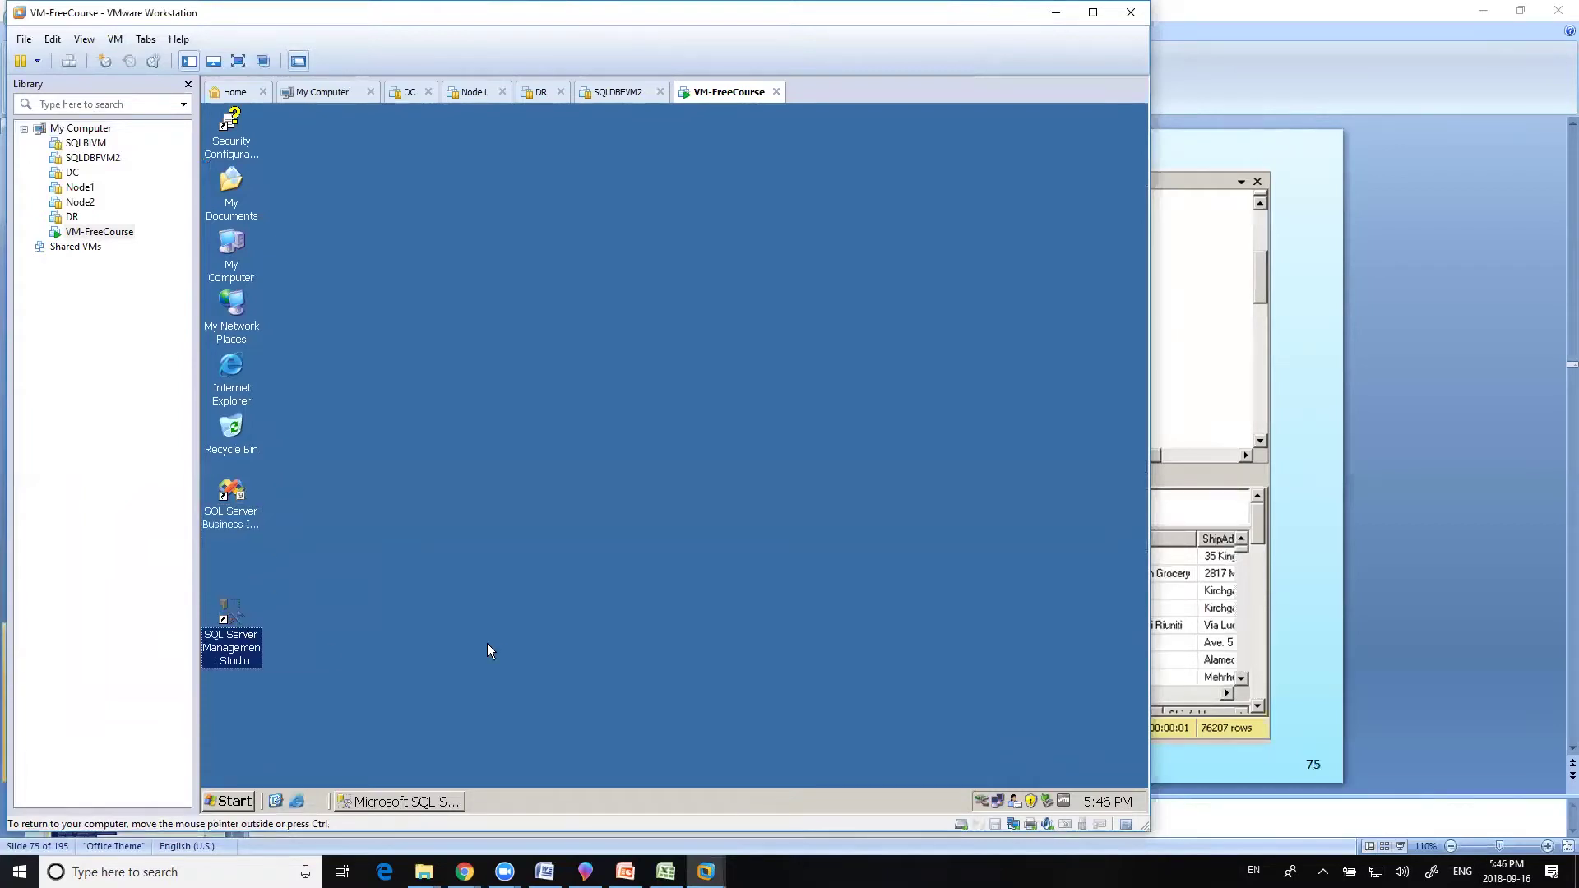
click(230, 801)
mouse_move(294, 609)
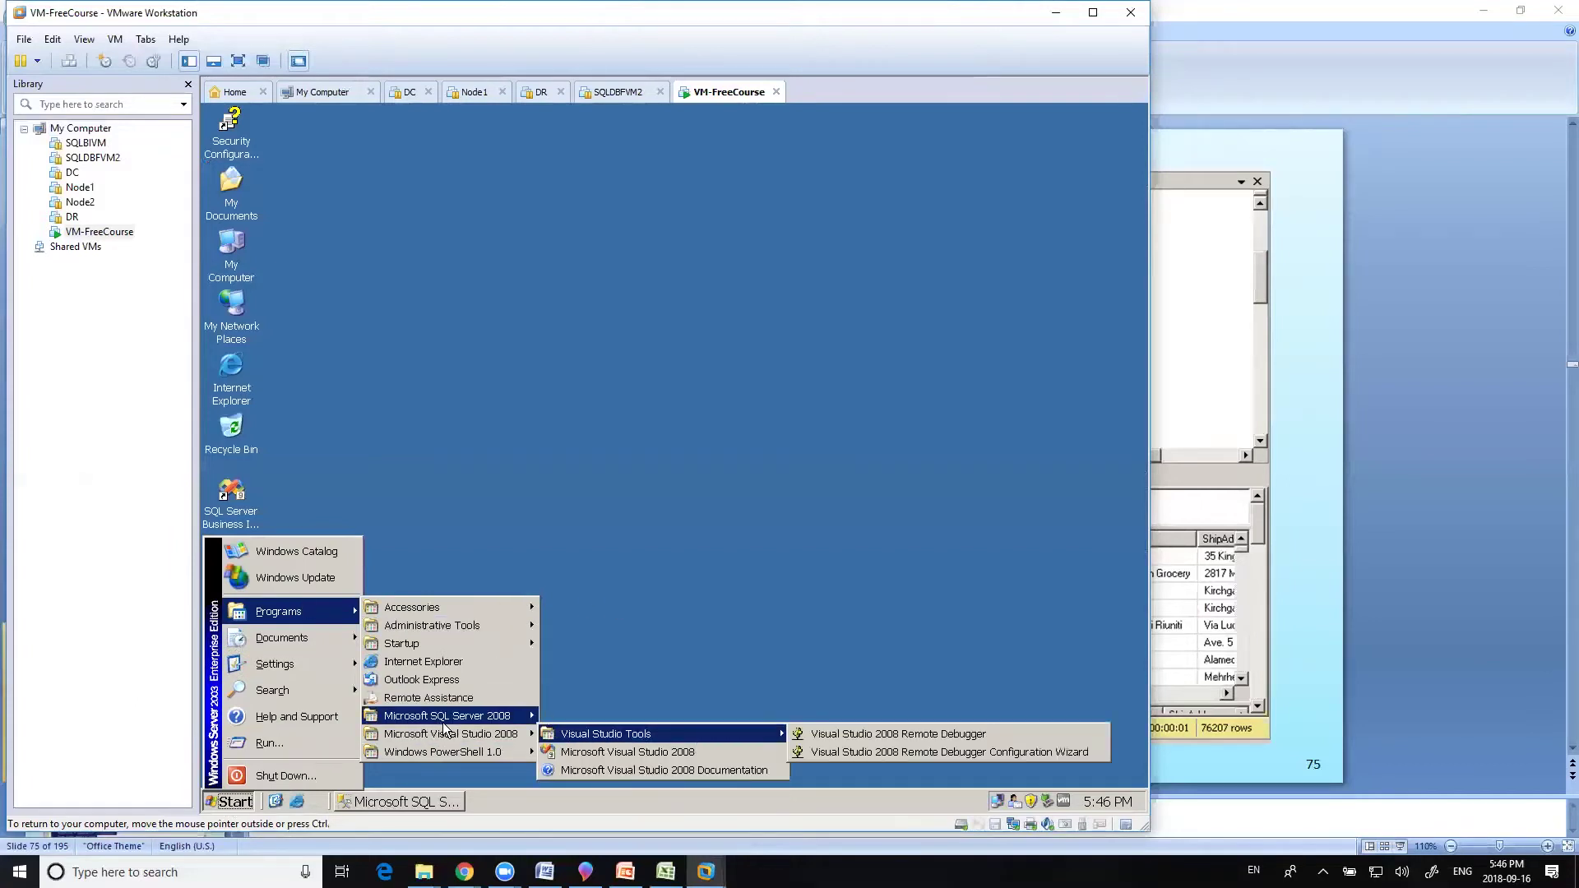
mouse_move(444, 724)
click(646, 719)
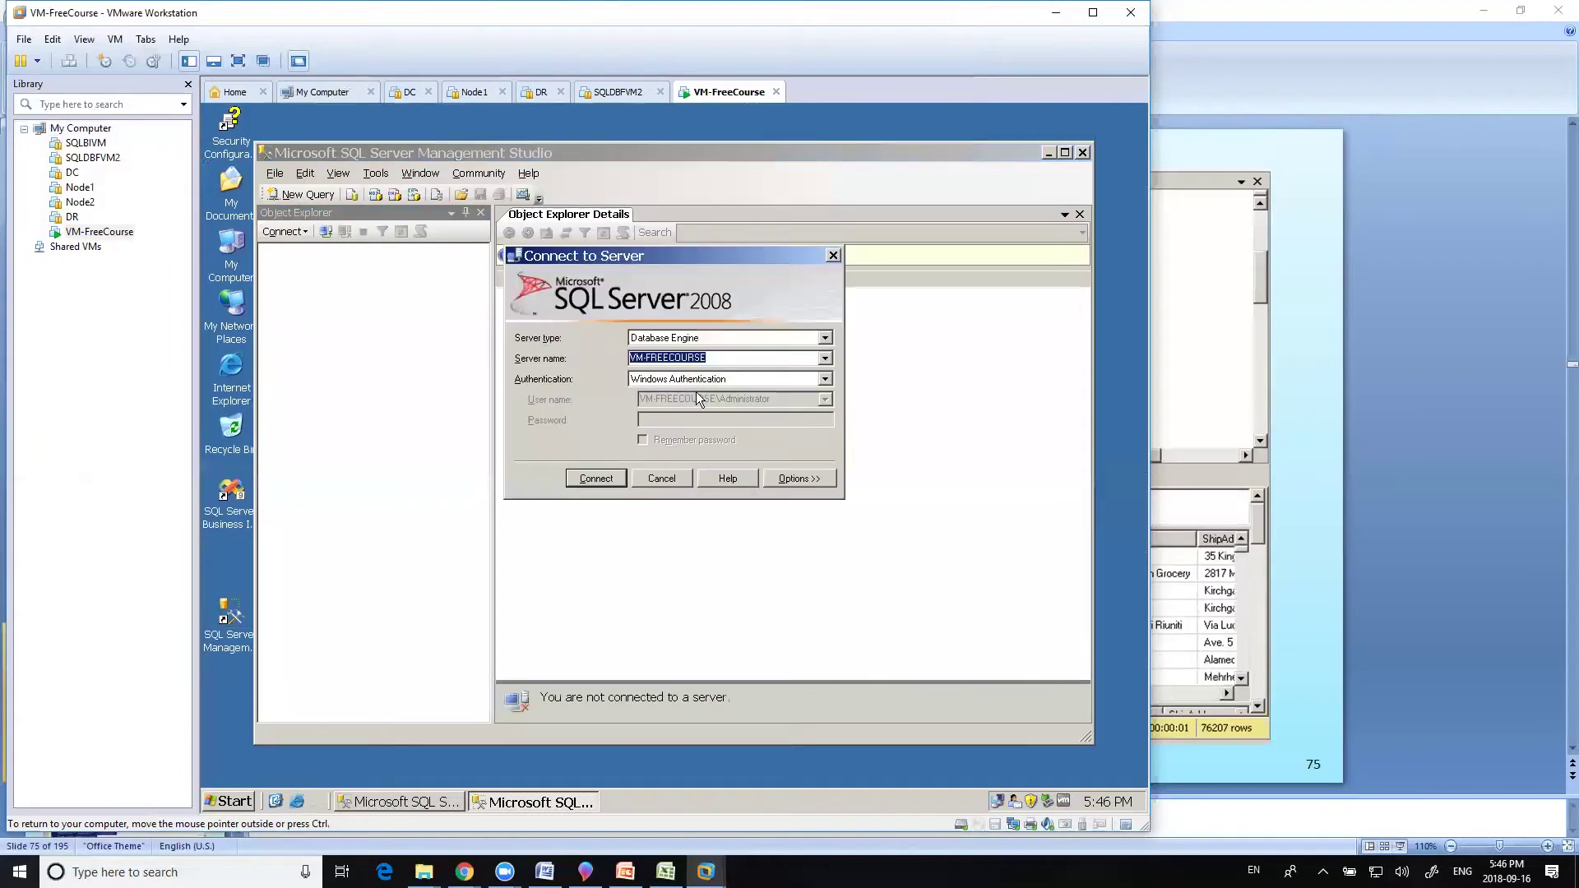
click(707, 358)
click(597, 478)
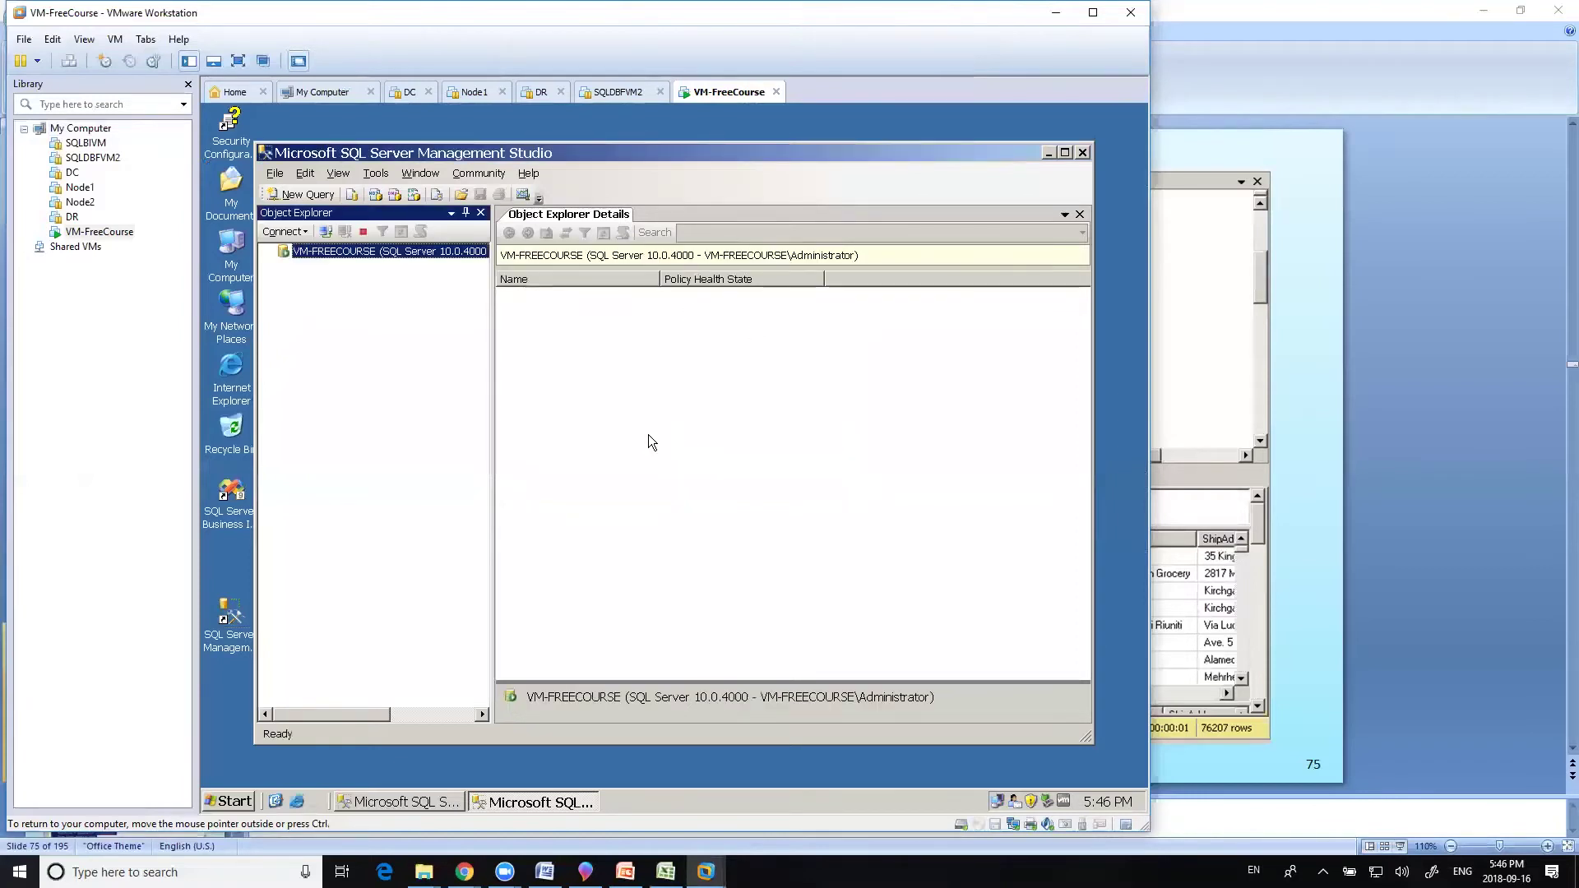
double_click(648, 155)
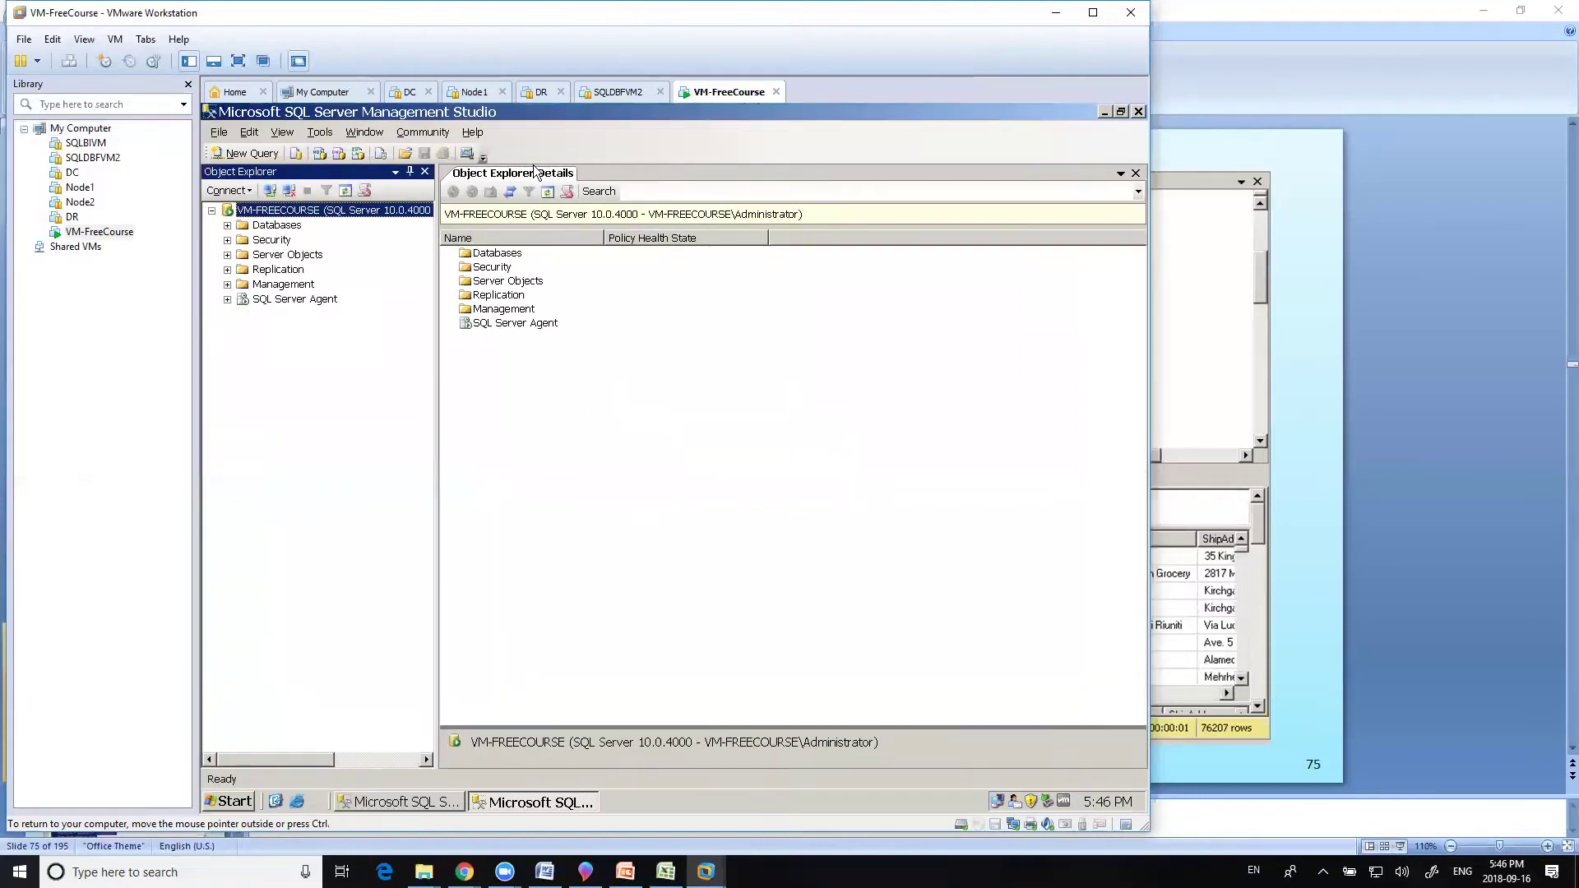
Step: Expand the Orders database in Object Explorer and open a new query on it, closing the Properties pane
double_click(277, 227)
click(276, 269)
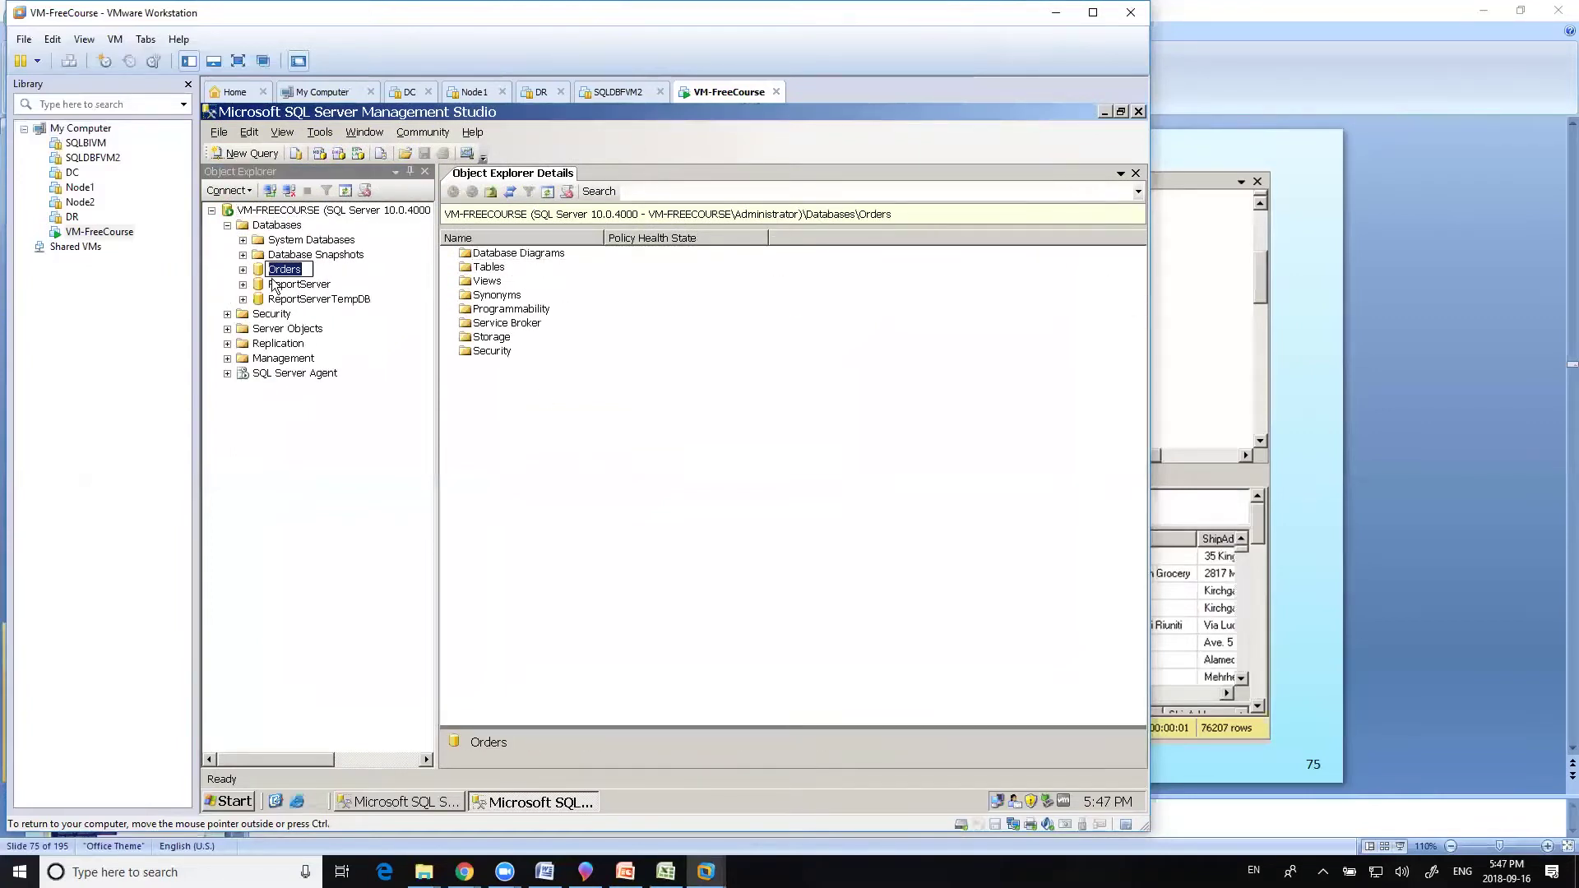
click(243, 270)
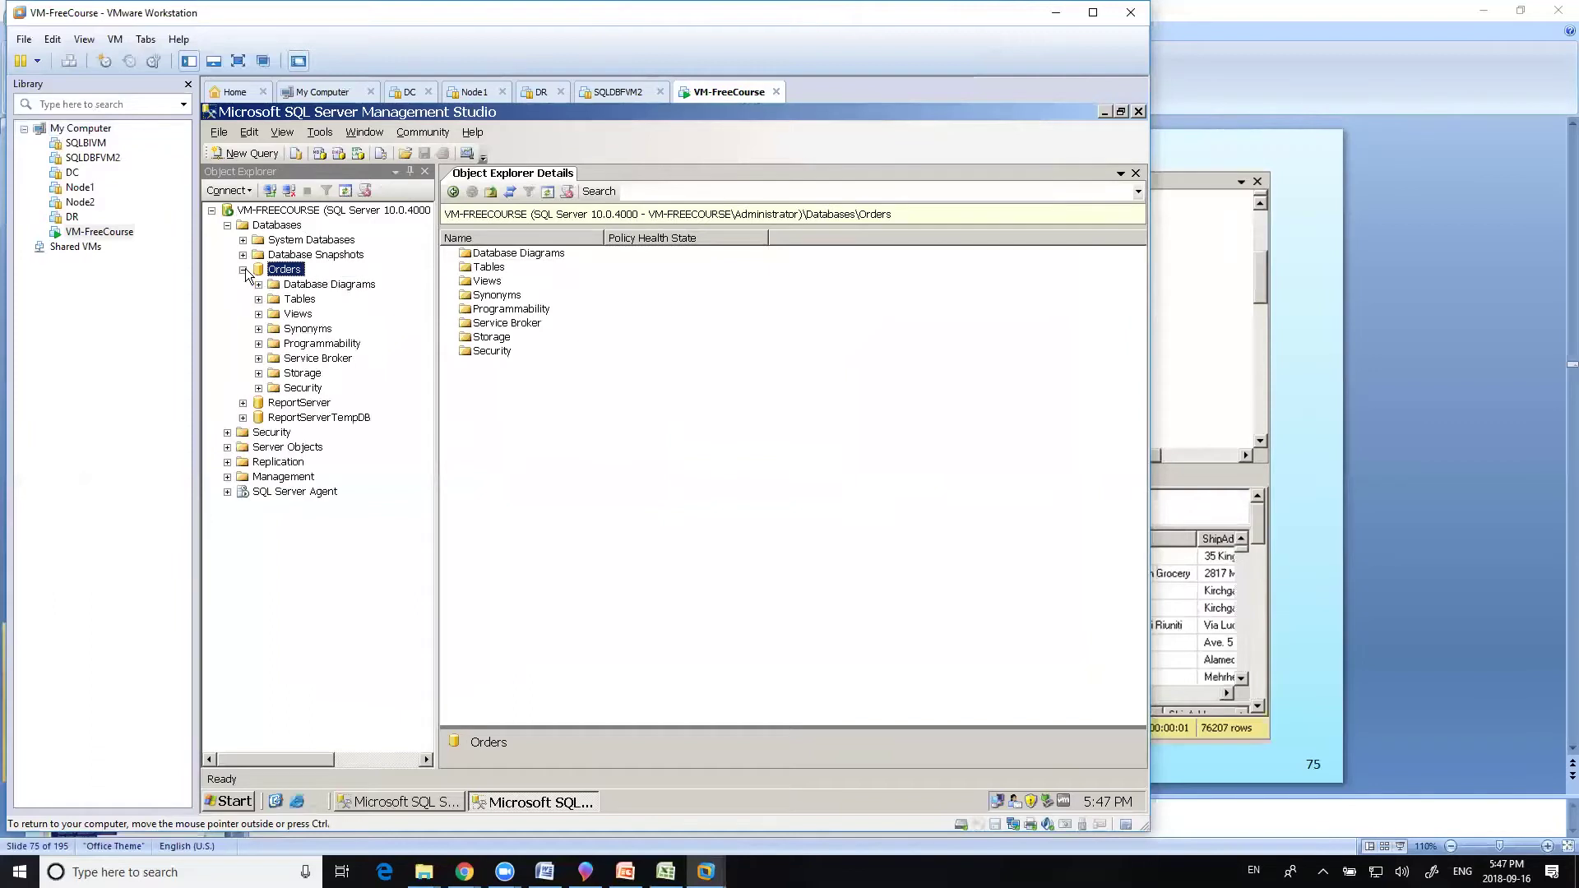
click(246, 153)
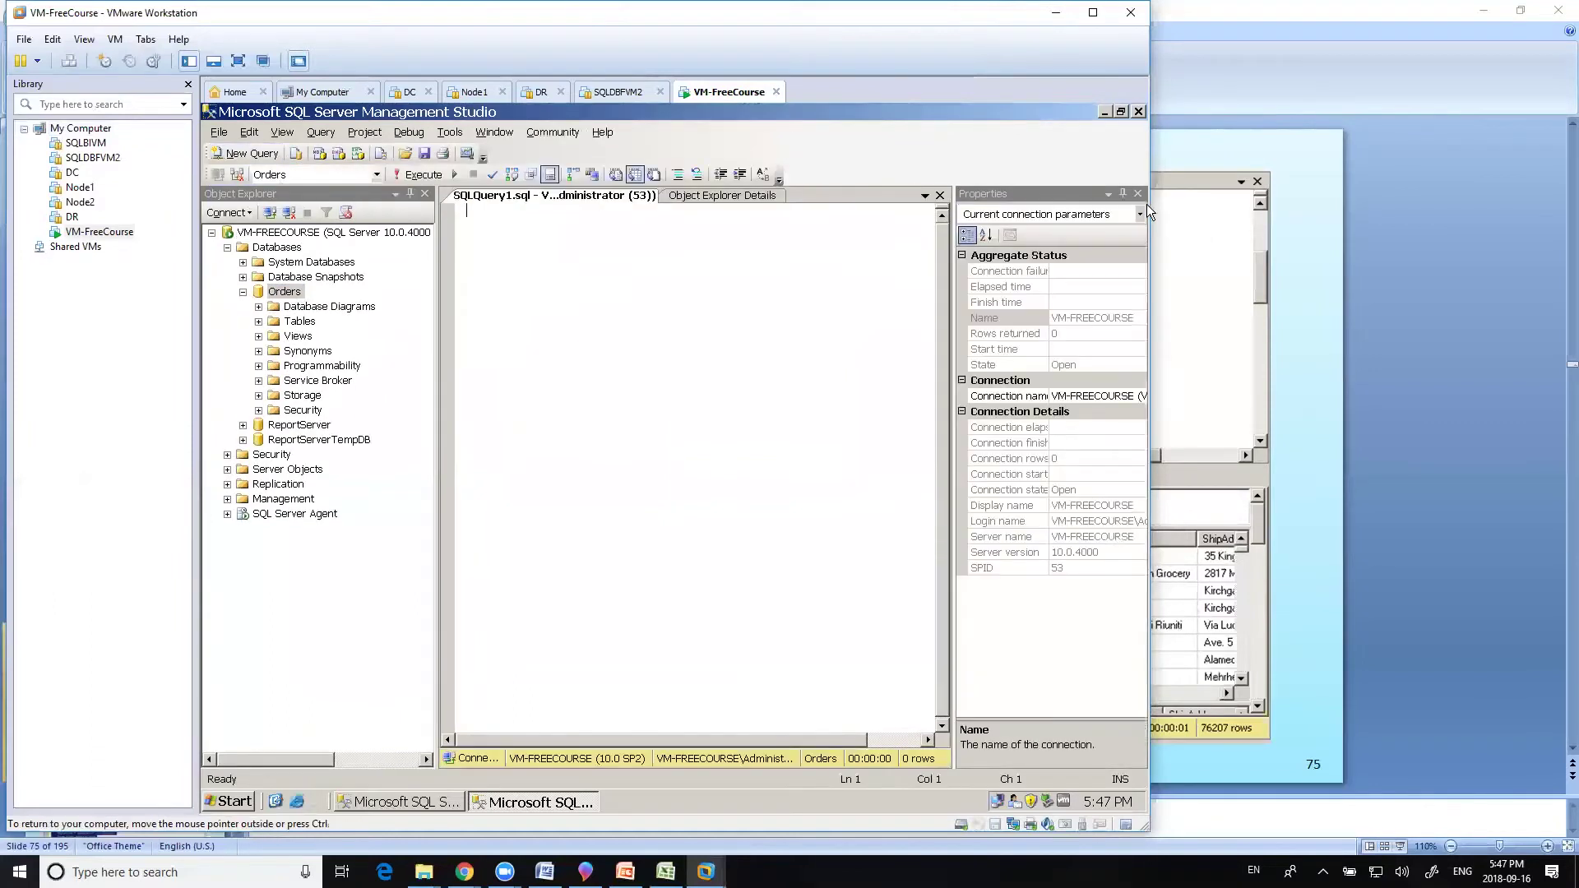
click(1139, 194)
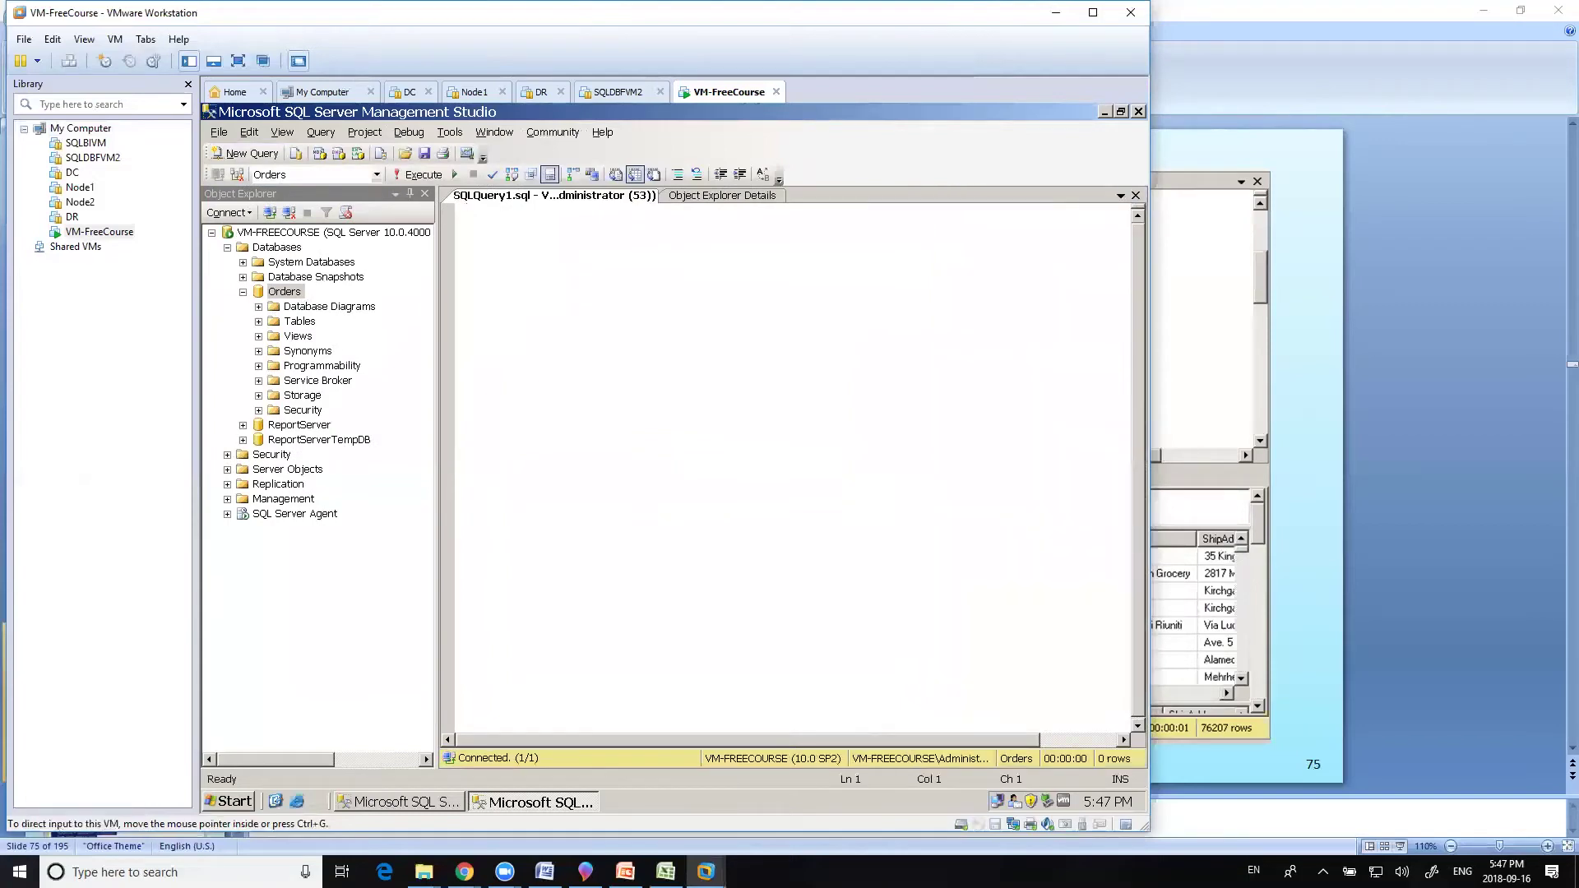
Step: Switch to PowerPoint and review slides 73 to 75 on running queries singly or as a batch in SSMS
click(625, 872)
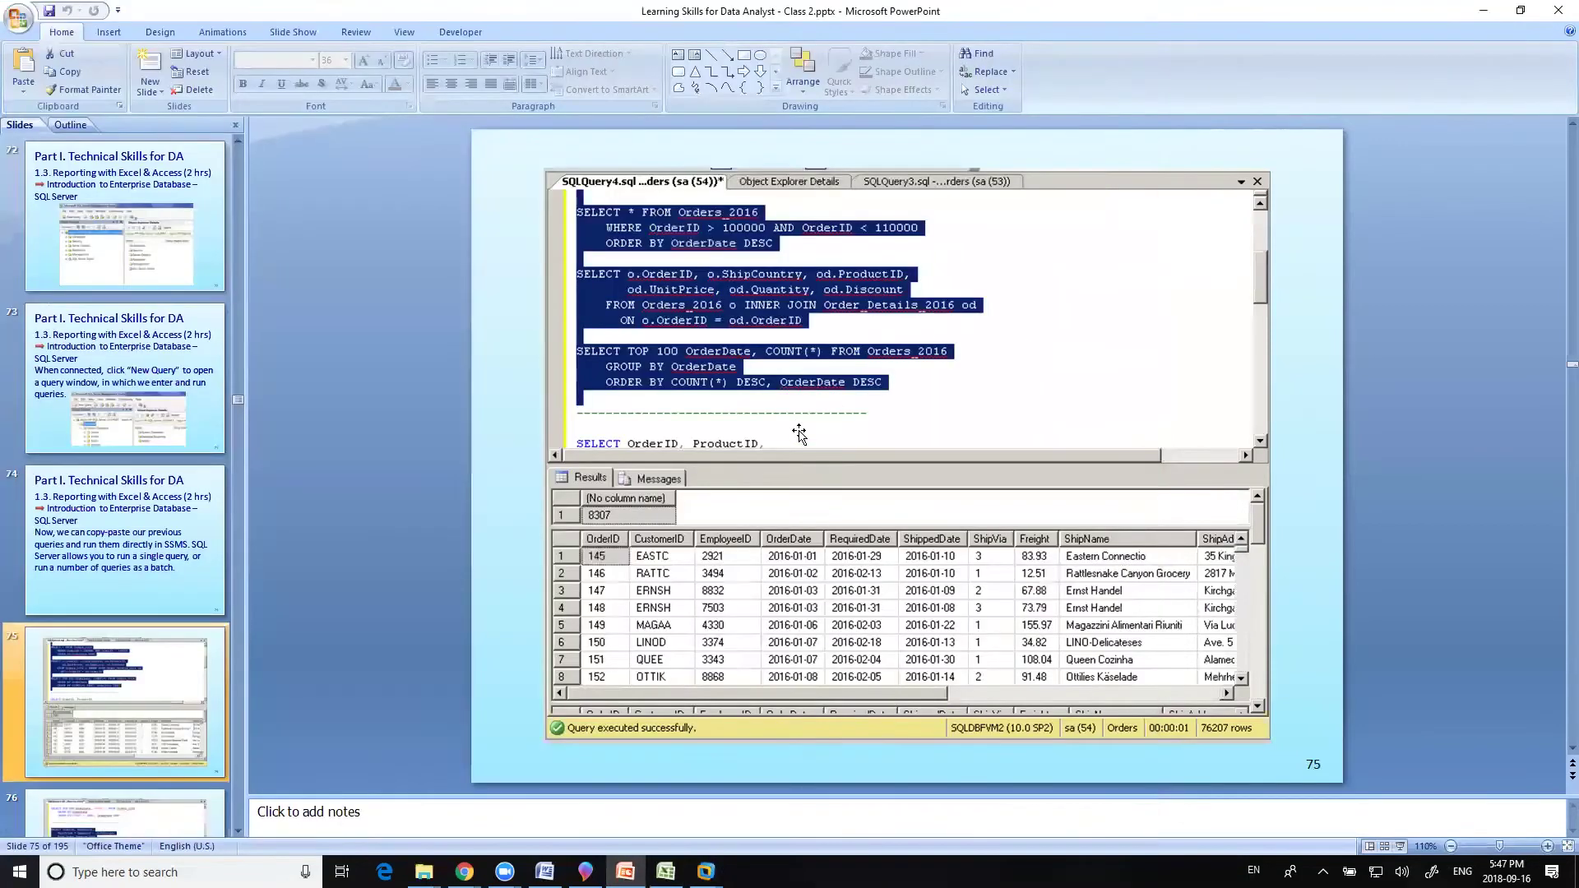
click(206, 553)
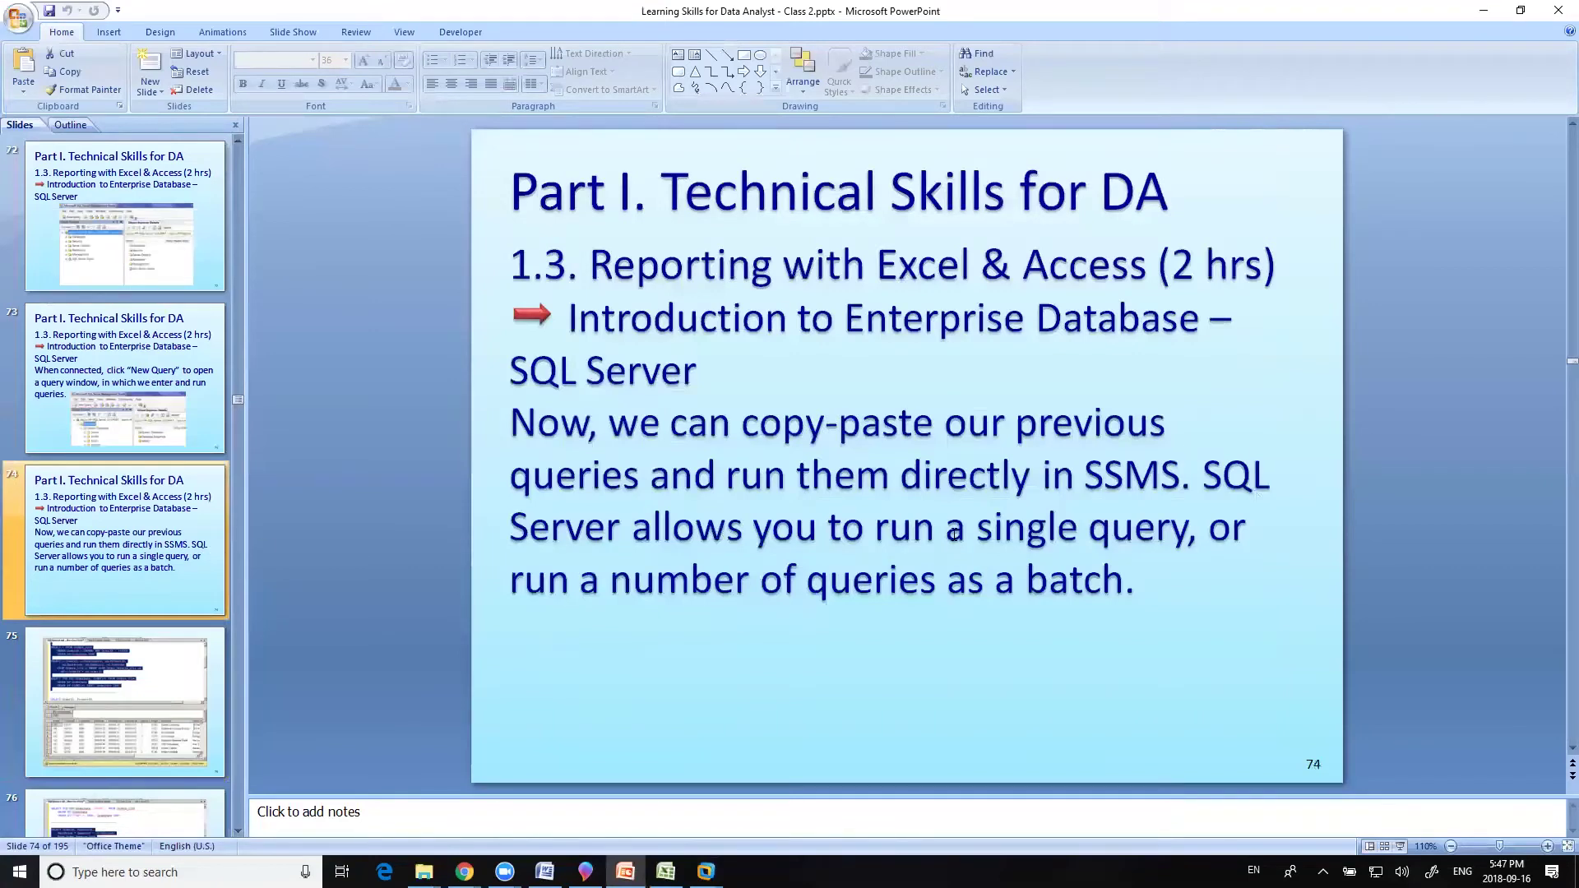
click(176, 727)
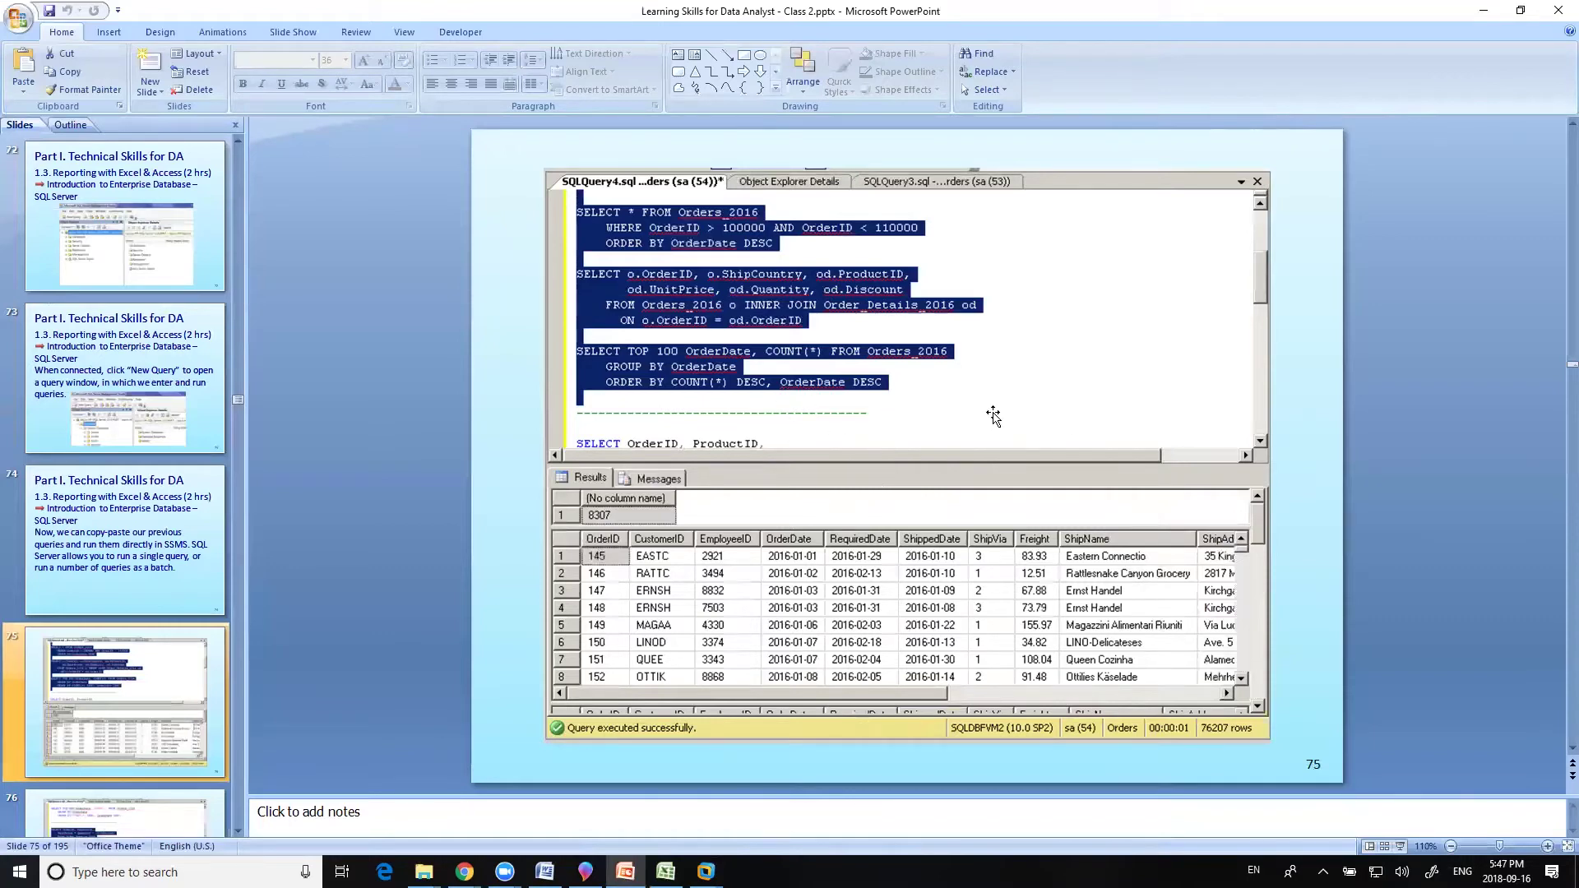
click(189, 559)
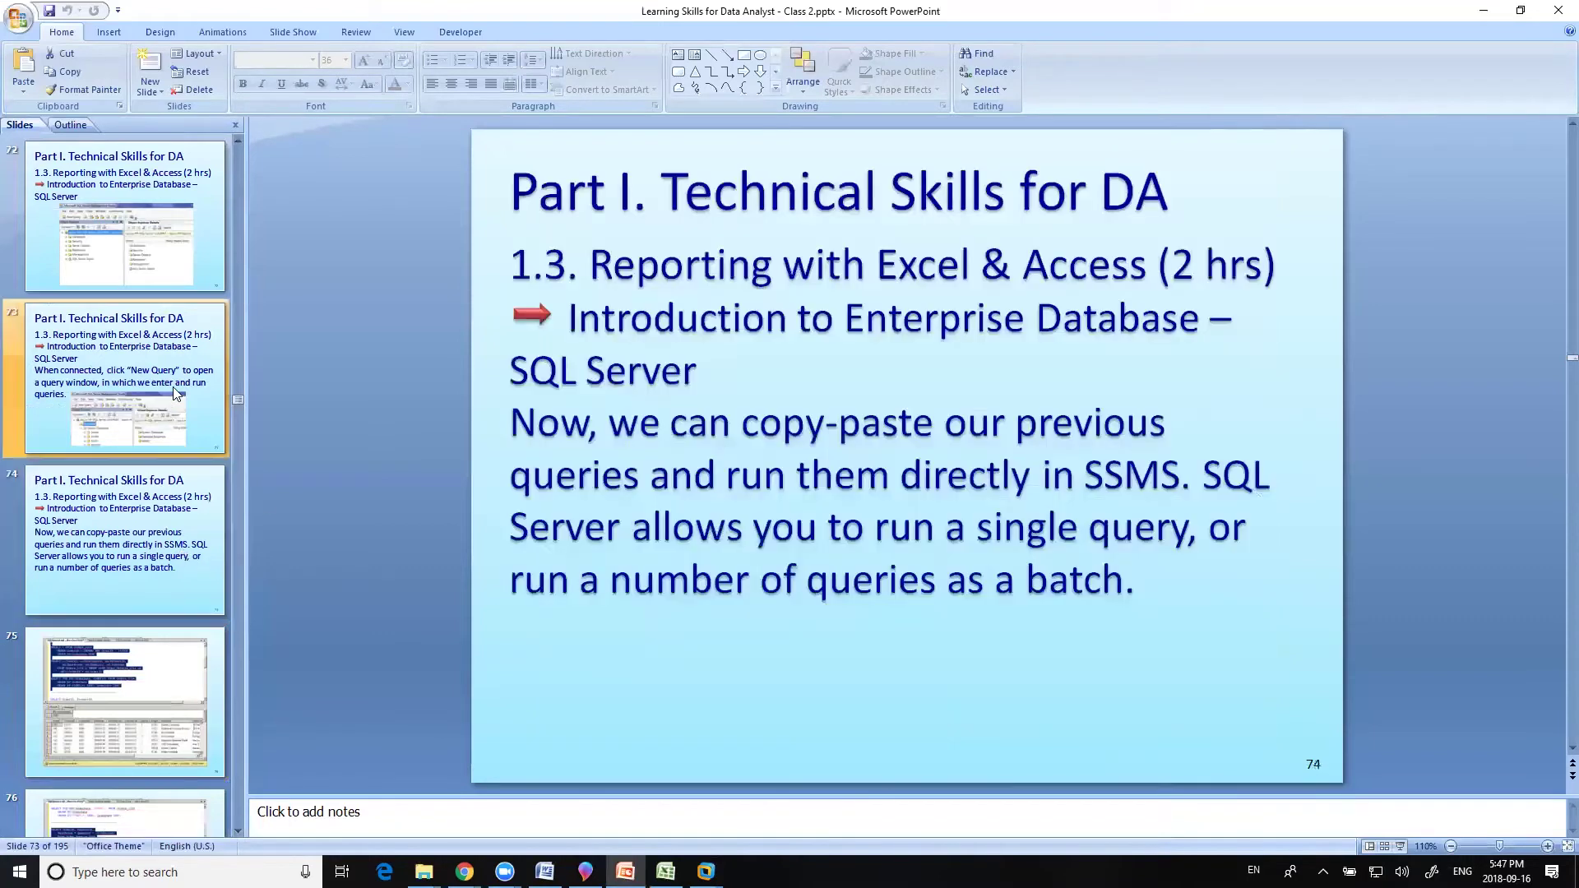
click(175, 393)
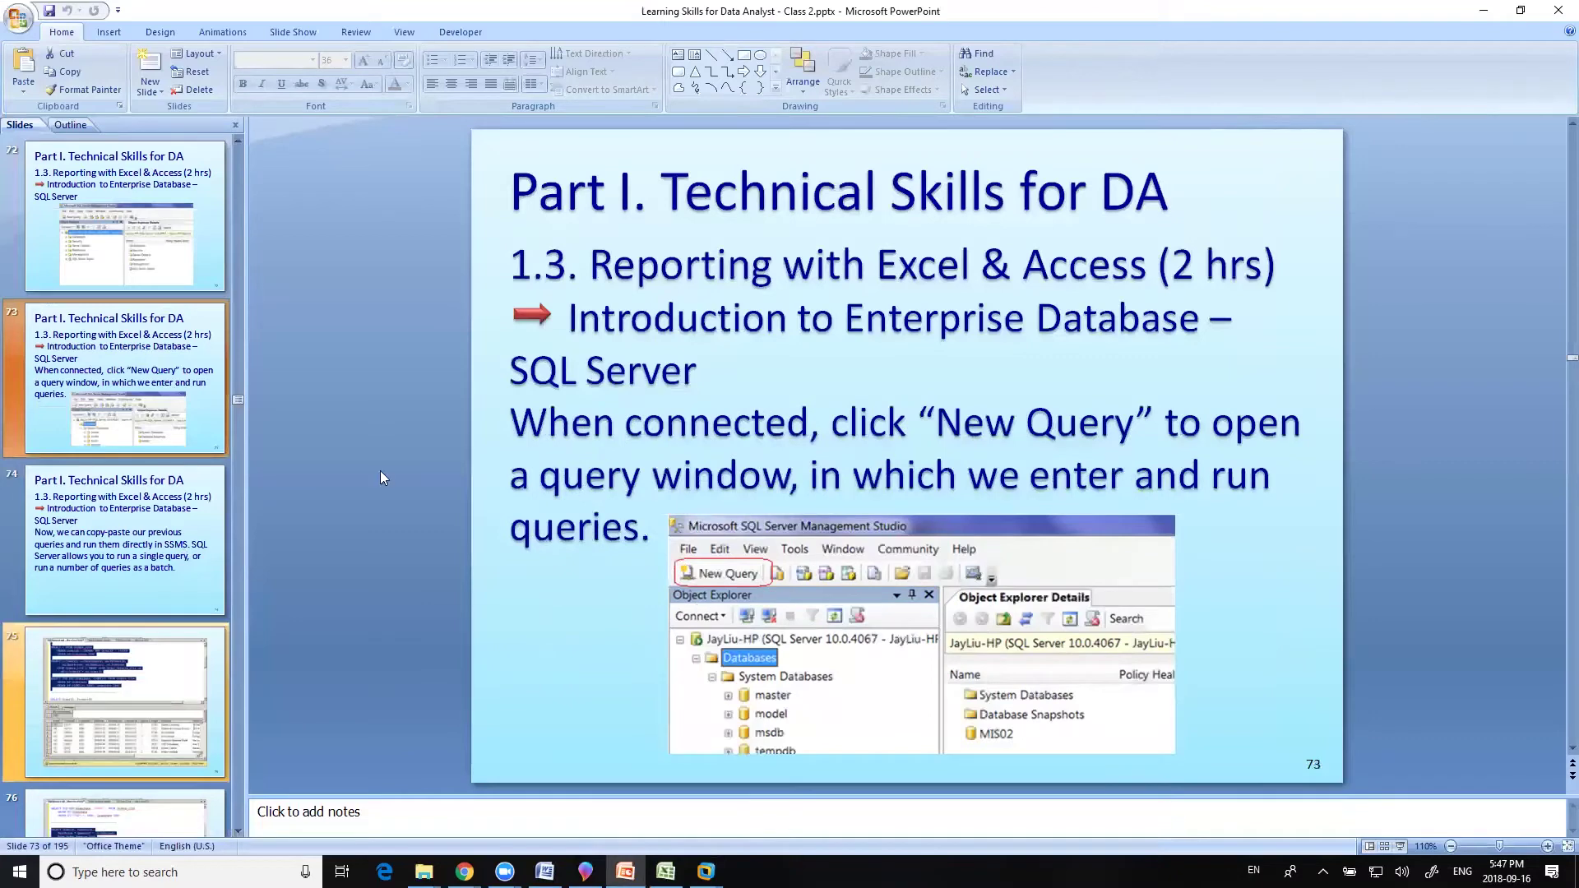
click(169, 604)
click(172, 727)
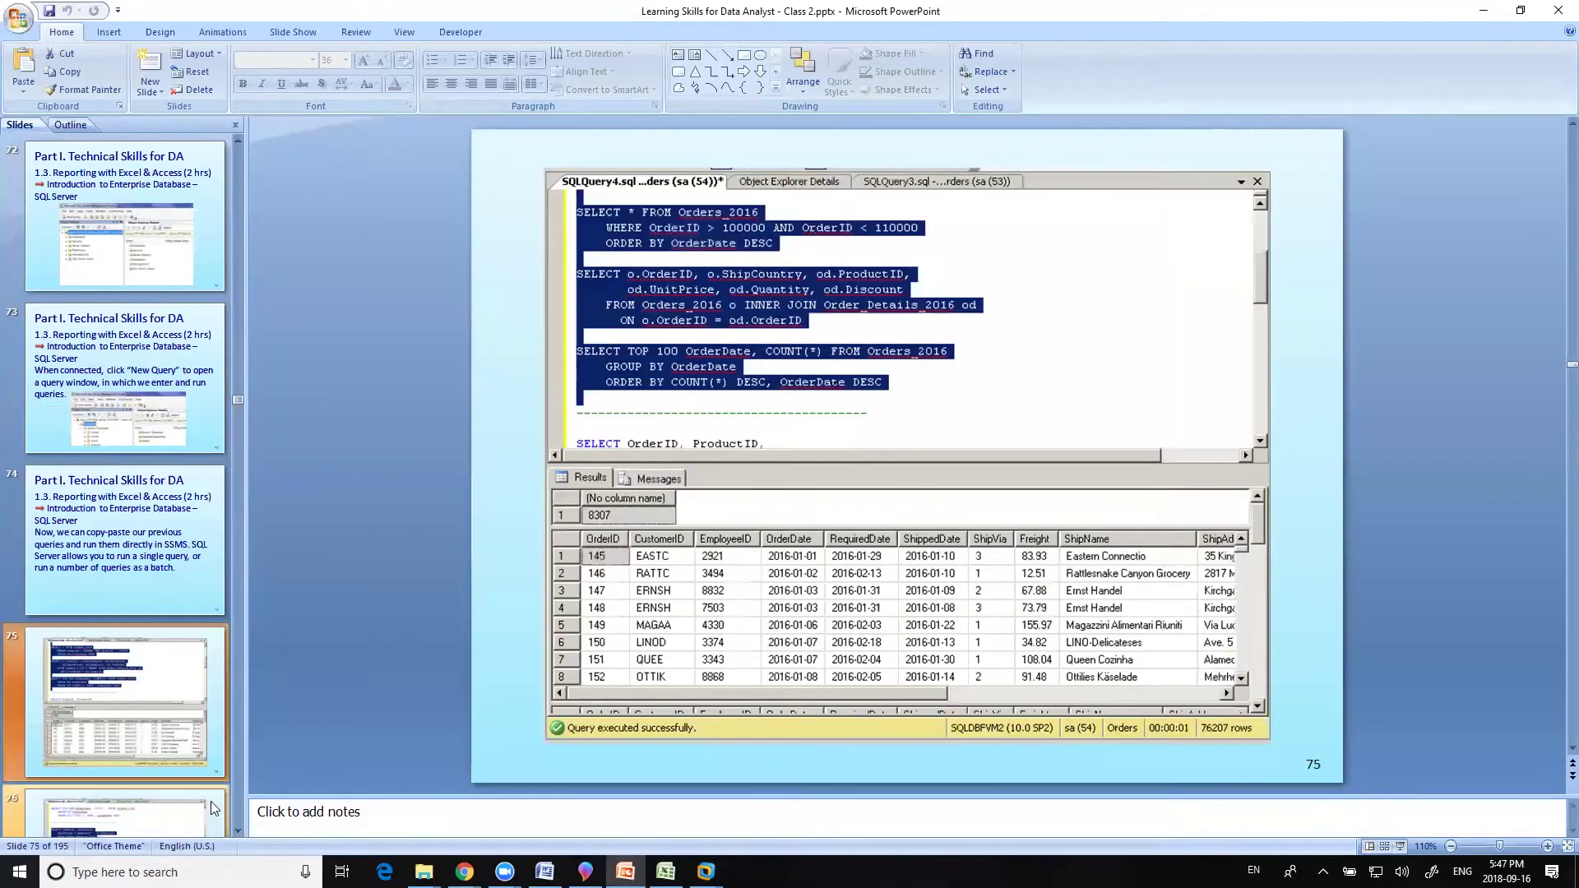
click(181, 822)
click(192, 592)
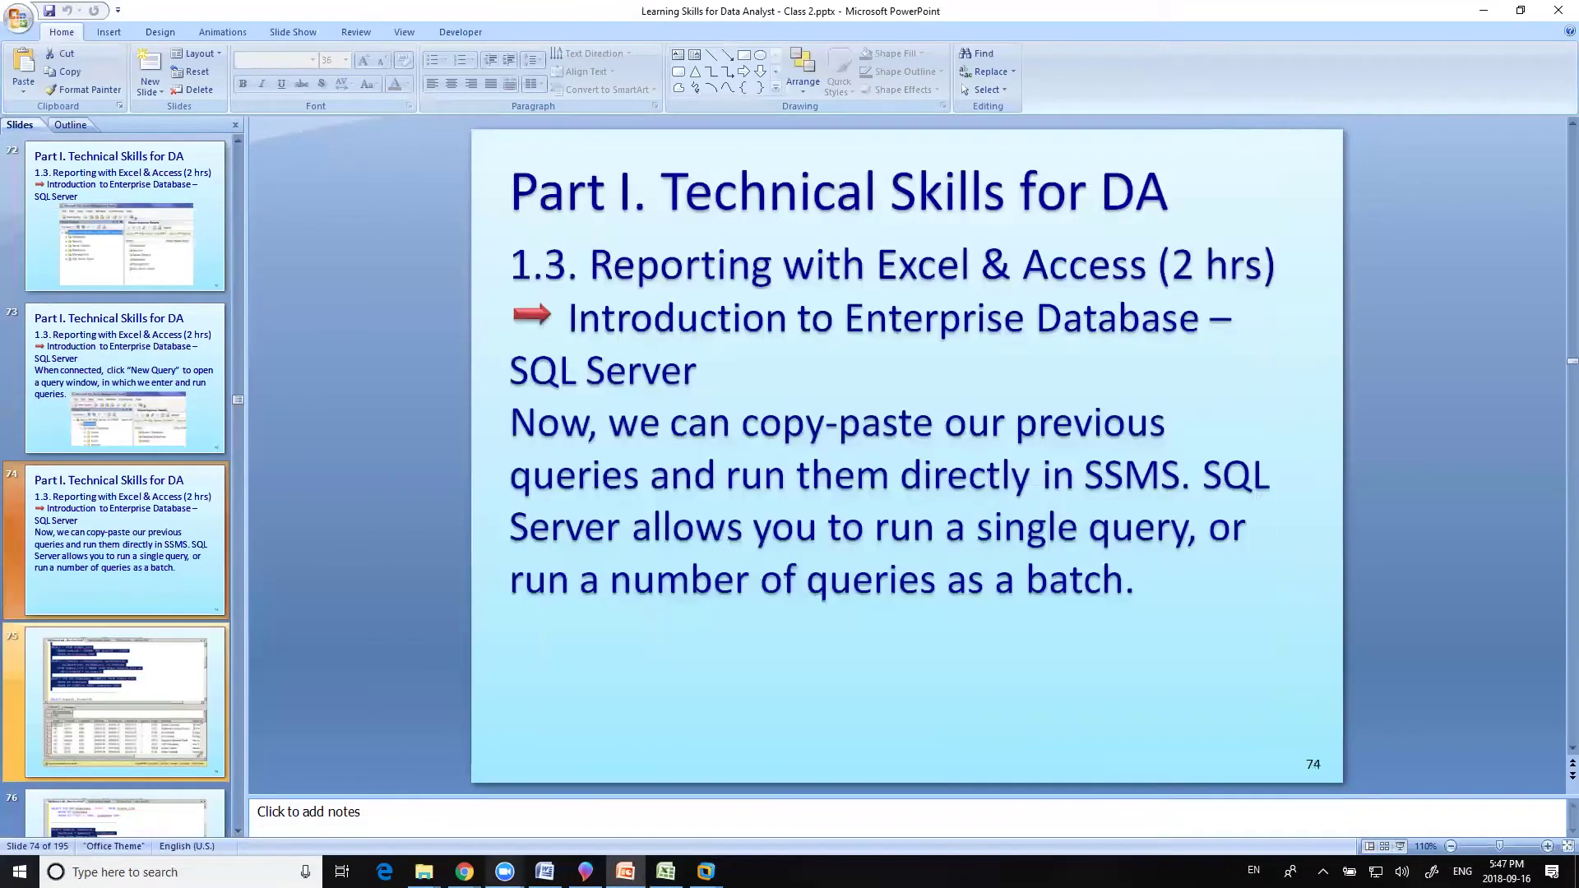
Step: Copy all the text of Queries.Class 1.sql.txt from the Learning Skills for Data Analyst folder, then return to the VM-FreeCourse query window
mouse_move(424, 872)
click(354, 790)
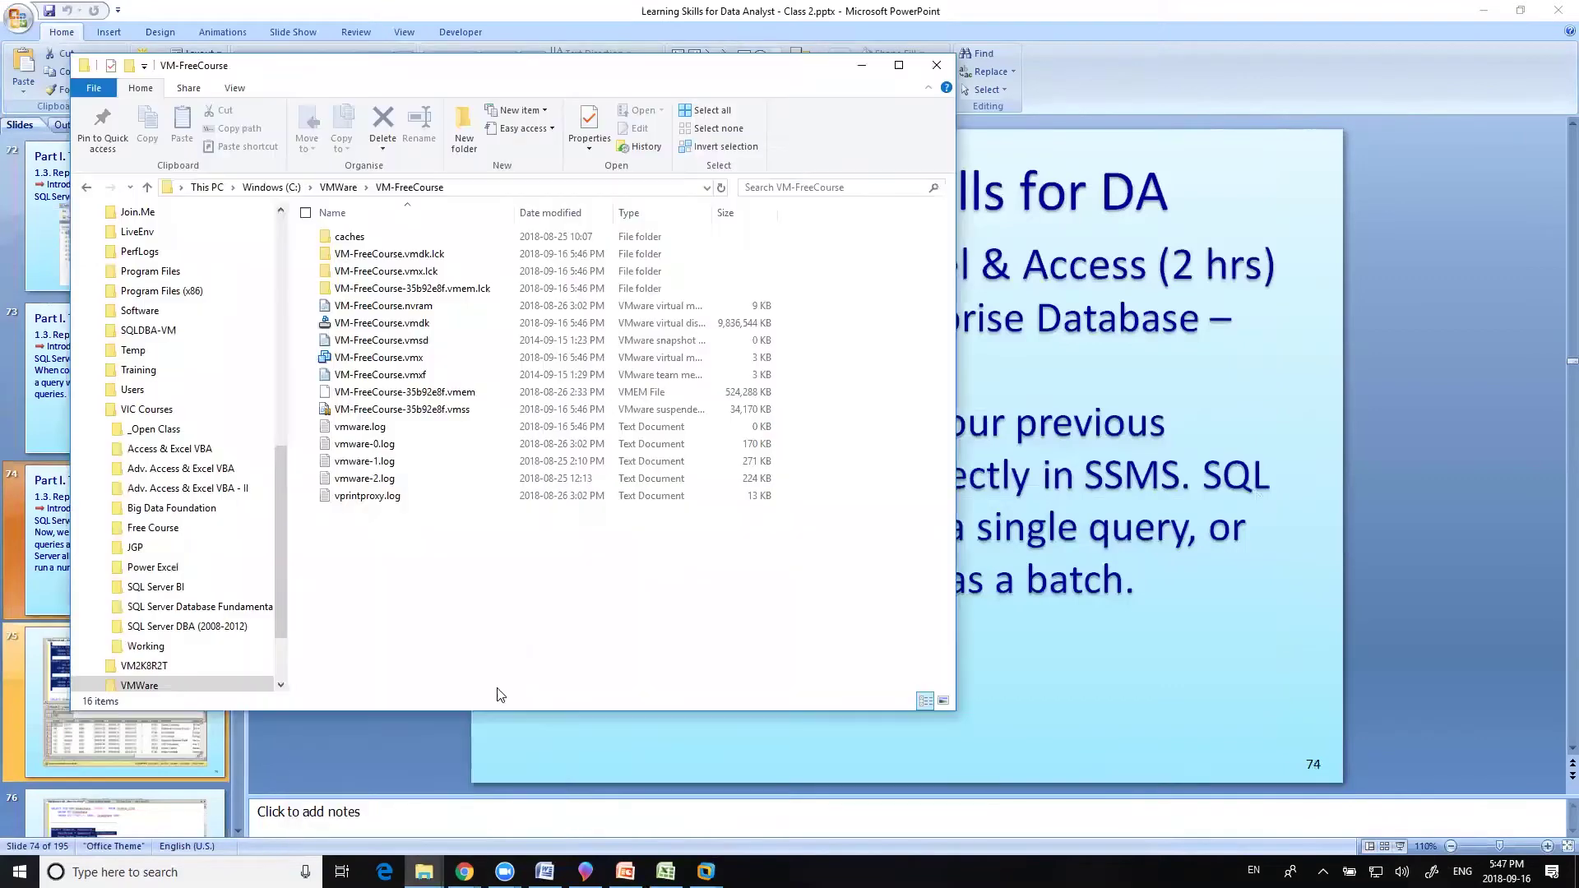
mouse_move(424, 872)
click(494, 831)
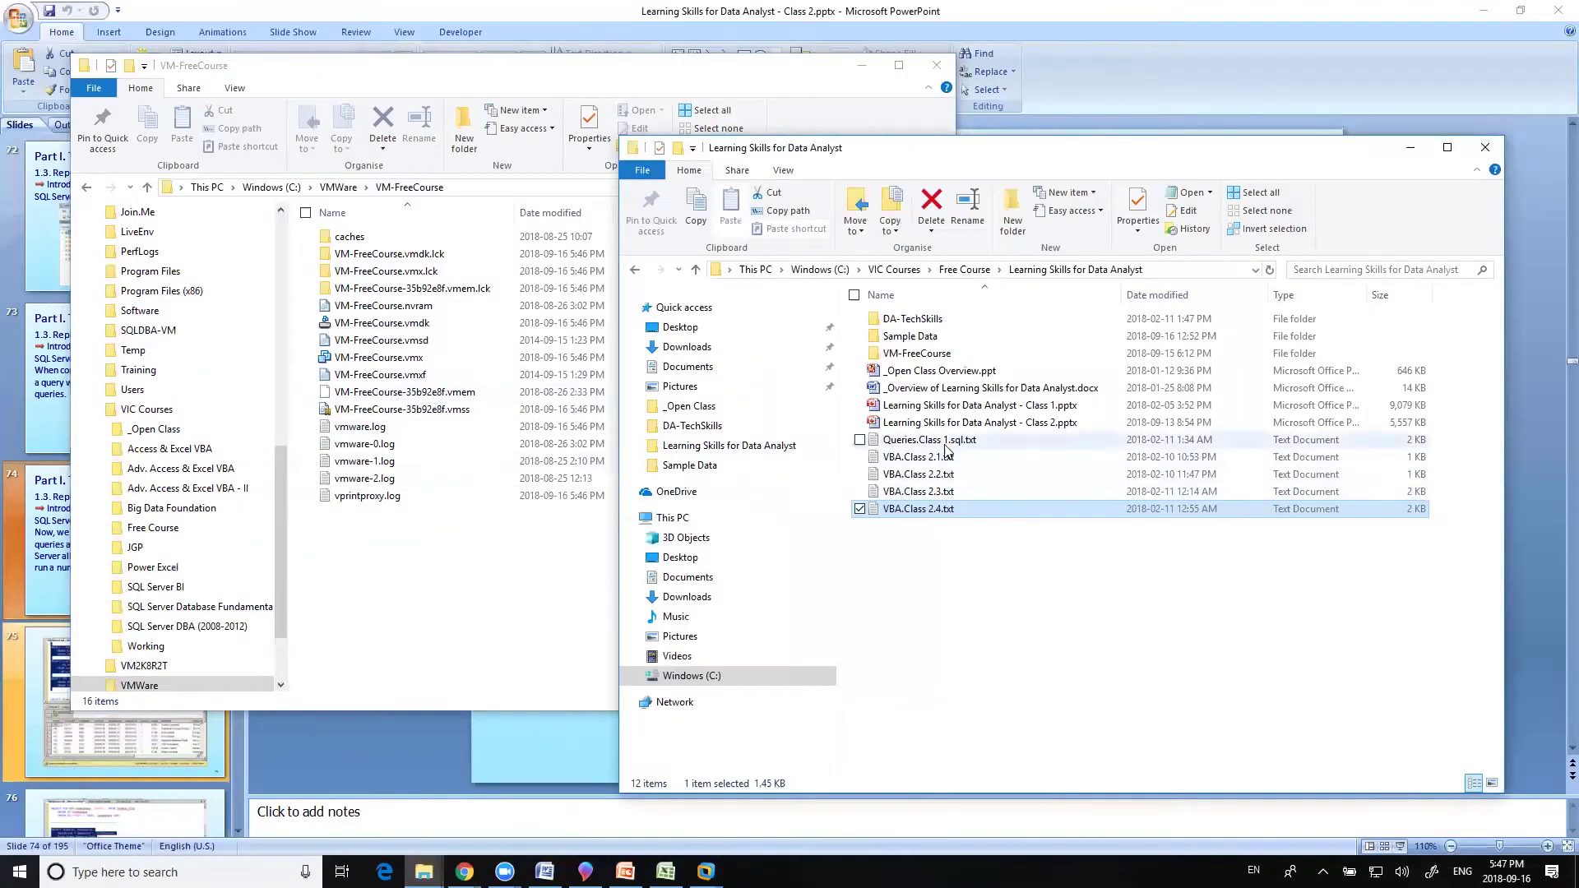
click(948, 445)
double_click(948, 445)
key(ctrl+a)
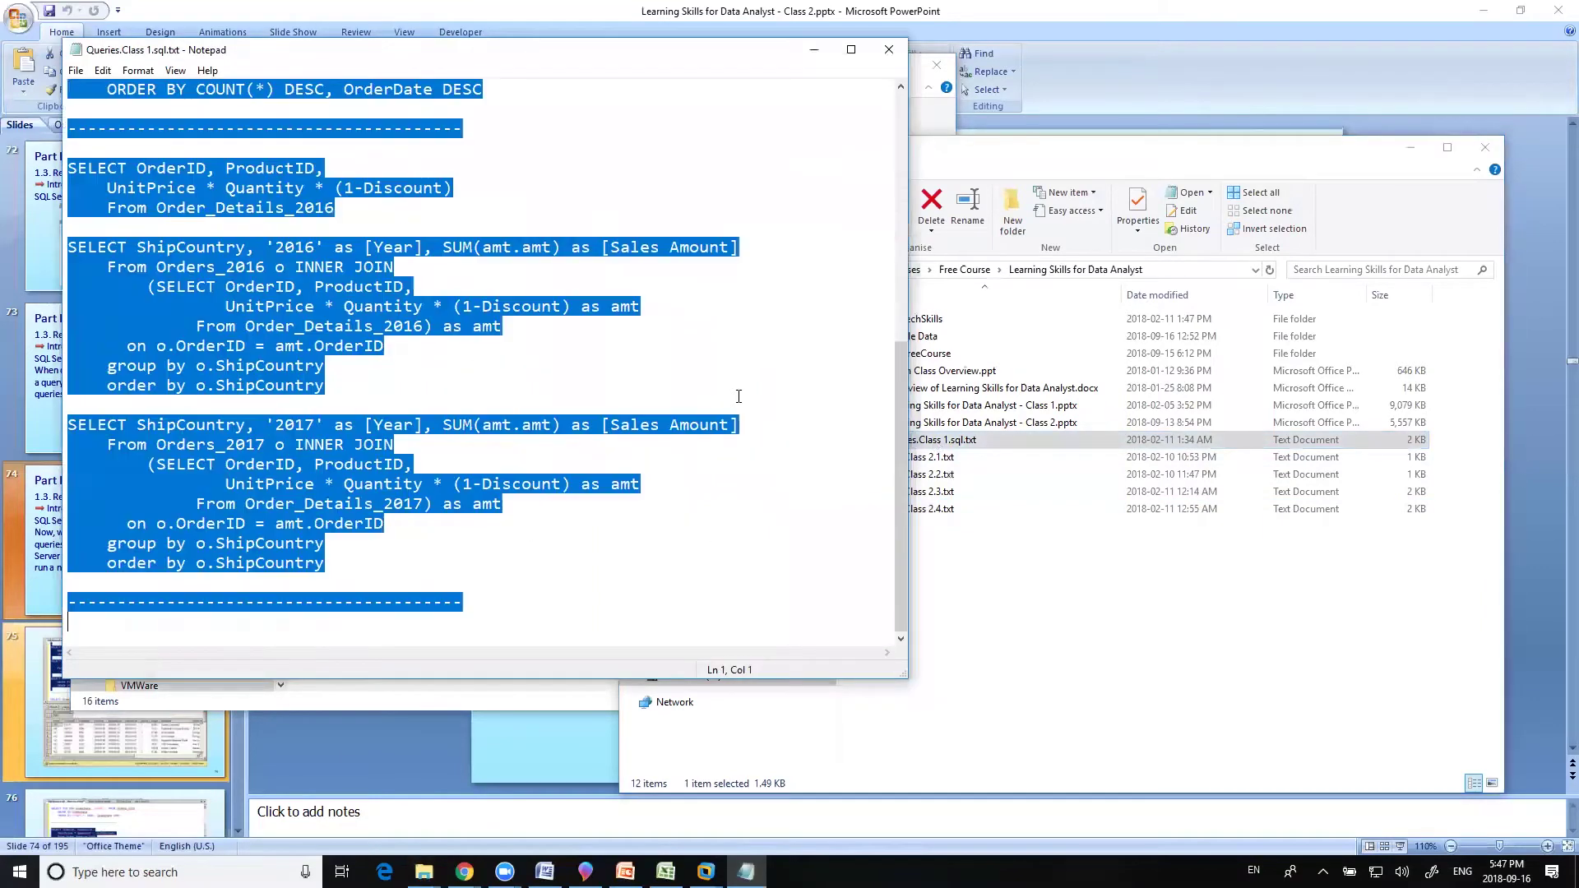
click(888, 49)
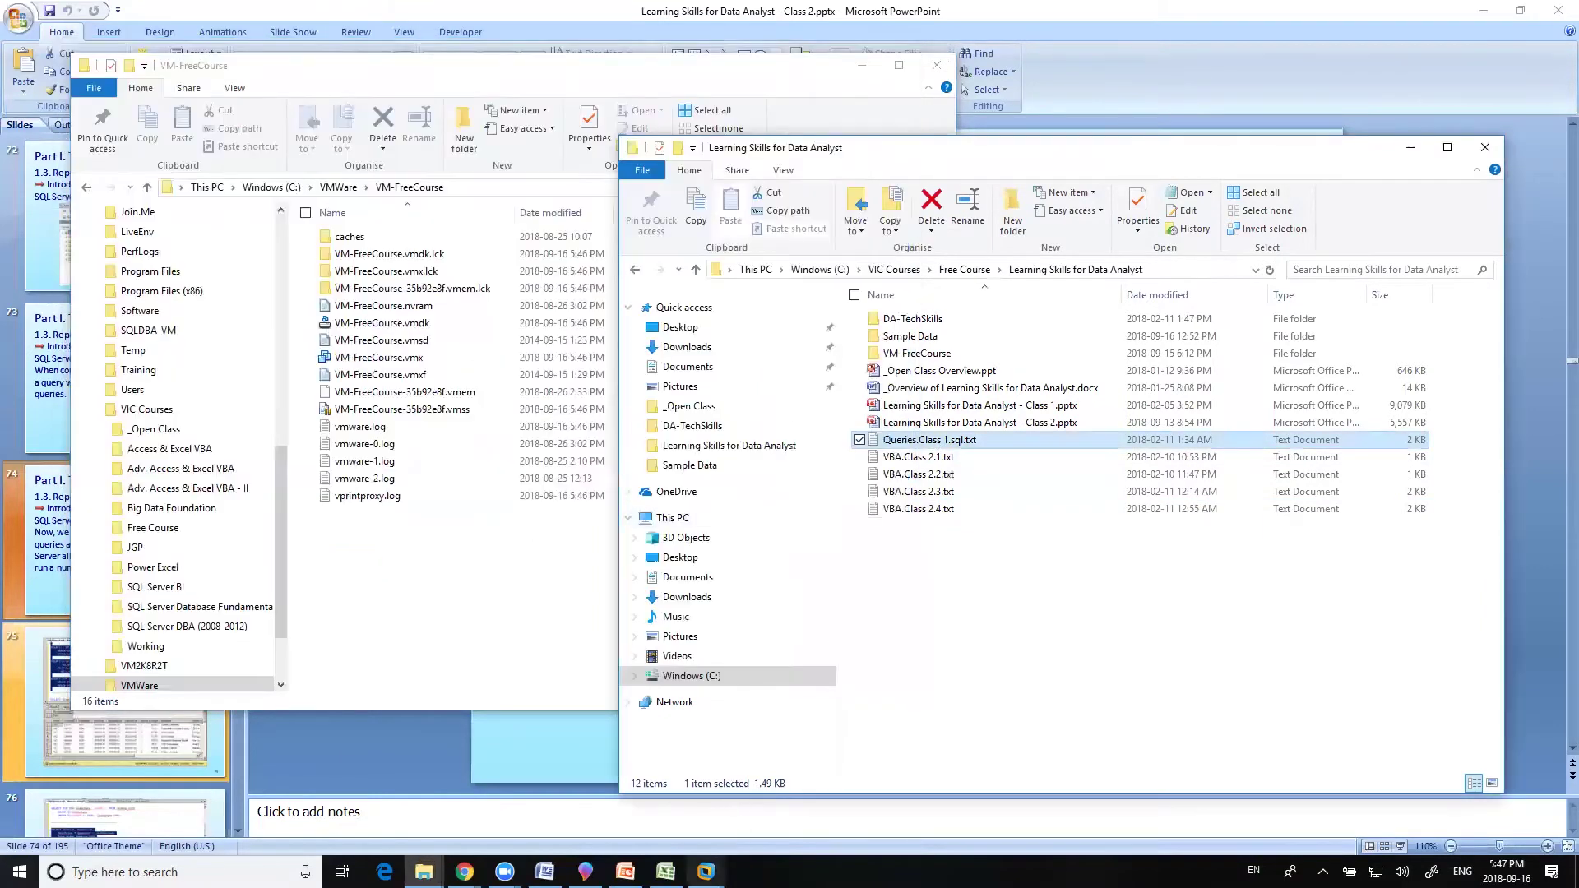
mouse_move(706, 872)
click(1262, 801)
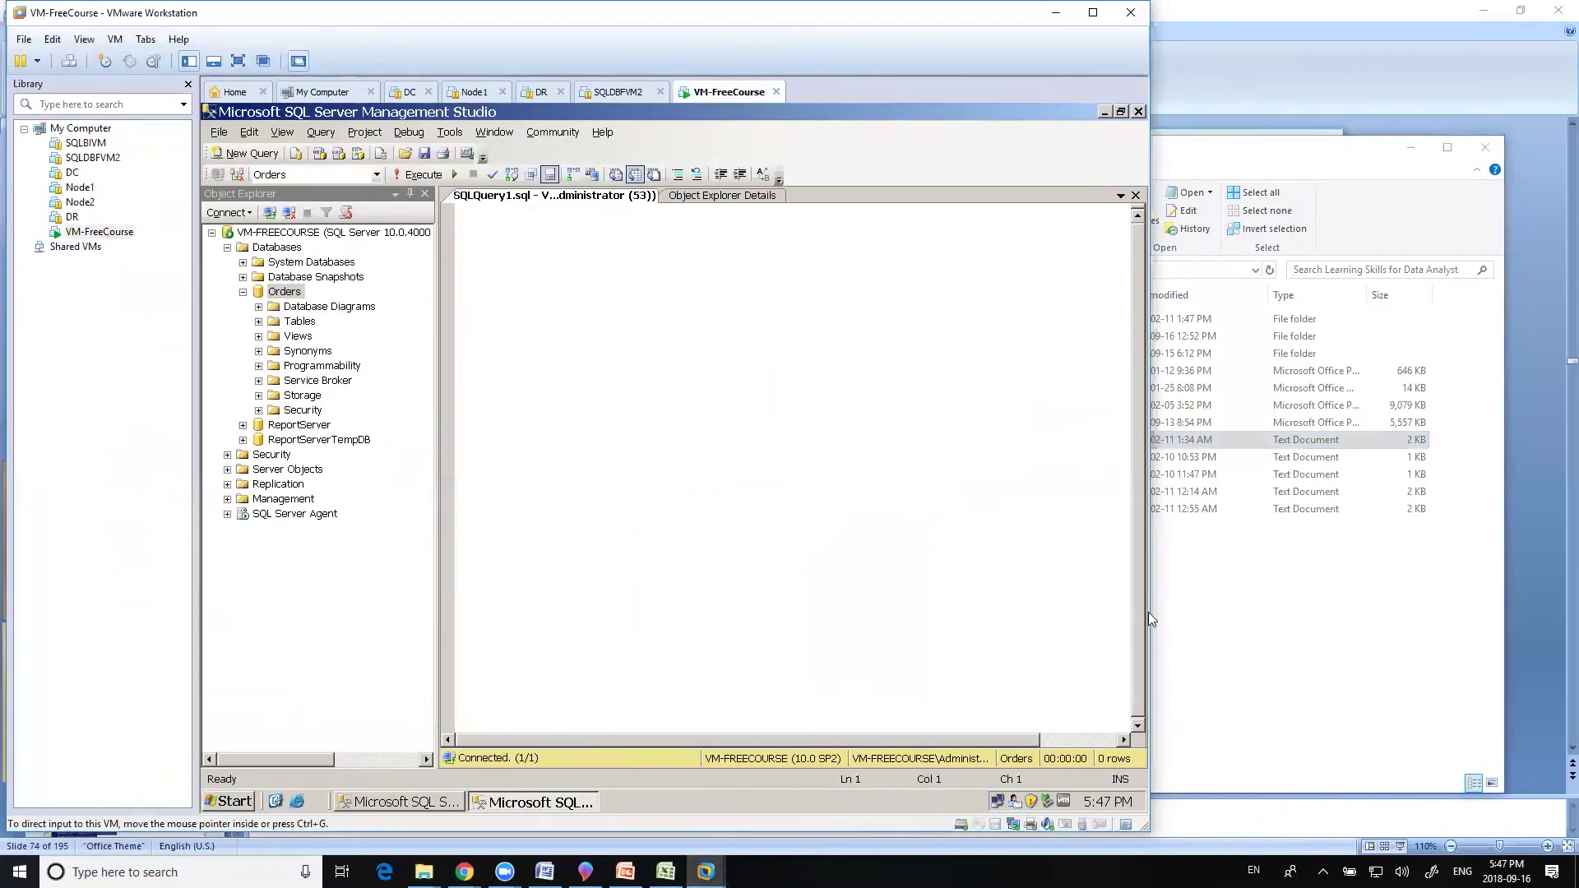
Step: Paste the copied class 1 queries into the blank query window and expand the Orders database's Tables folder
key(ctrl+v)
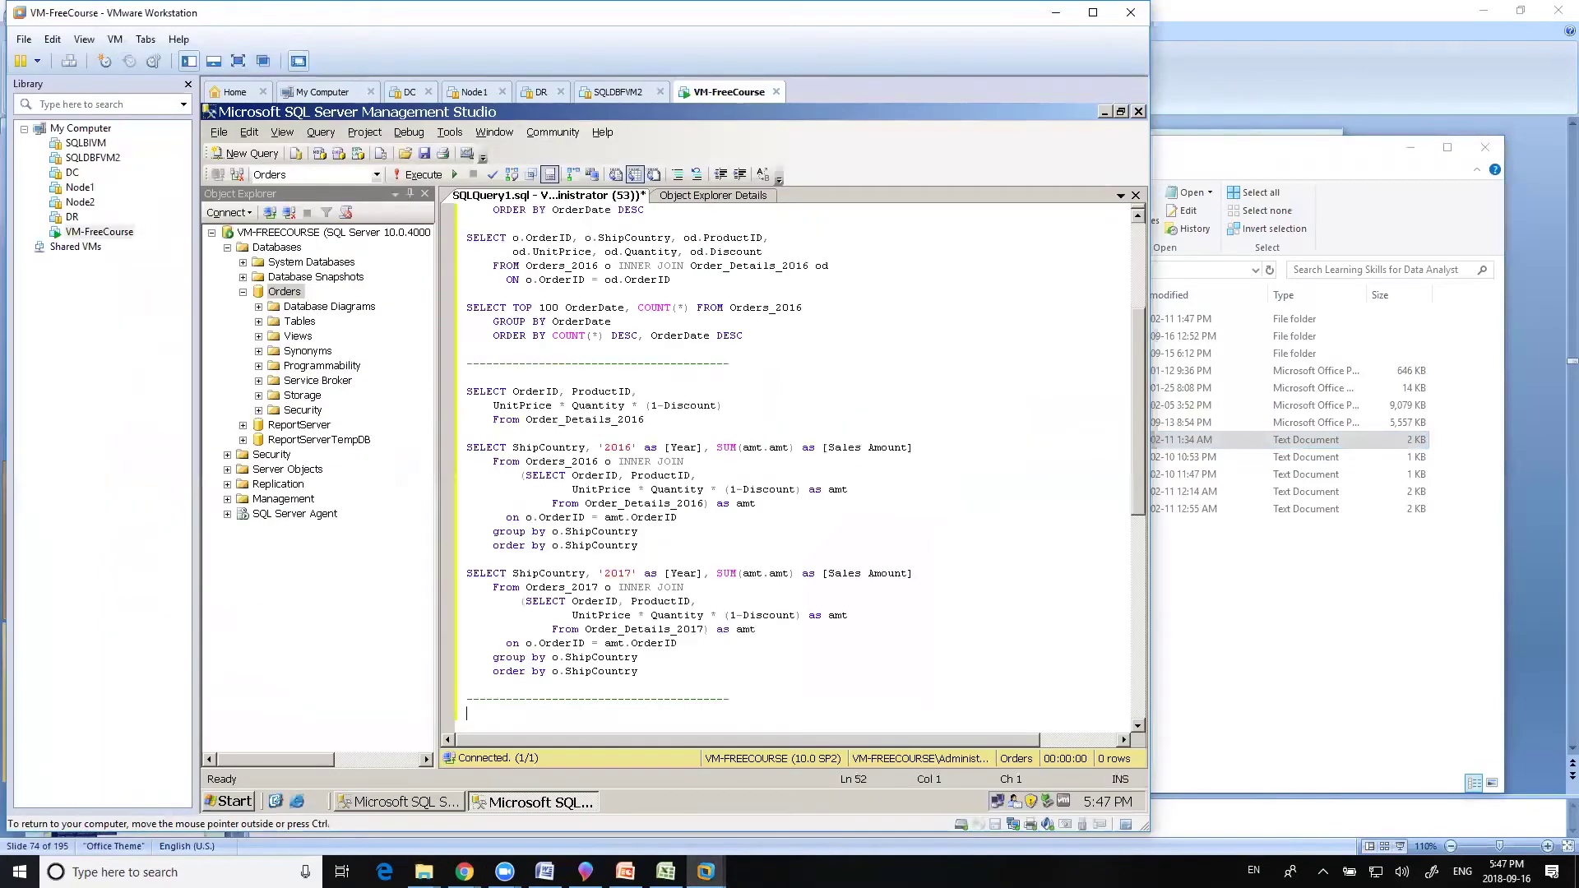
double_click(311, 324)
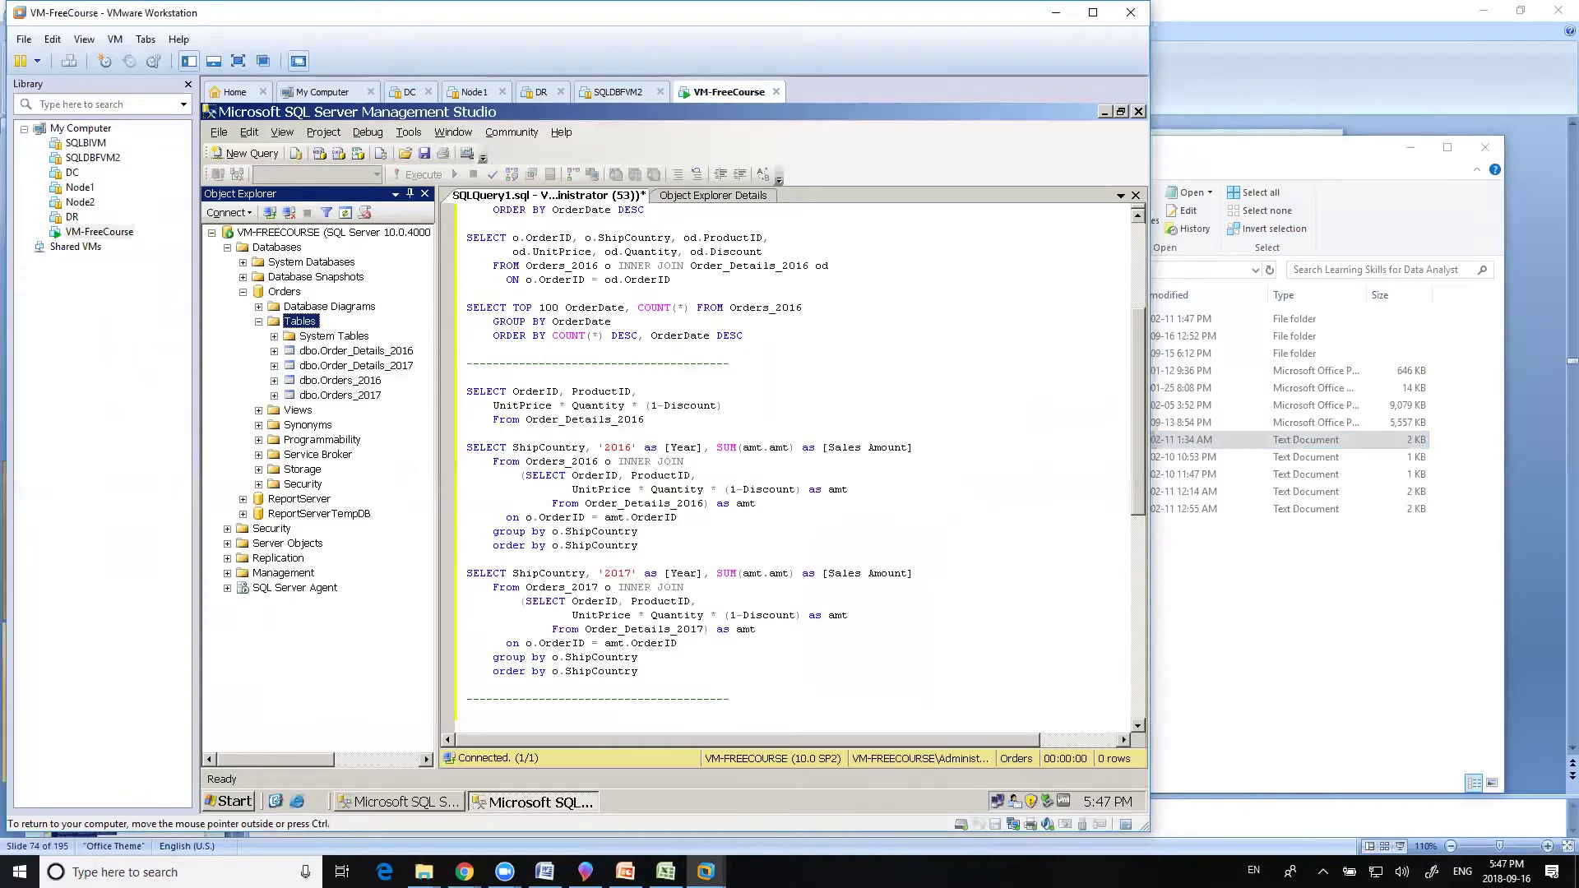
click(638, 392)
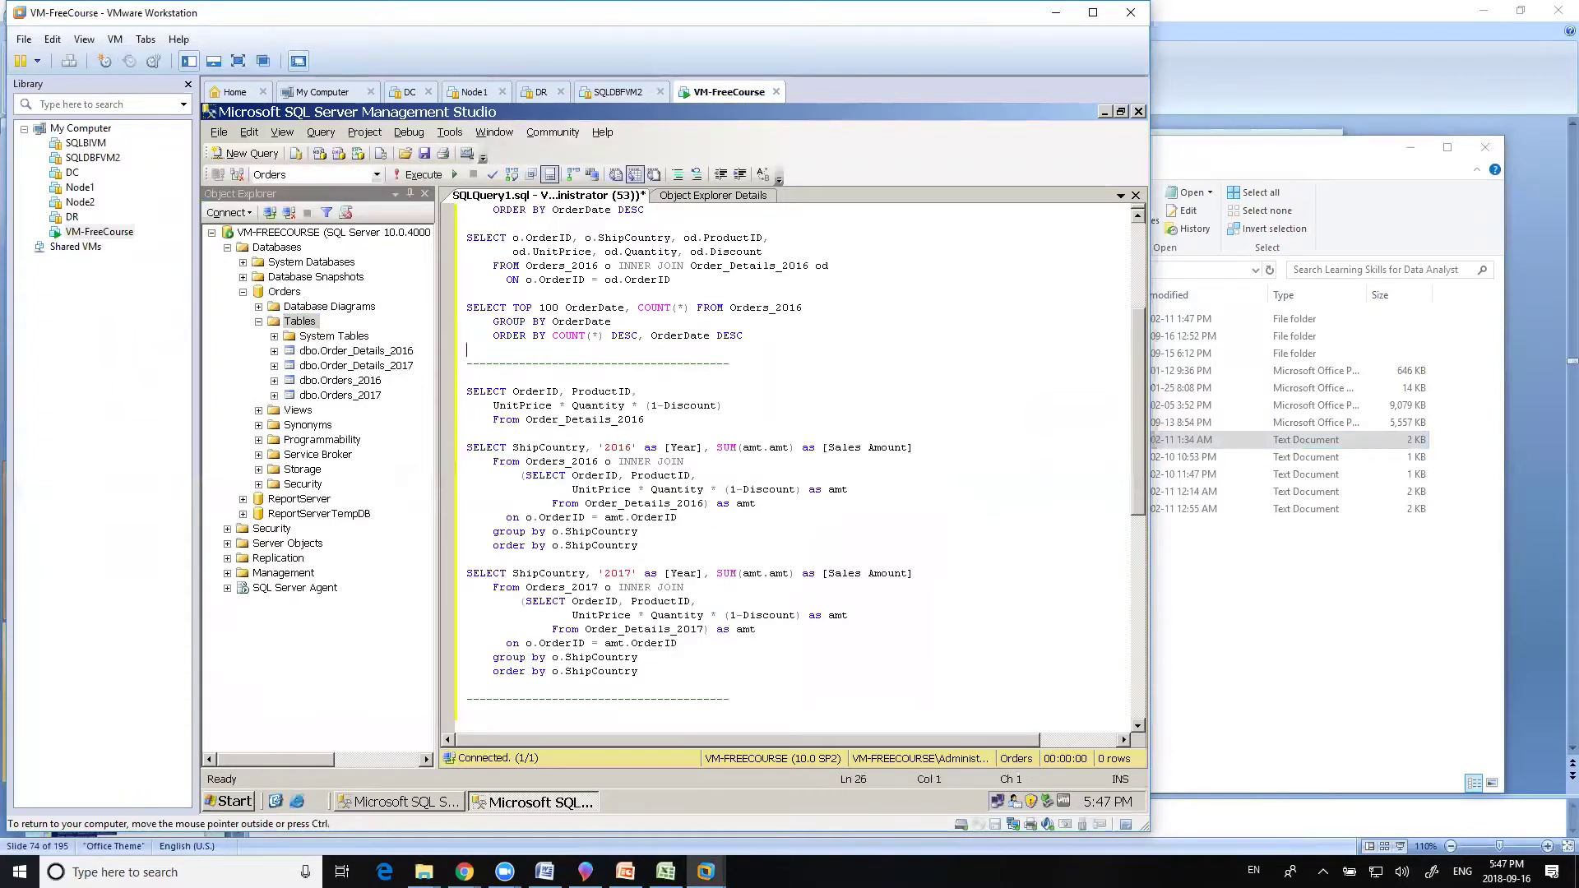
Step: Try to import Microsoft Excel data into the Orders database, looking in C:\Temp for a workbook, and cancel the import wizard
right_click(285, 292)
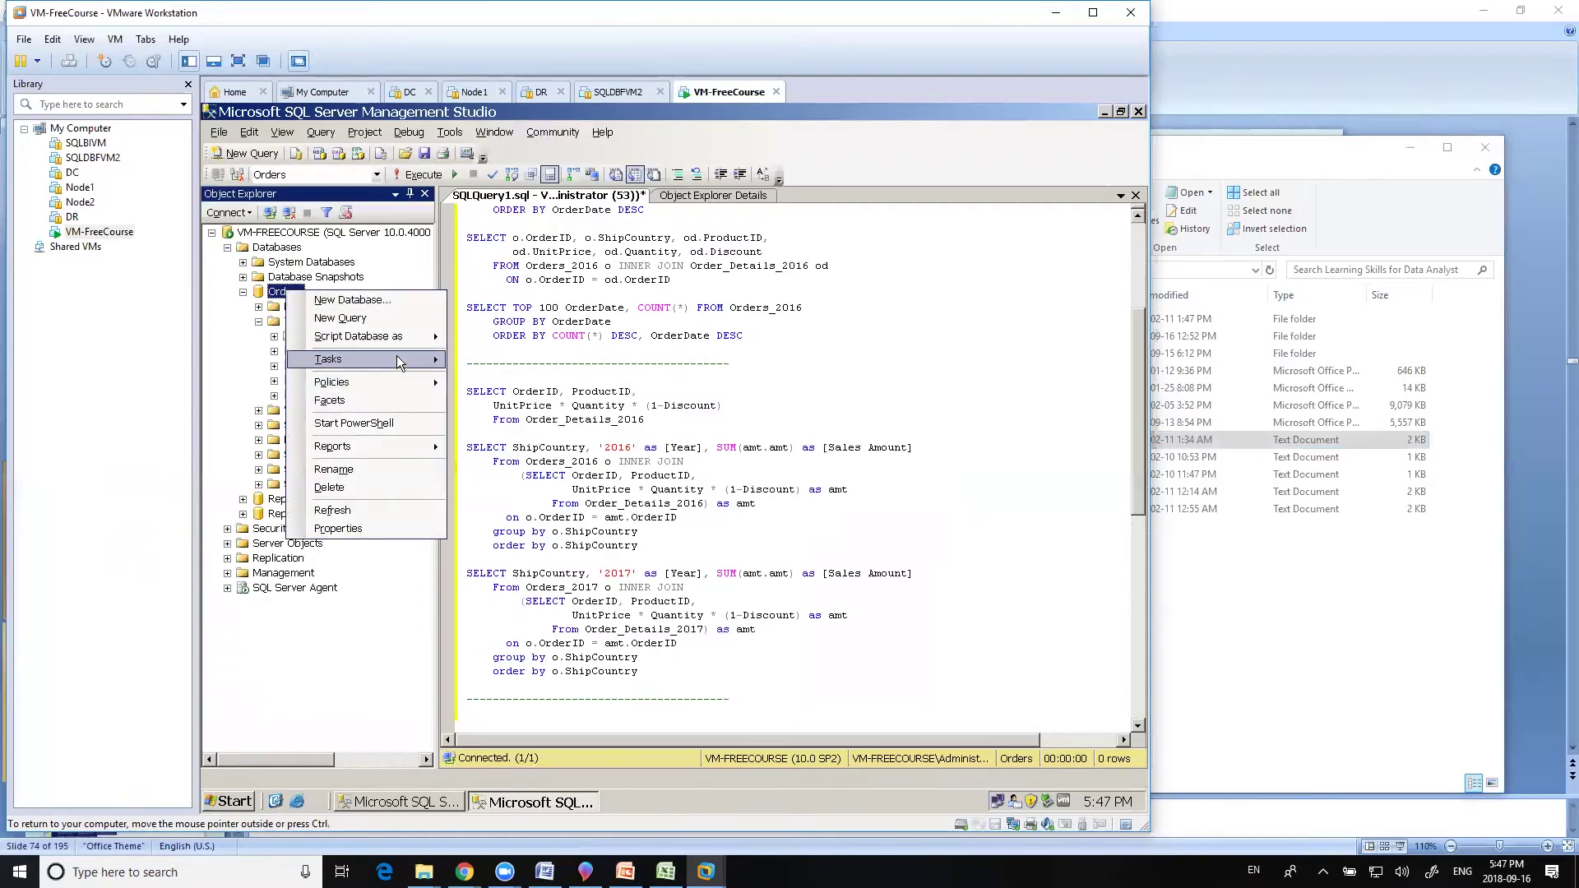
mouse_move(396, 355)
click(536, 585)
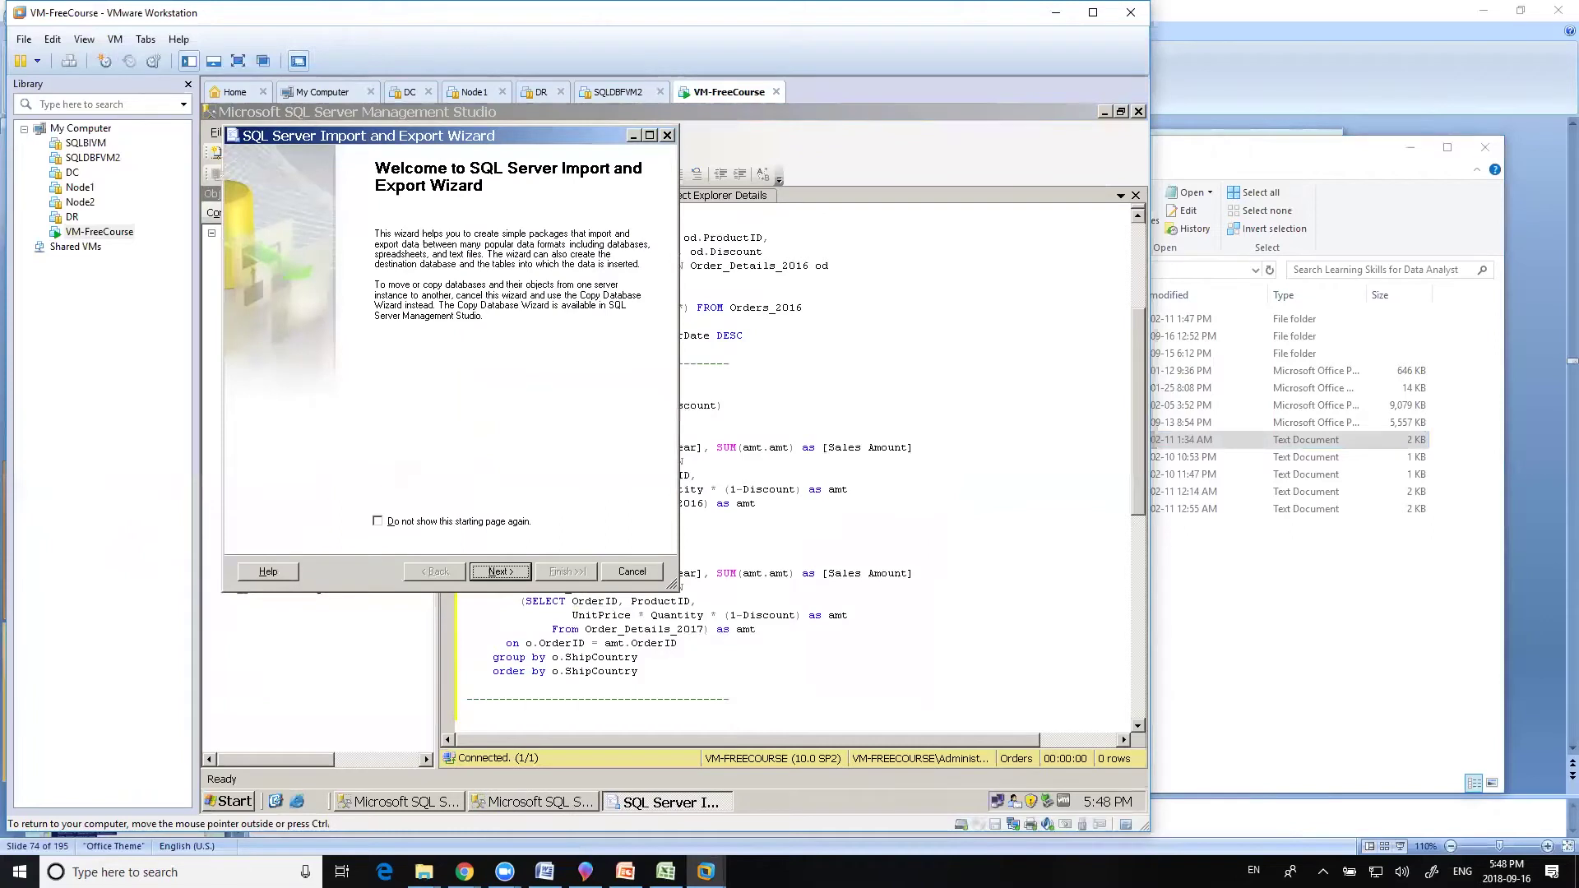
click(501, 571)
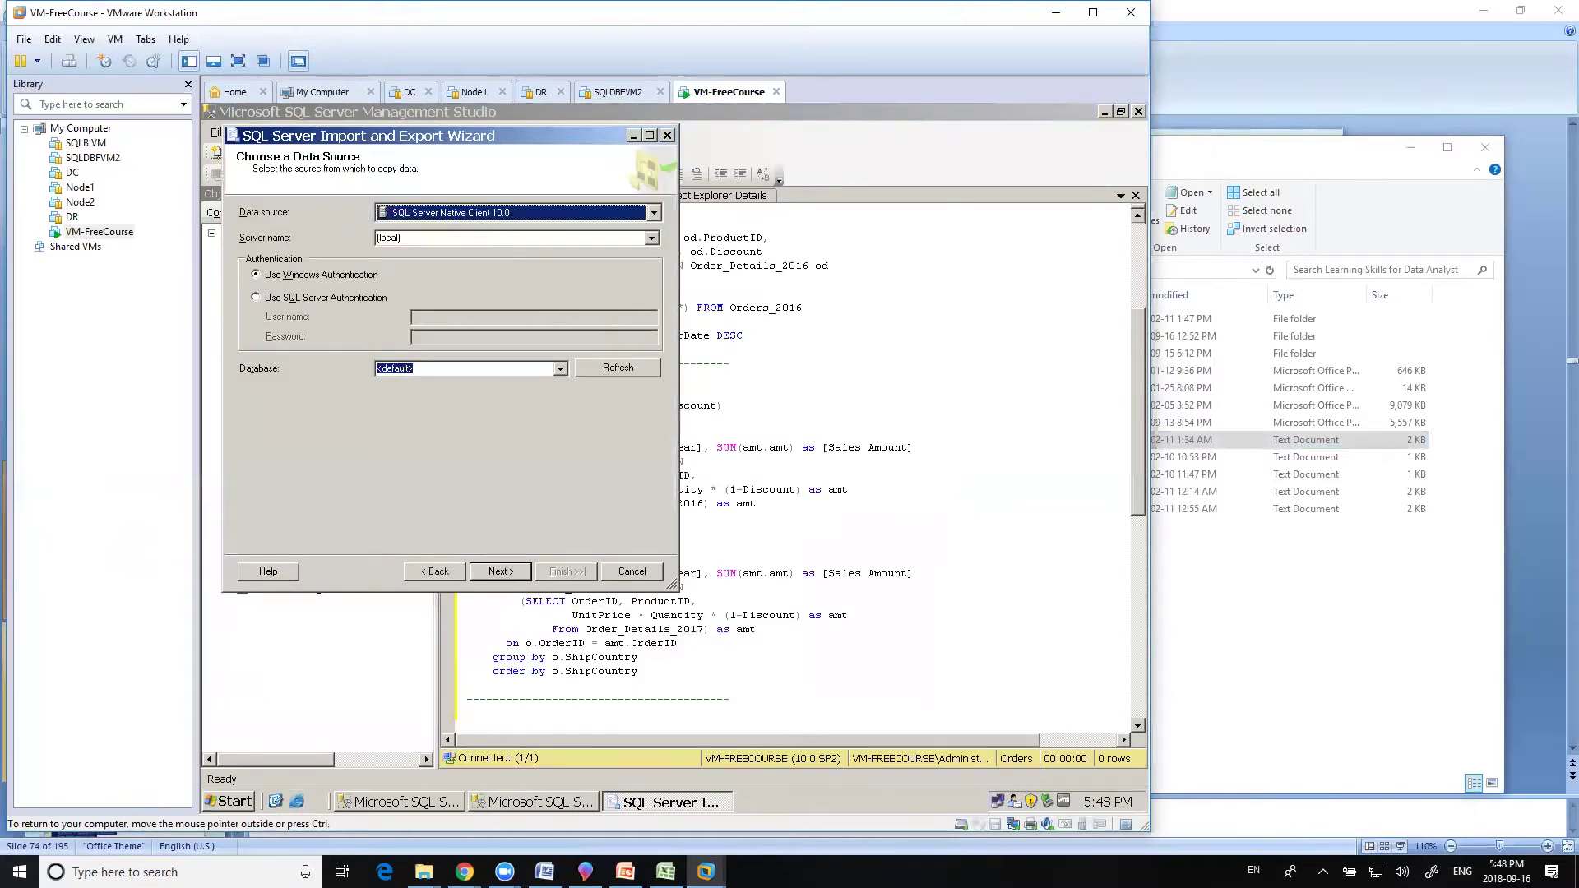
click(621, 214)
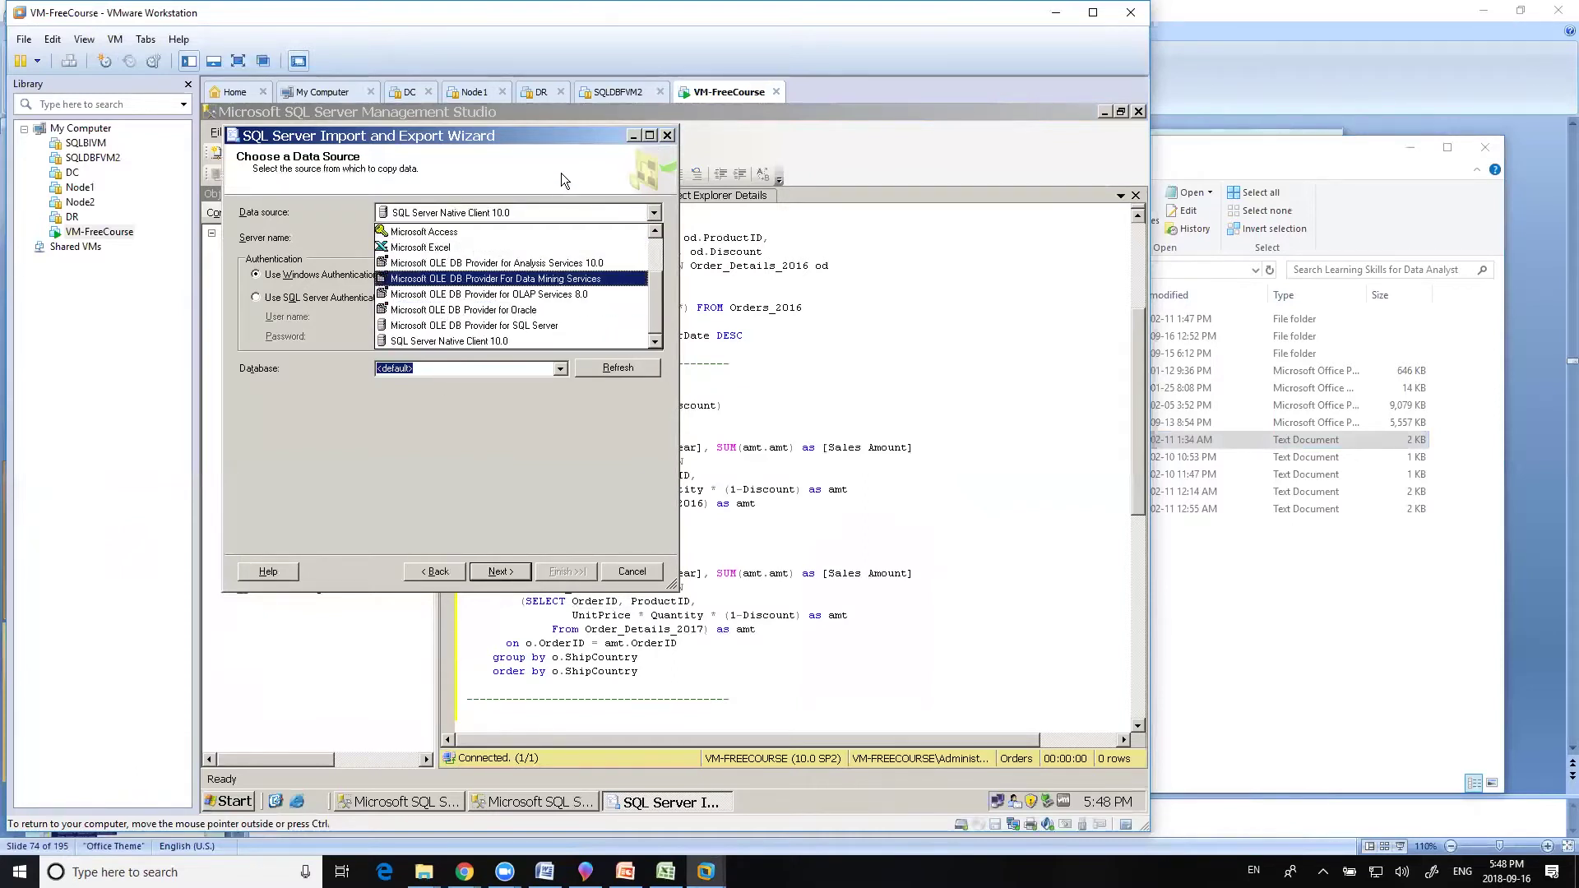
click(483, 244)
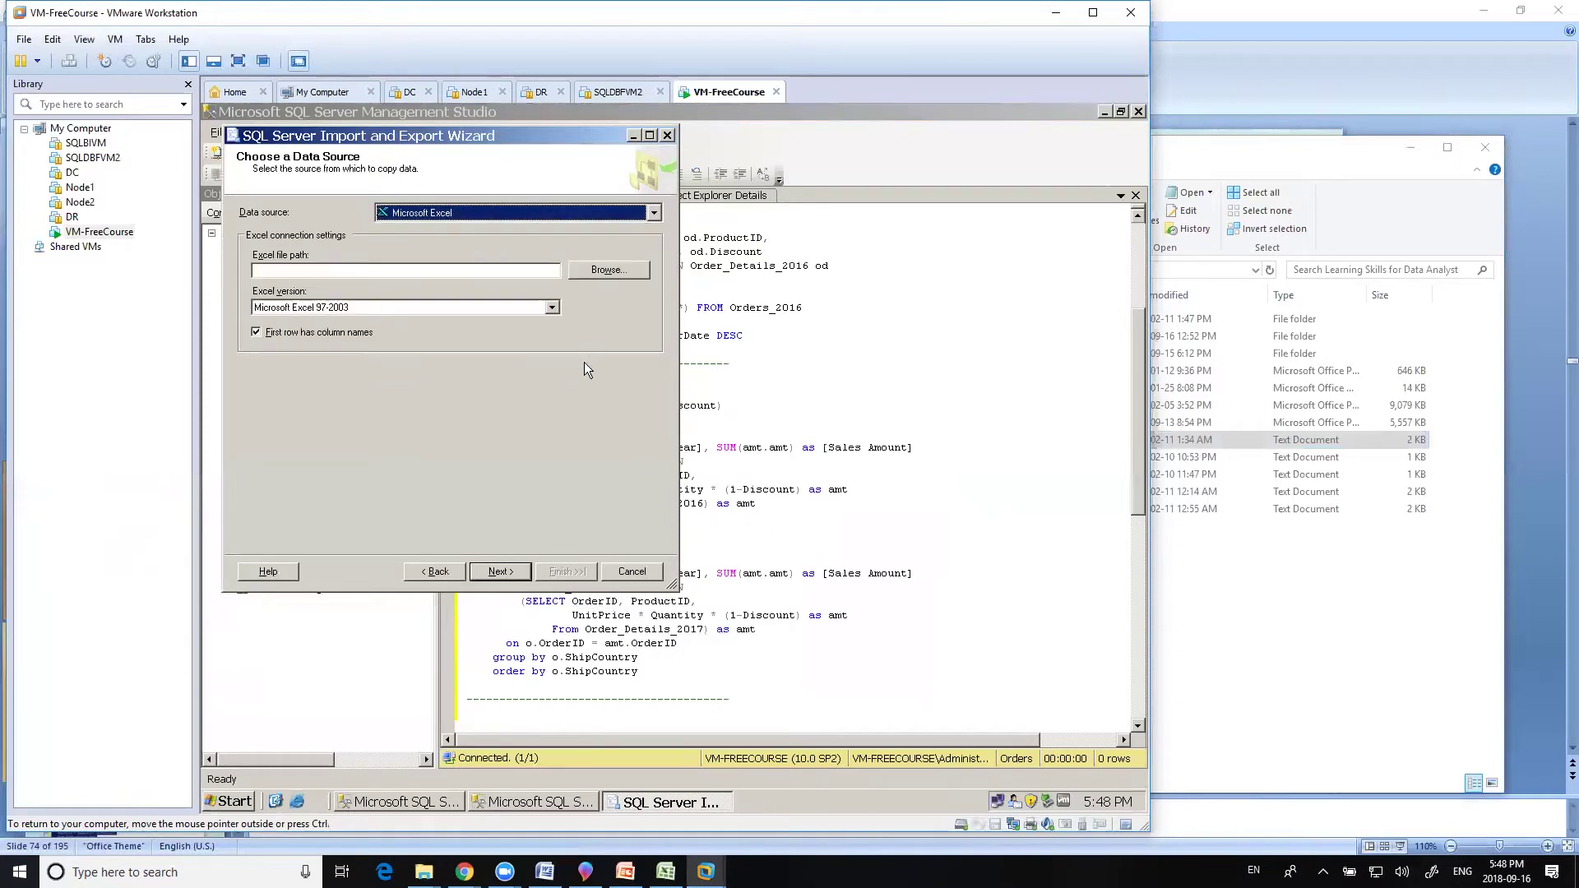
click(607, 271)
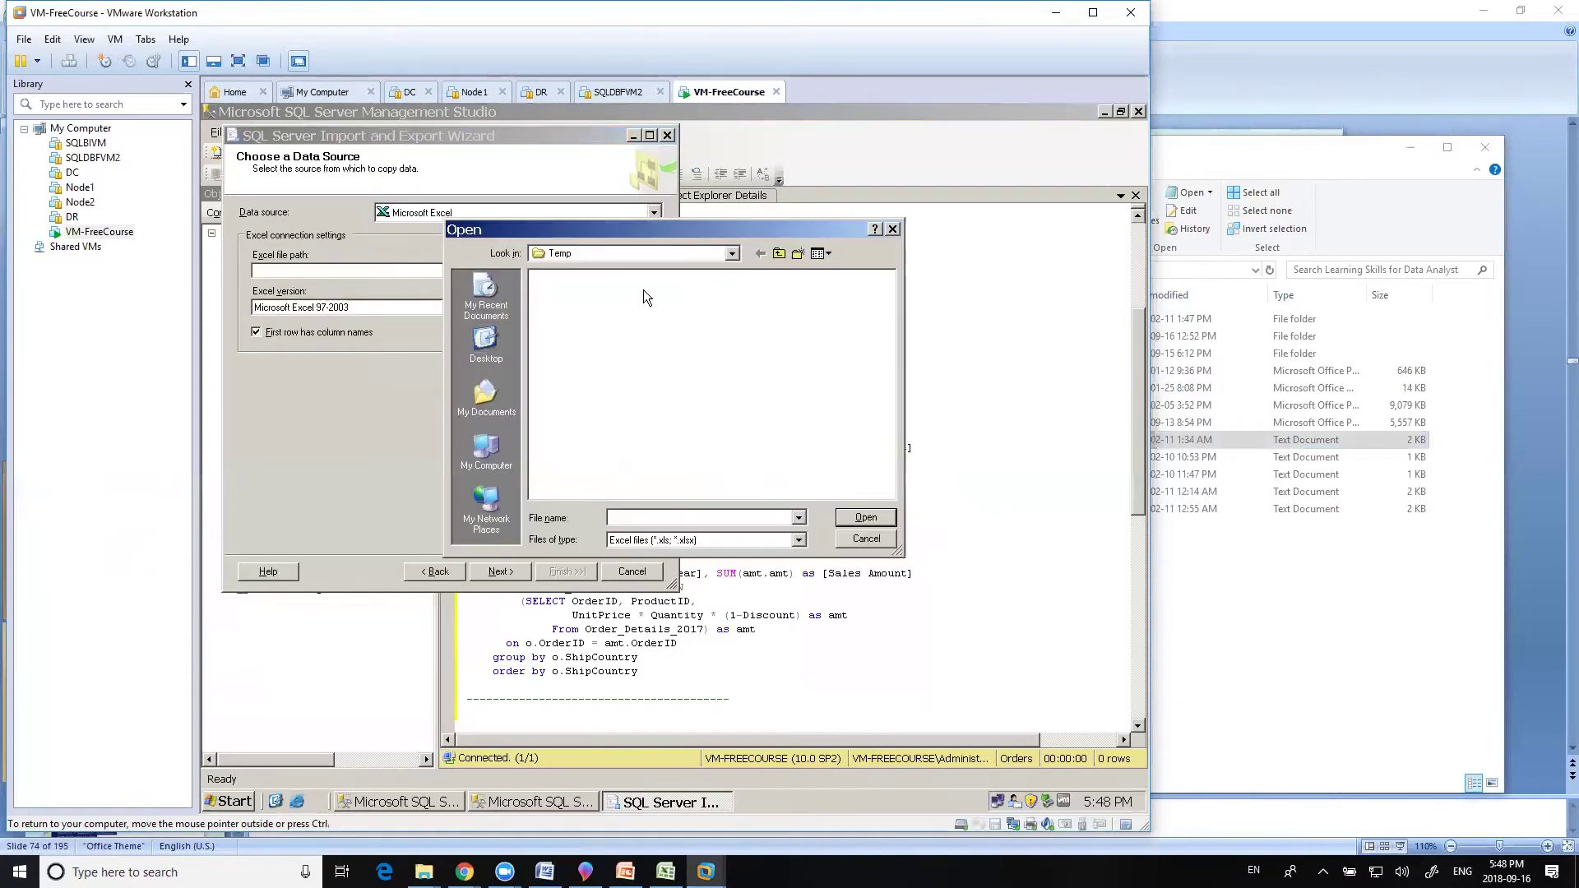
click(629, 257)
click(588, 339)
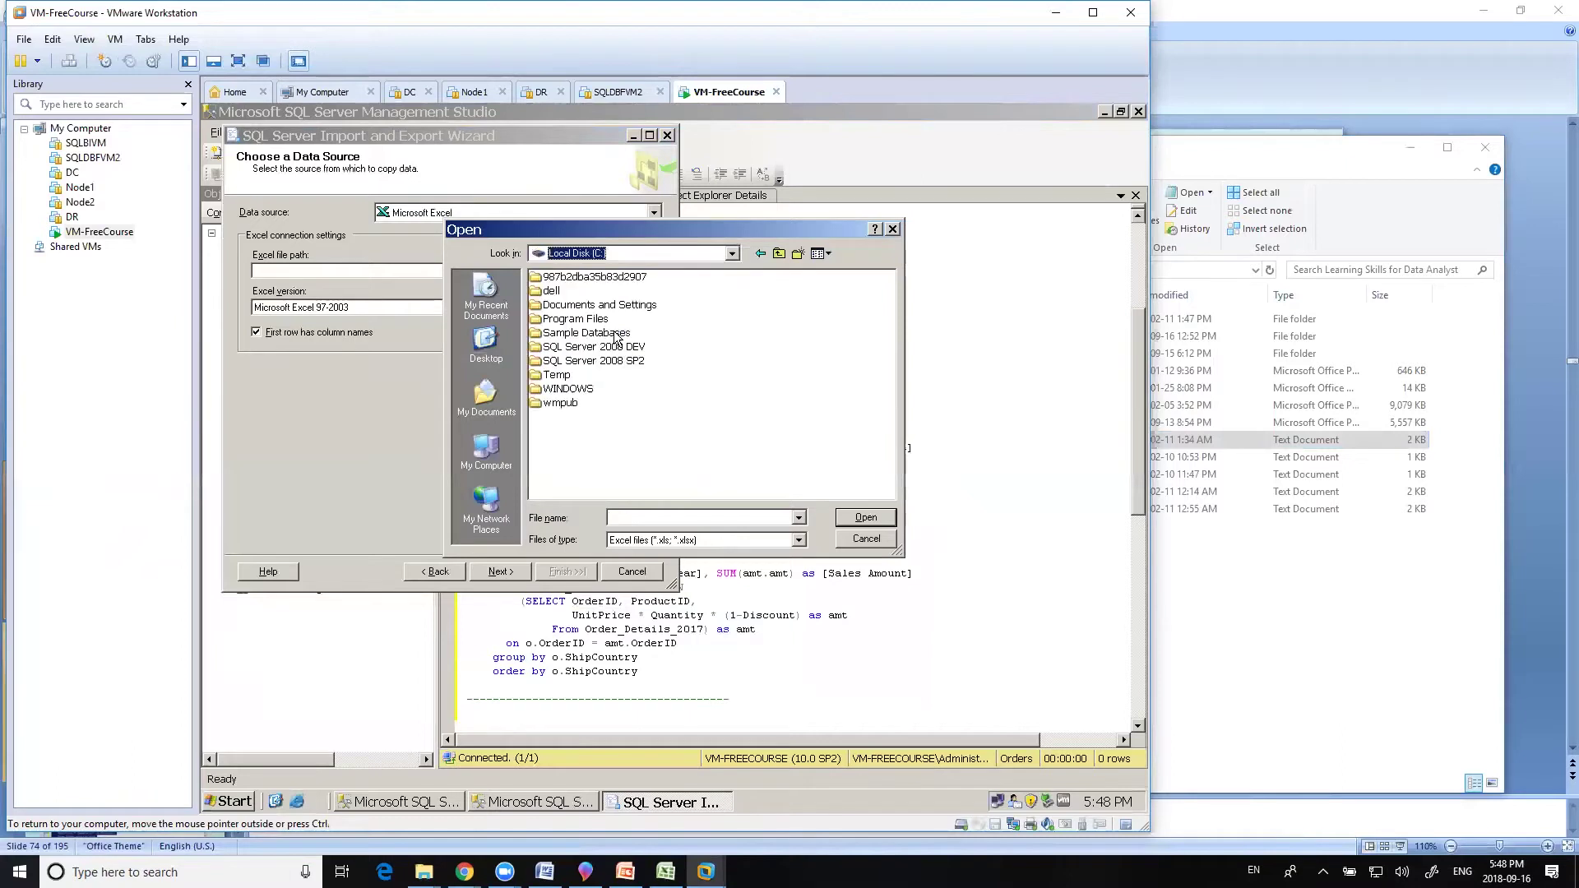
double_click(557, 375)
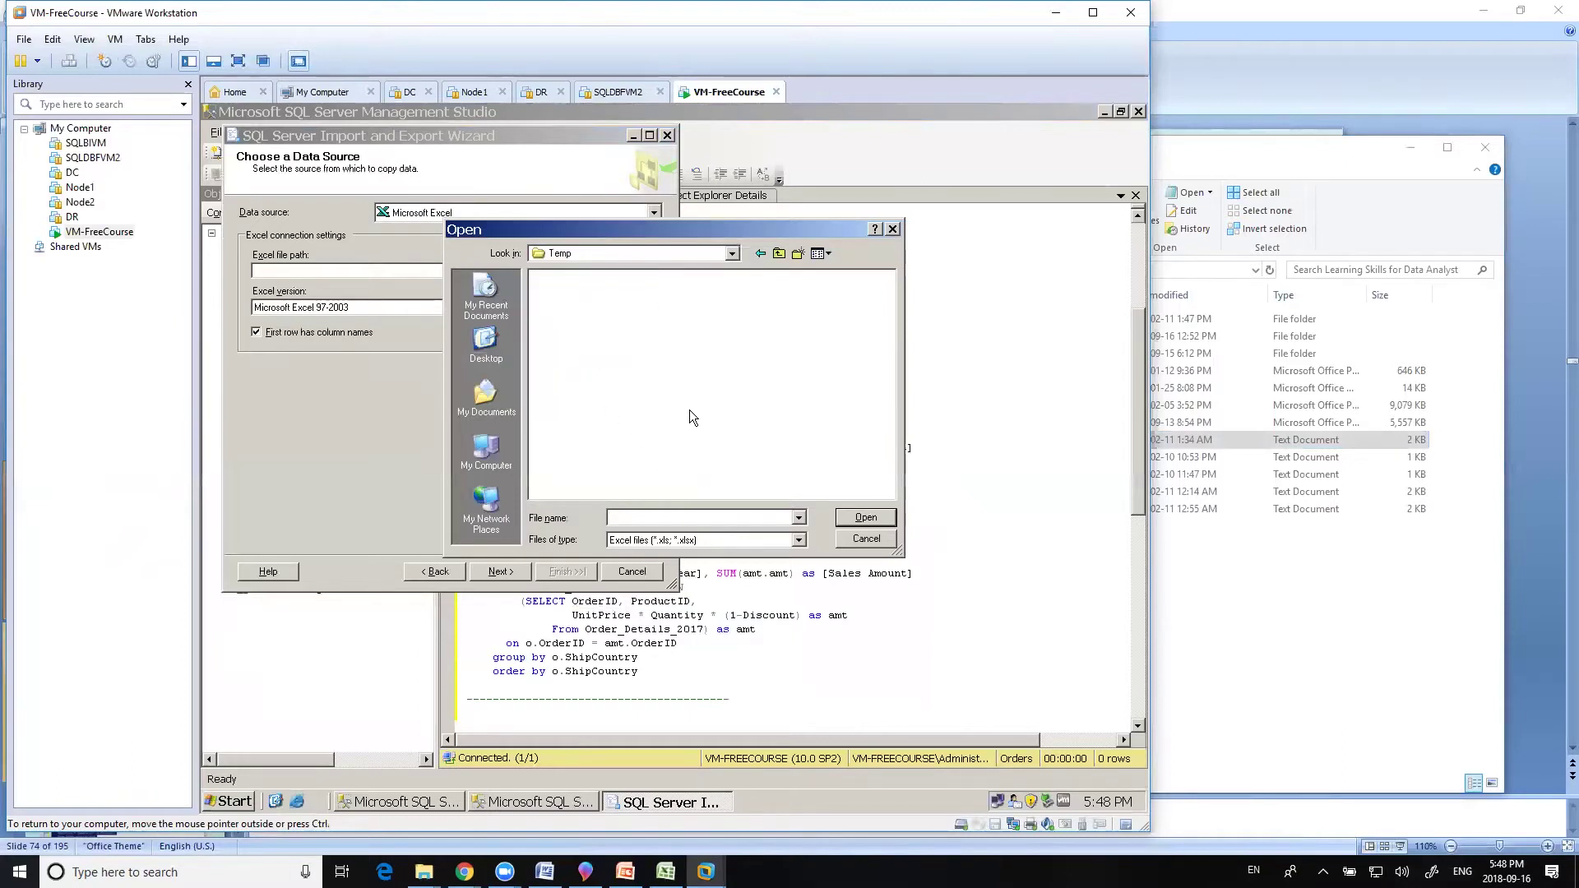
click(870, 541)
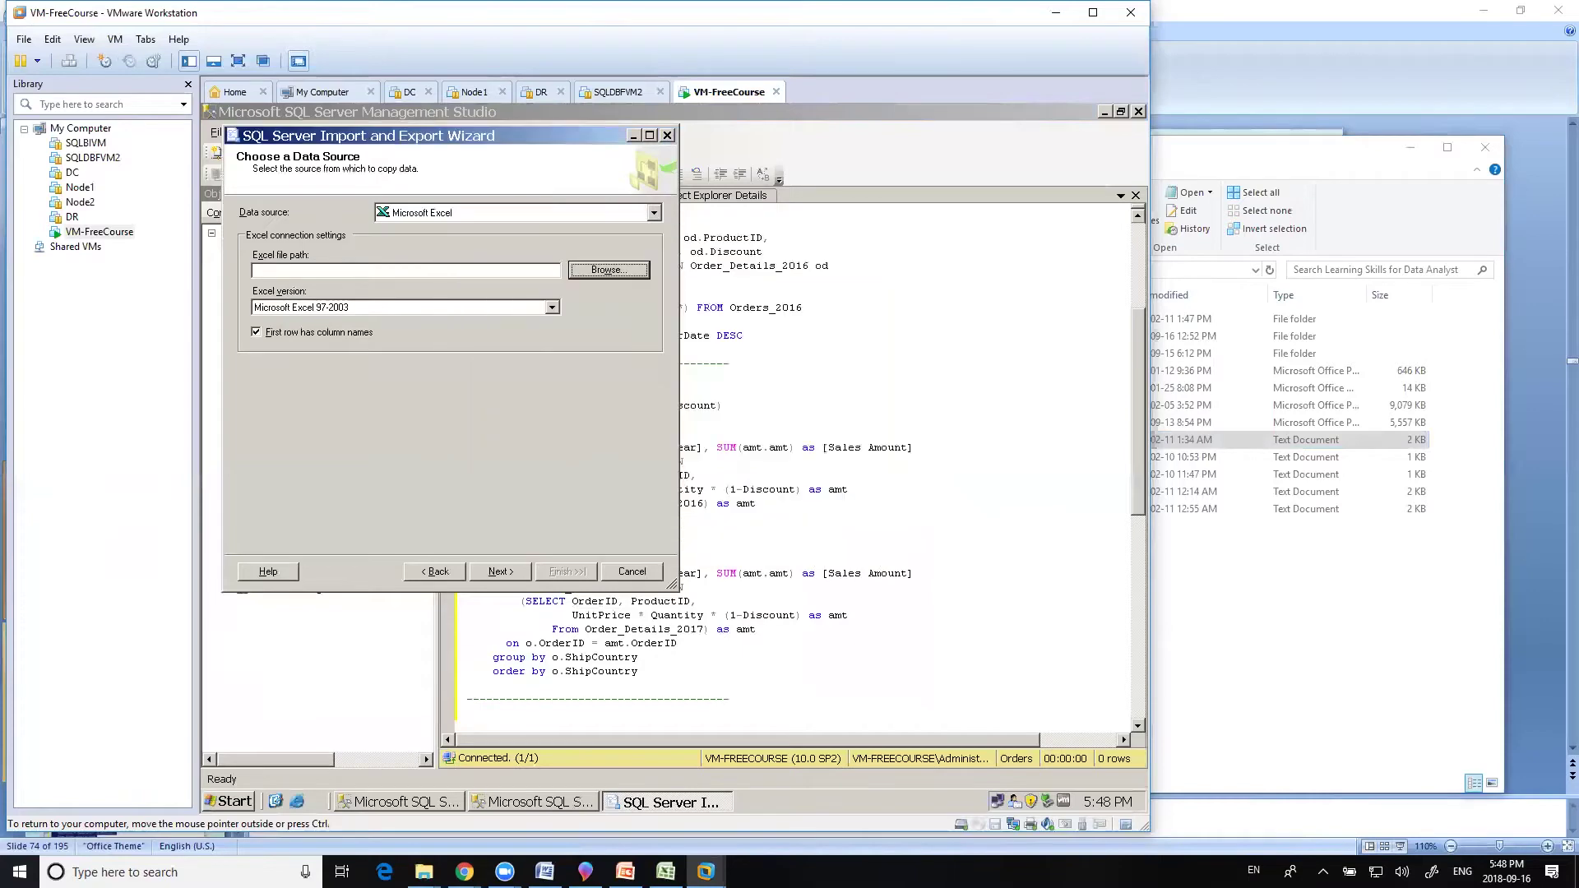
click(631, 572)
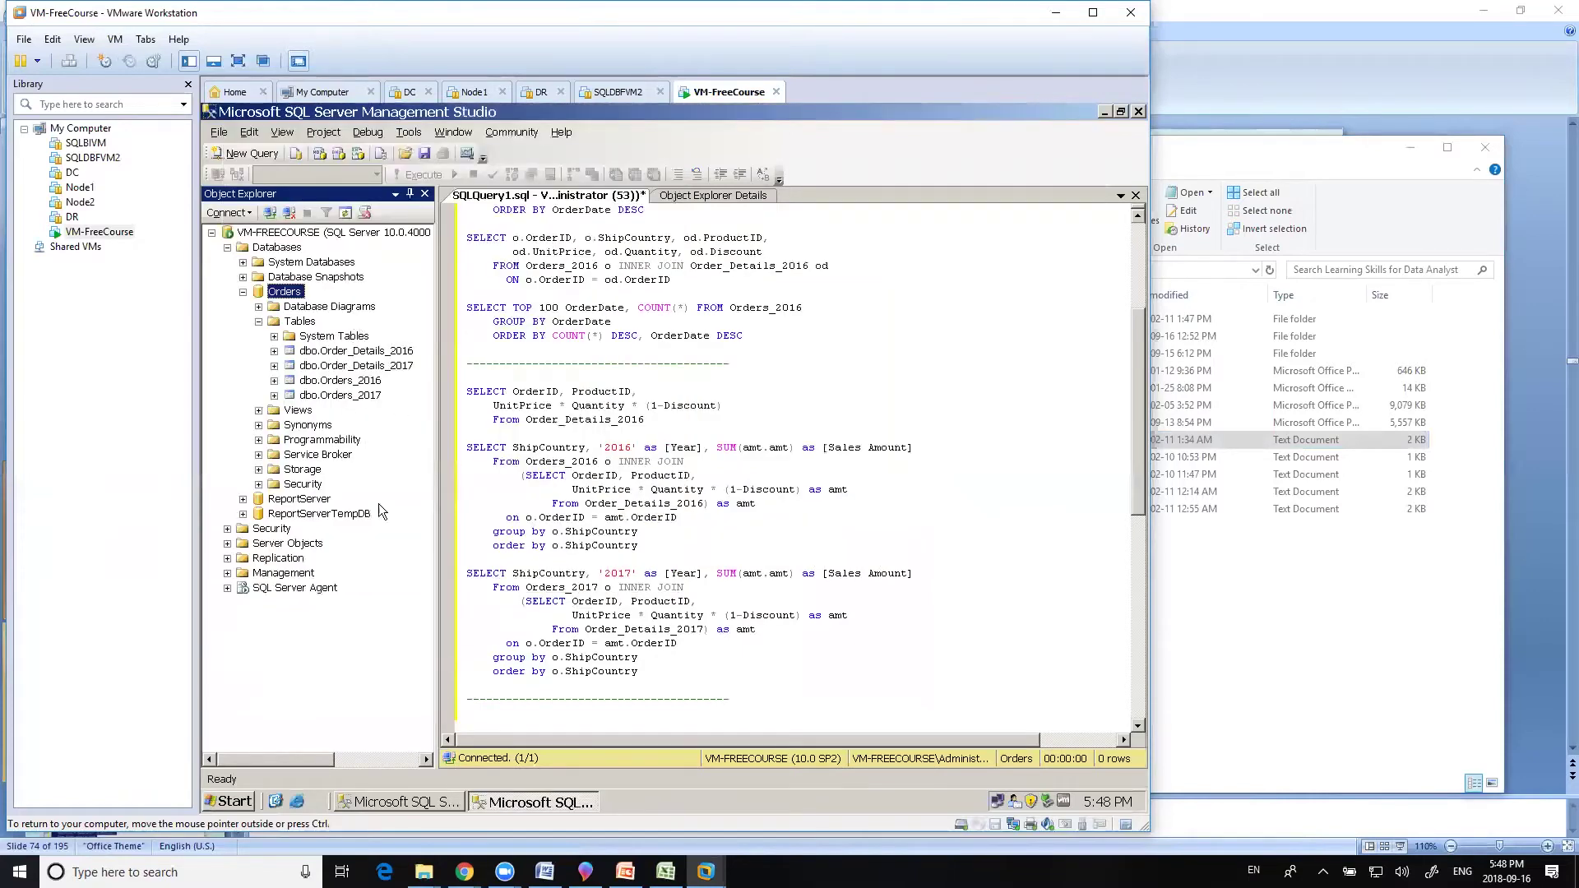
Step: Run only the SELECT COUNT(*) FROM Orders_2016 statement near the start of the script
click(611, 336)
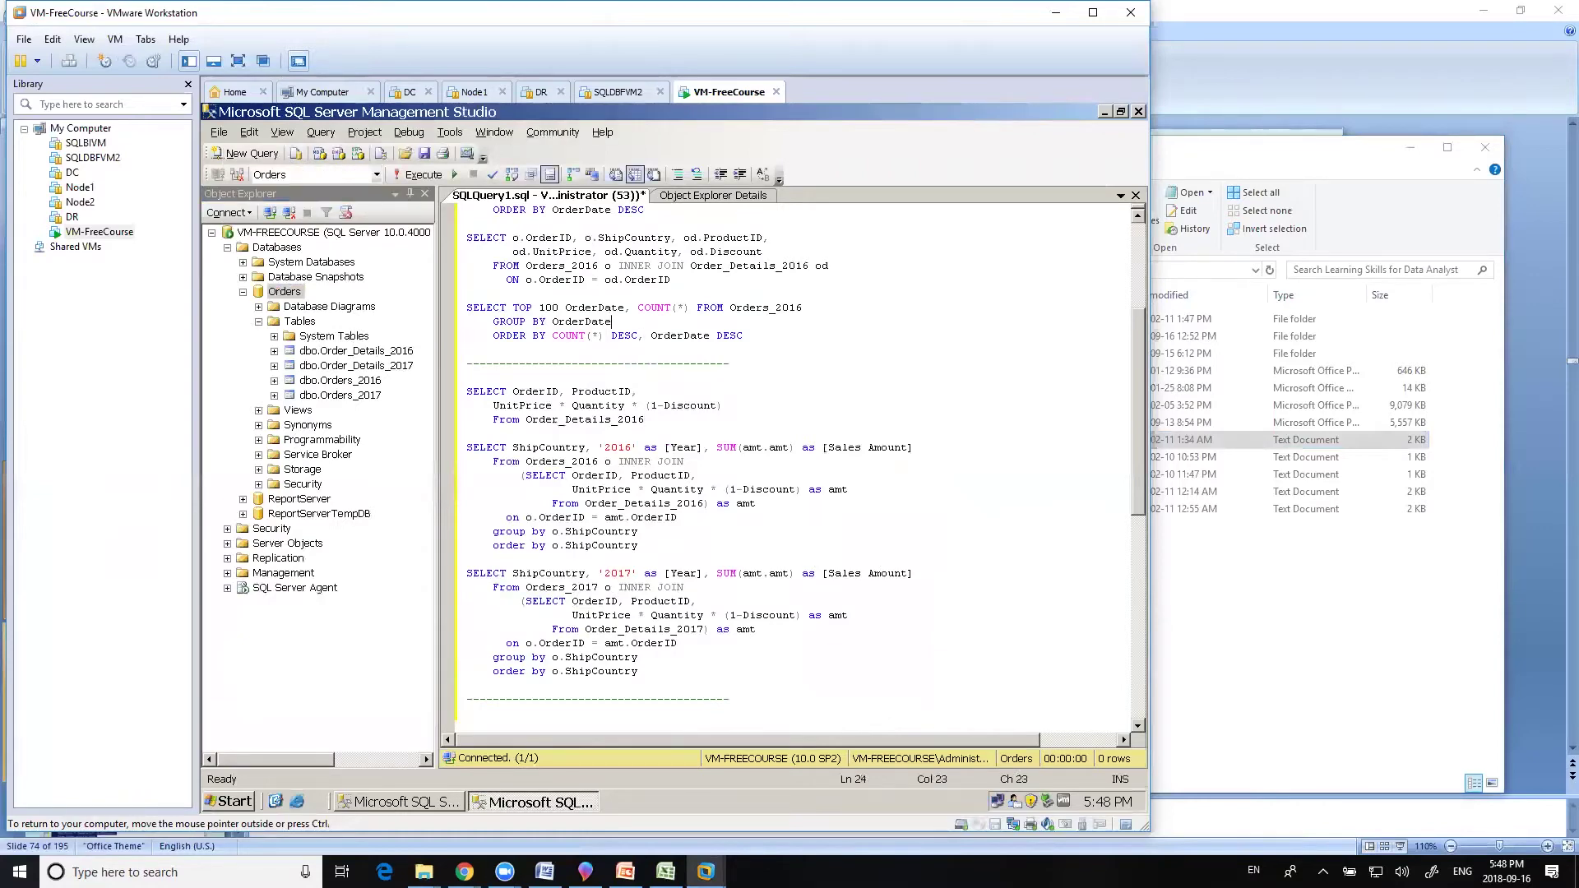
key(ctrl+Home)
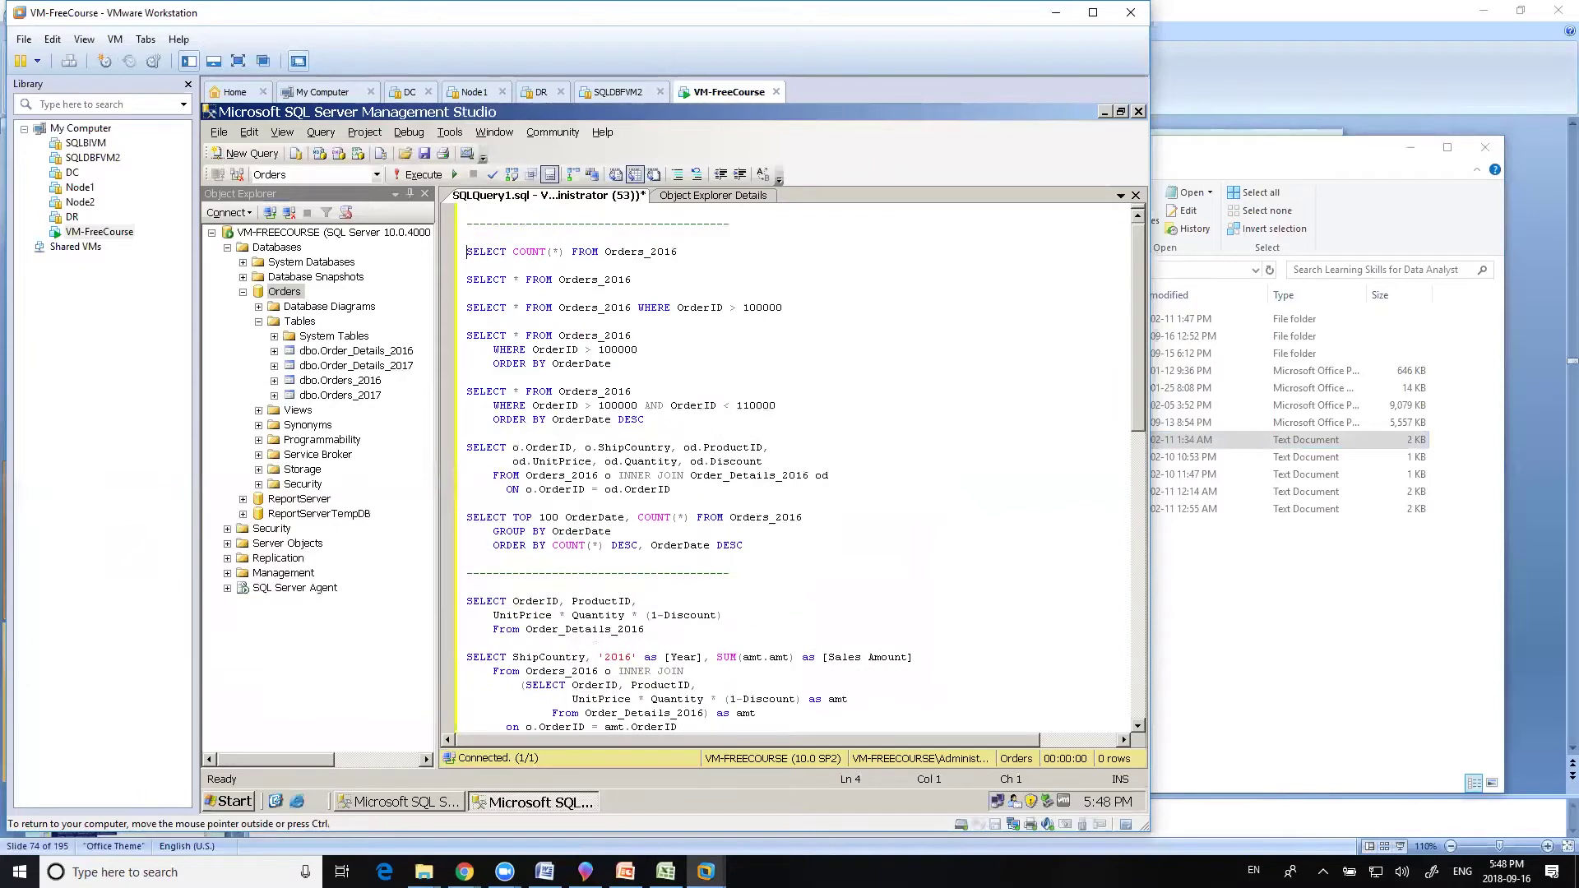
key(shift+Down)
key(shift+Down)
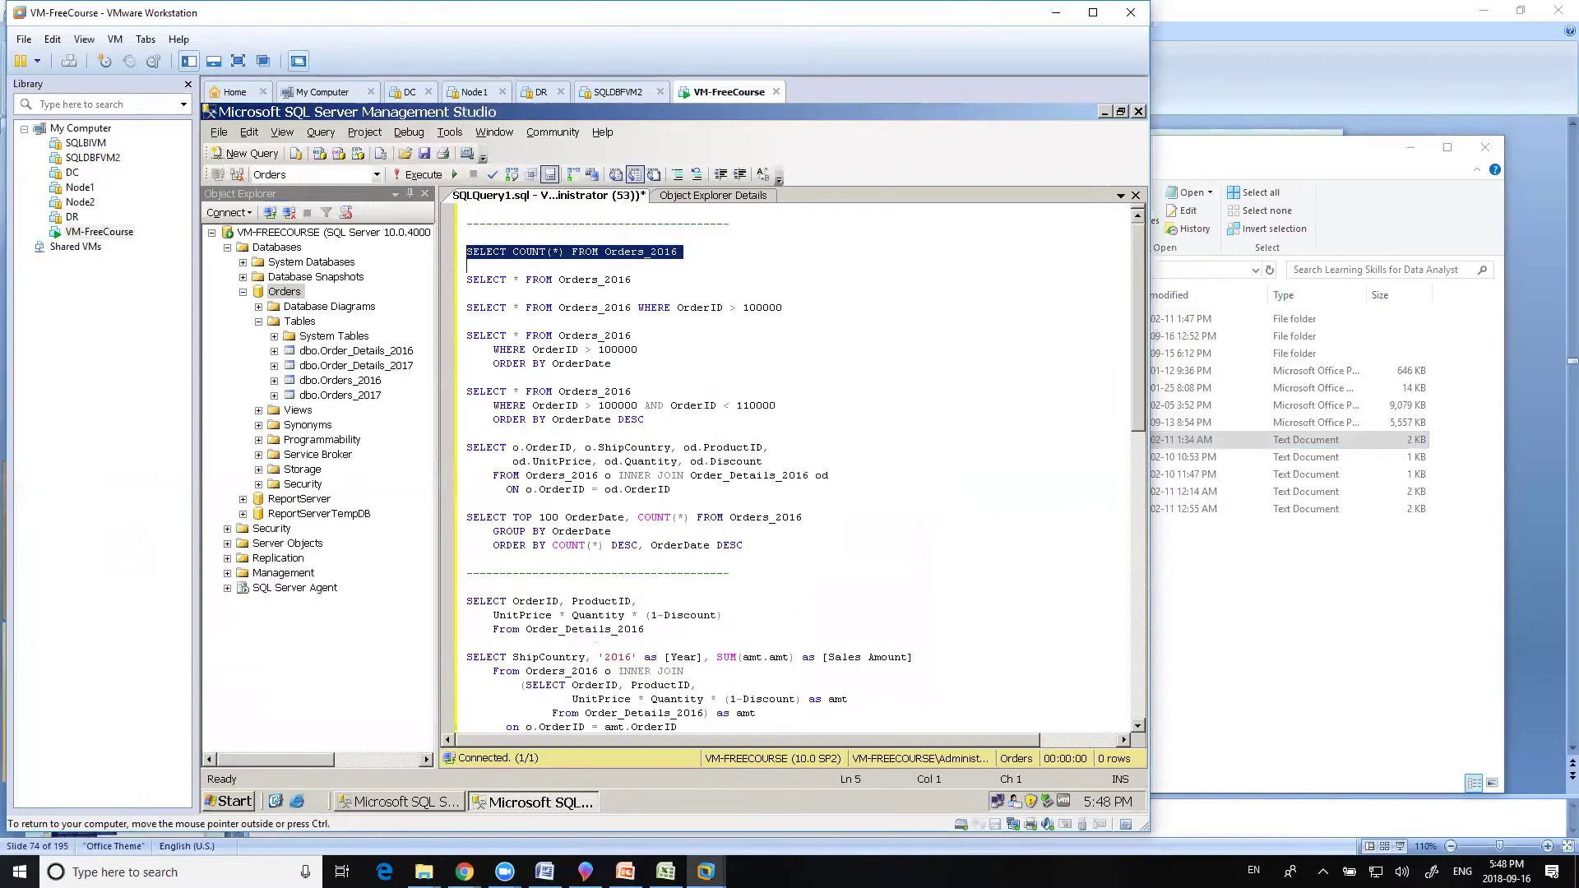
click(611, 363)
drag(684, 252, 466, 252)
key(F5)
Step: Run only the unfiltered SELECT * FROM Orders_2016 statement and clear the text selection
click(468, 266)
drag(470, 279, 467, 294)
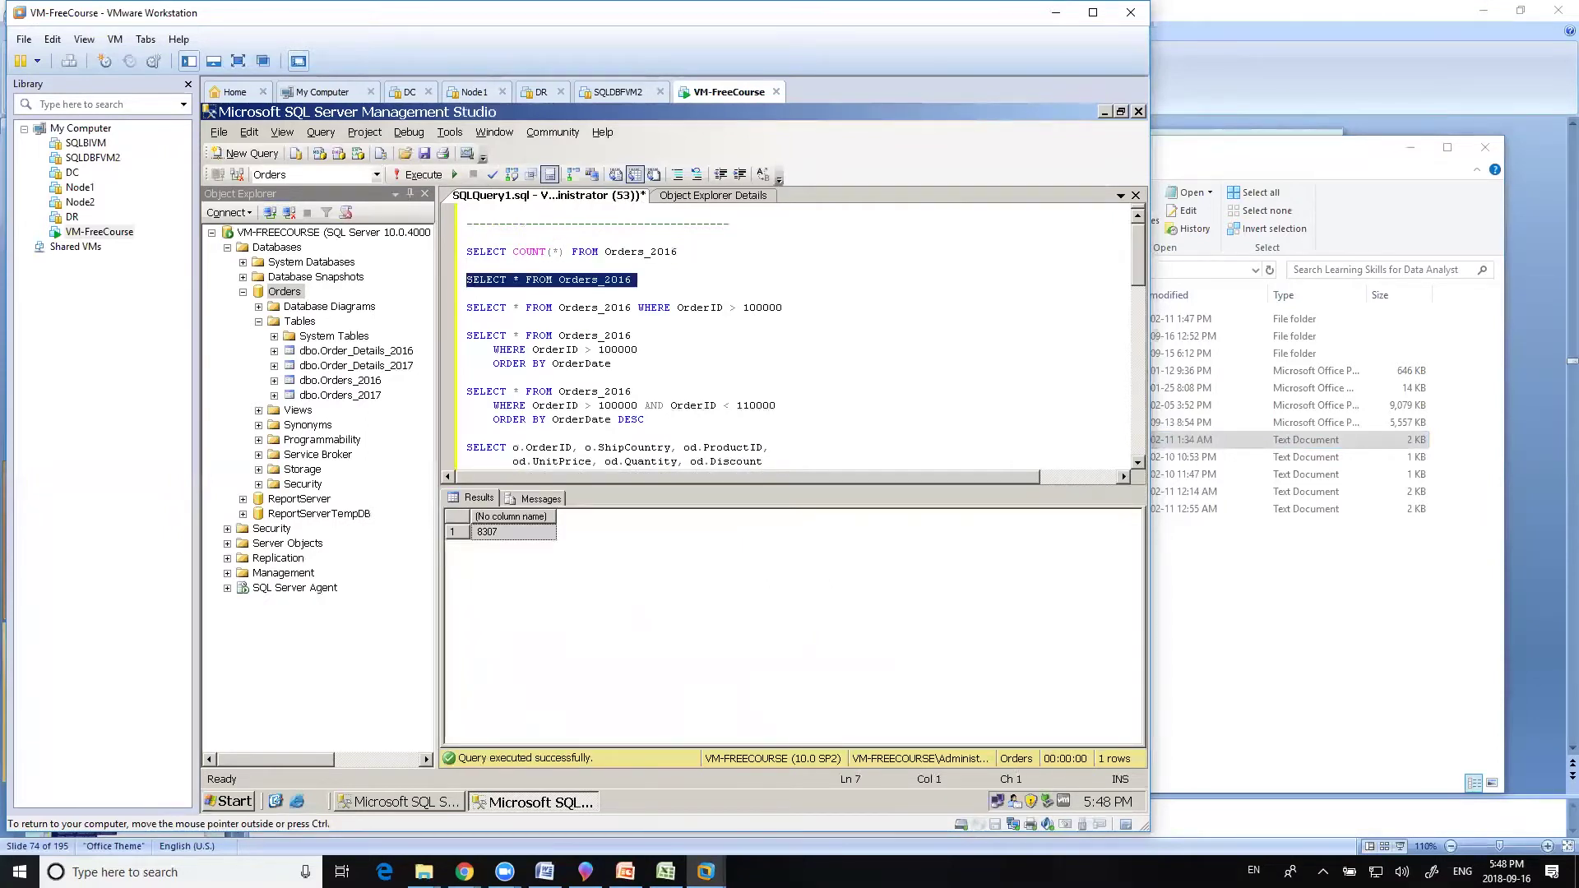
key(F5)
click(612, 363)
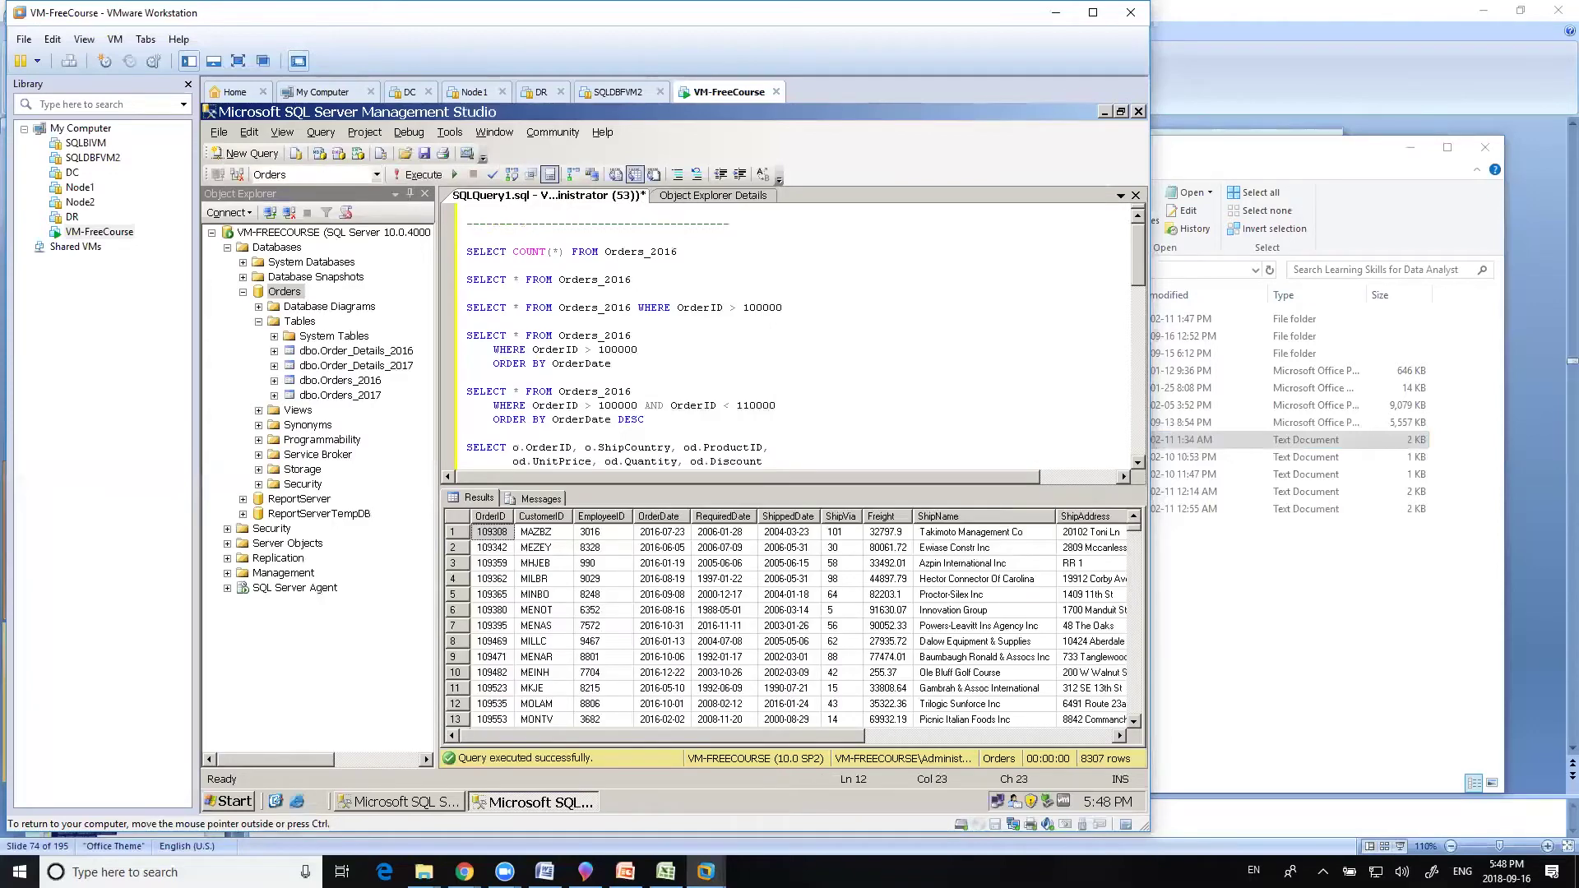
Step: Run SELECT COUNT(*) FROM Orders_2016 and SELECT * FROM Orders_2016 together as one selection
drag(634, 279, 449, 279)
click(677, 252)
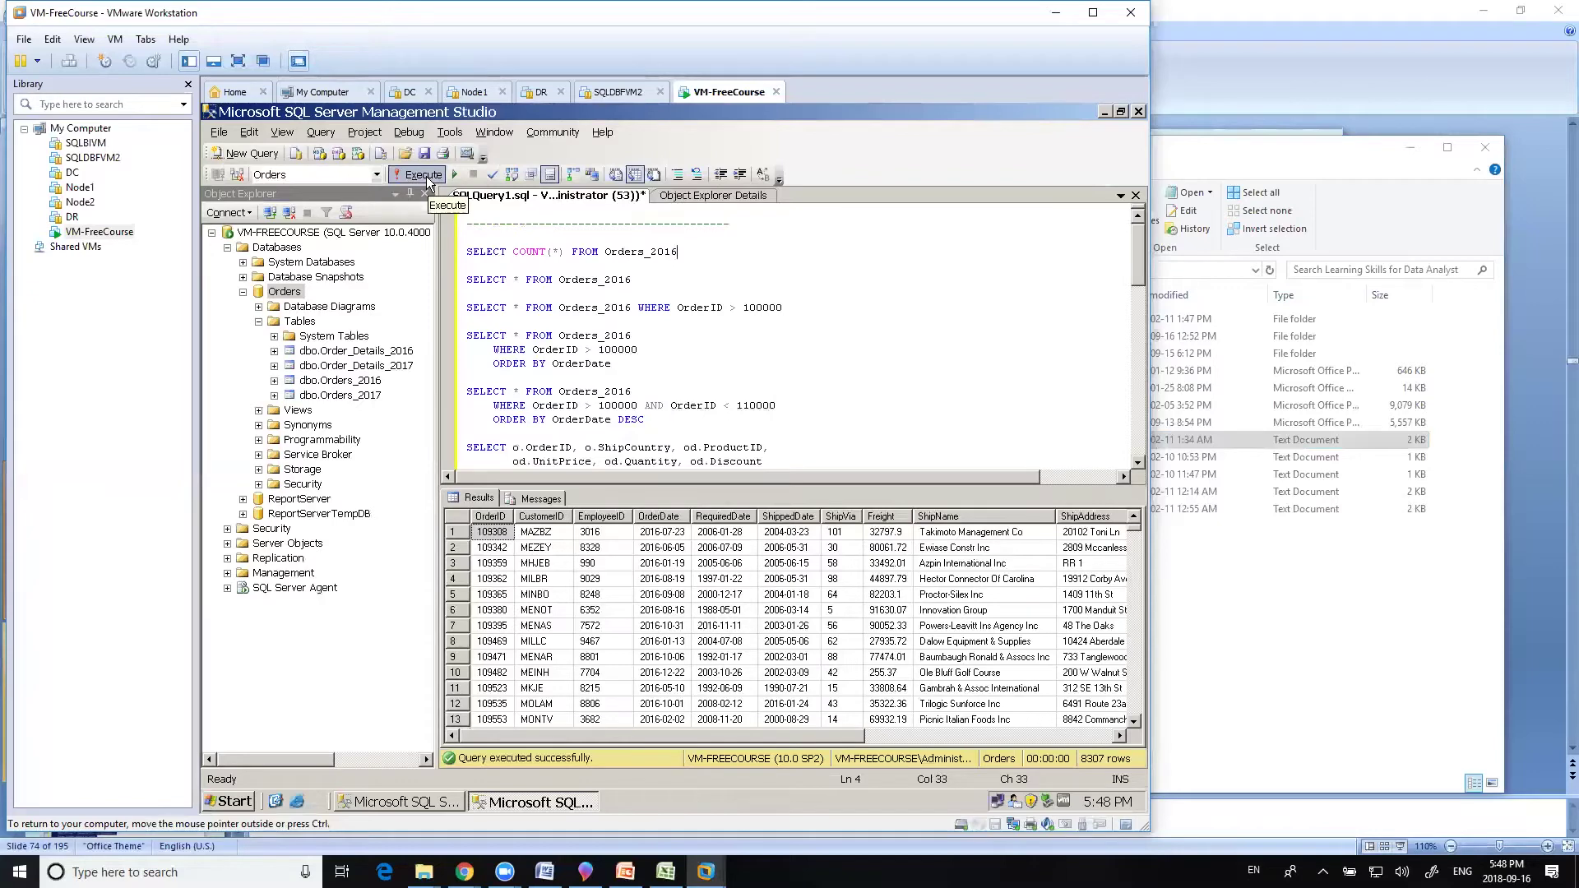
click(612, 363)
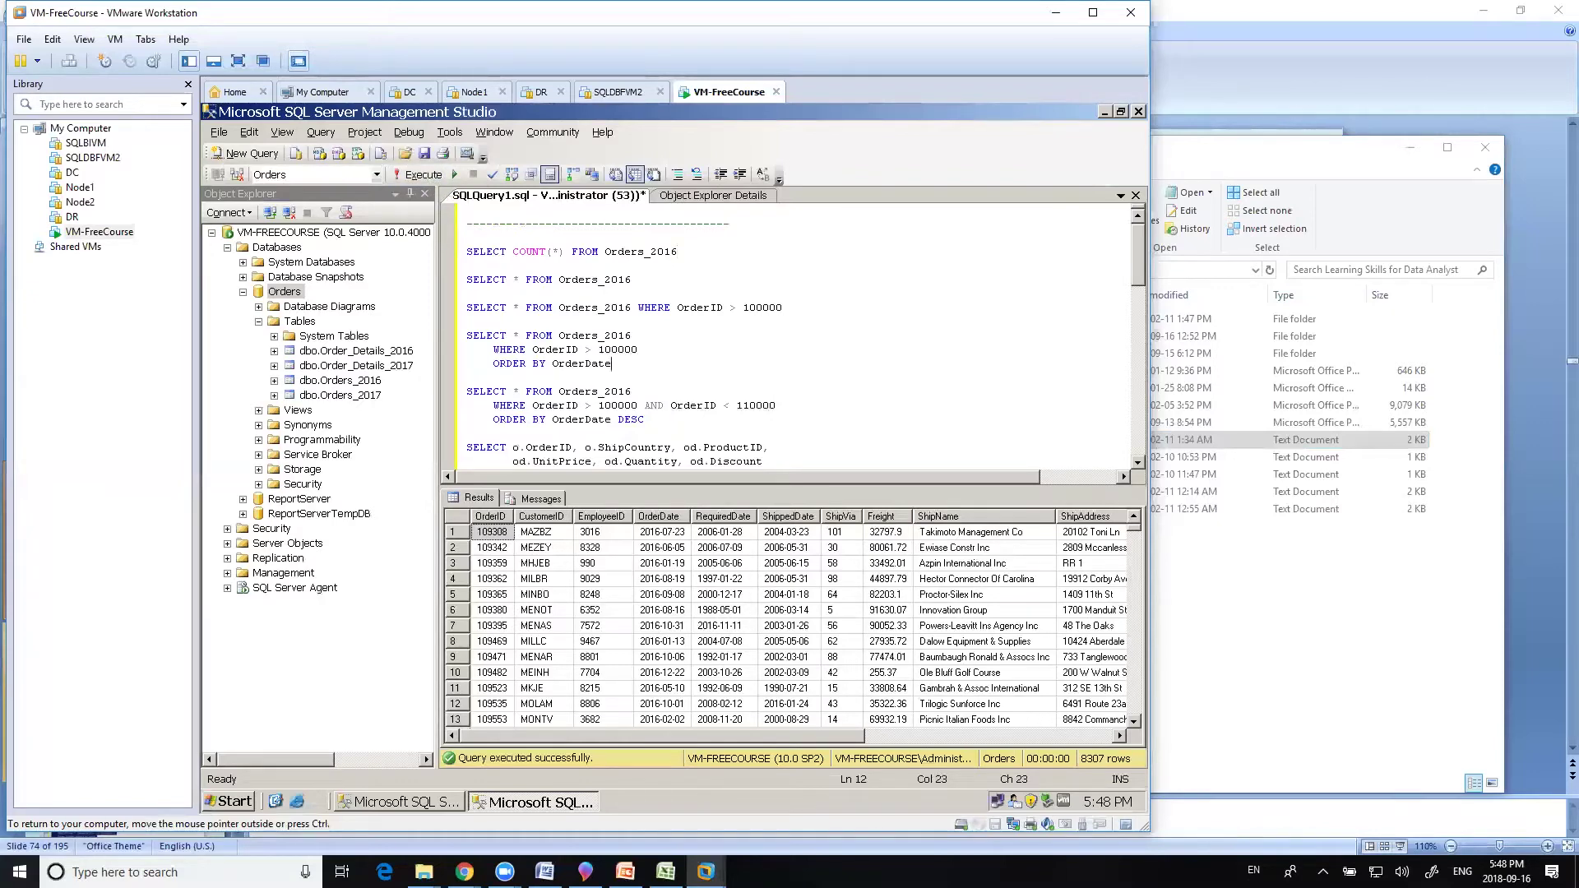
key(shift+Home)
key(shift+Up)
key(shift+Up)
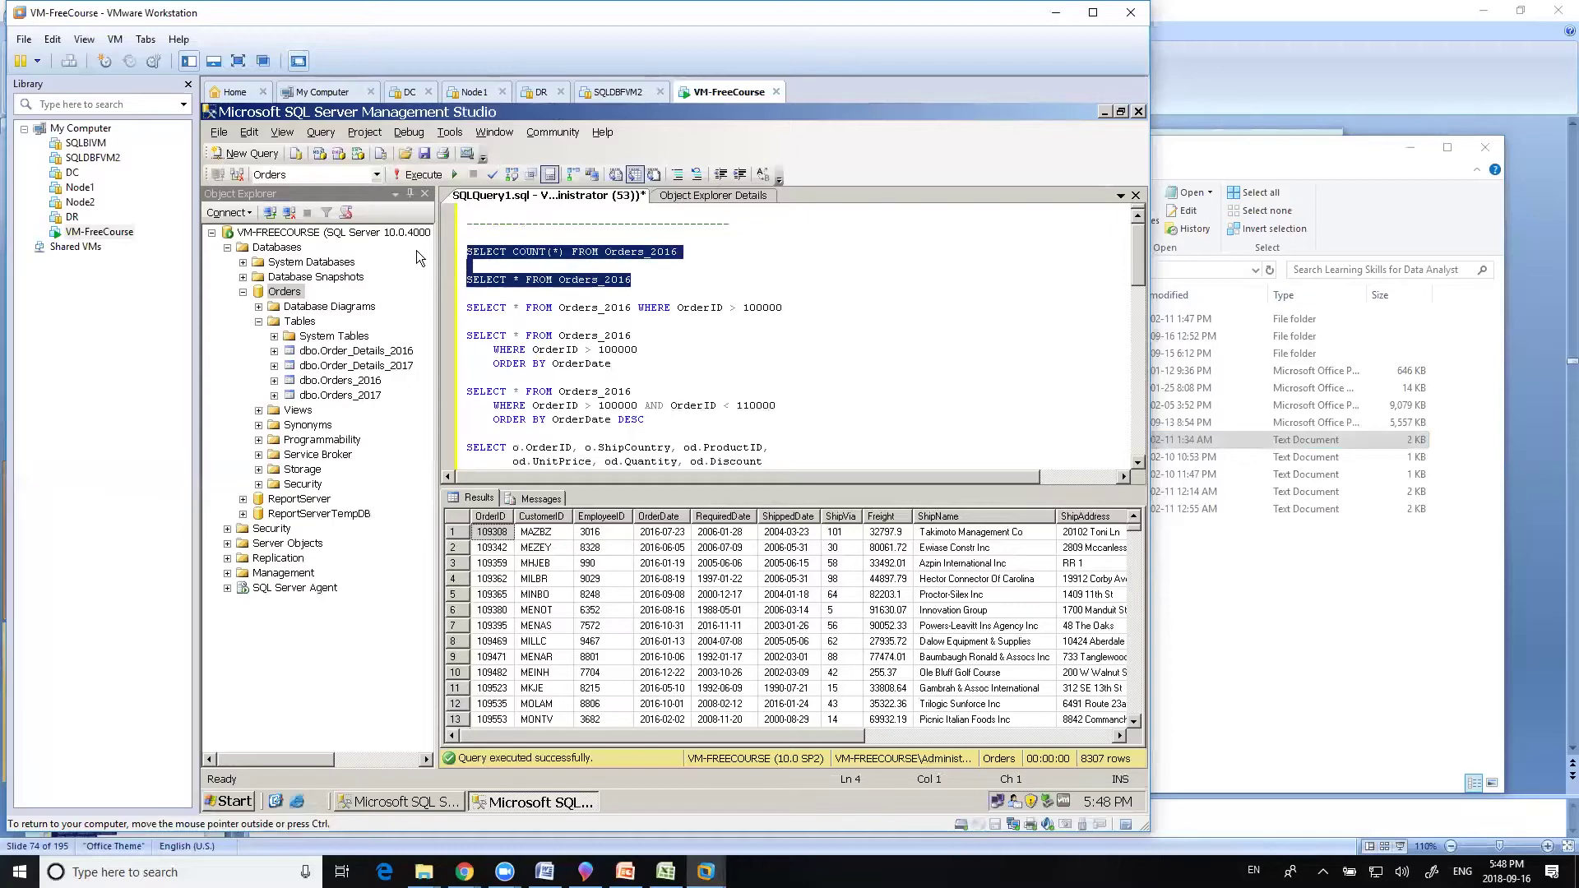
key(F5)
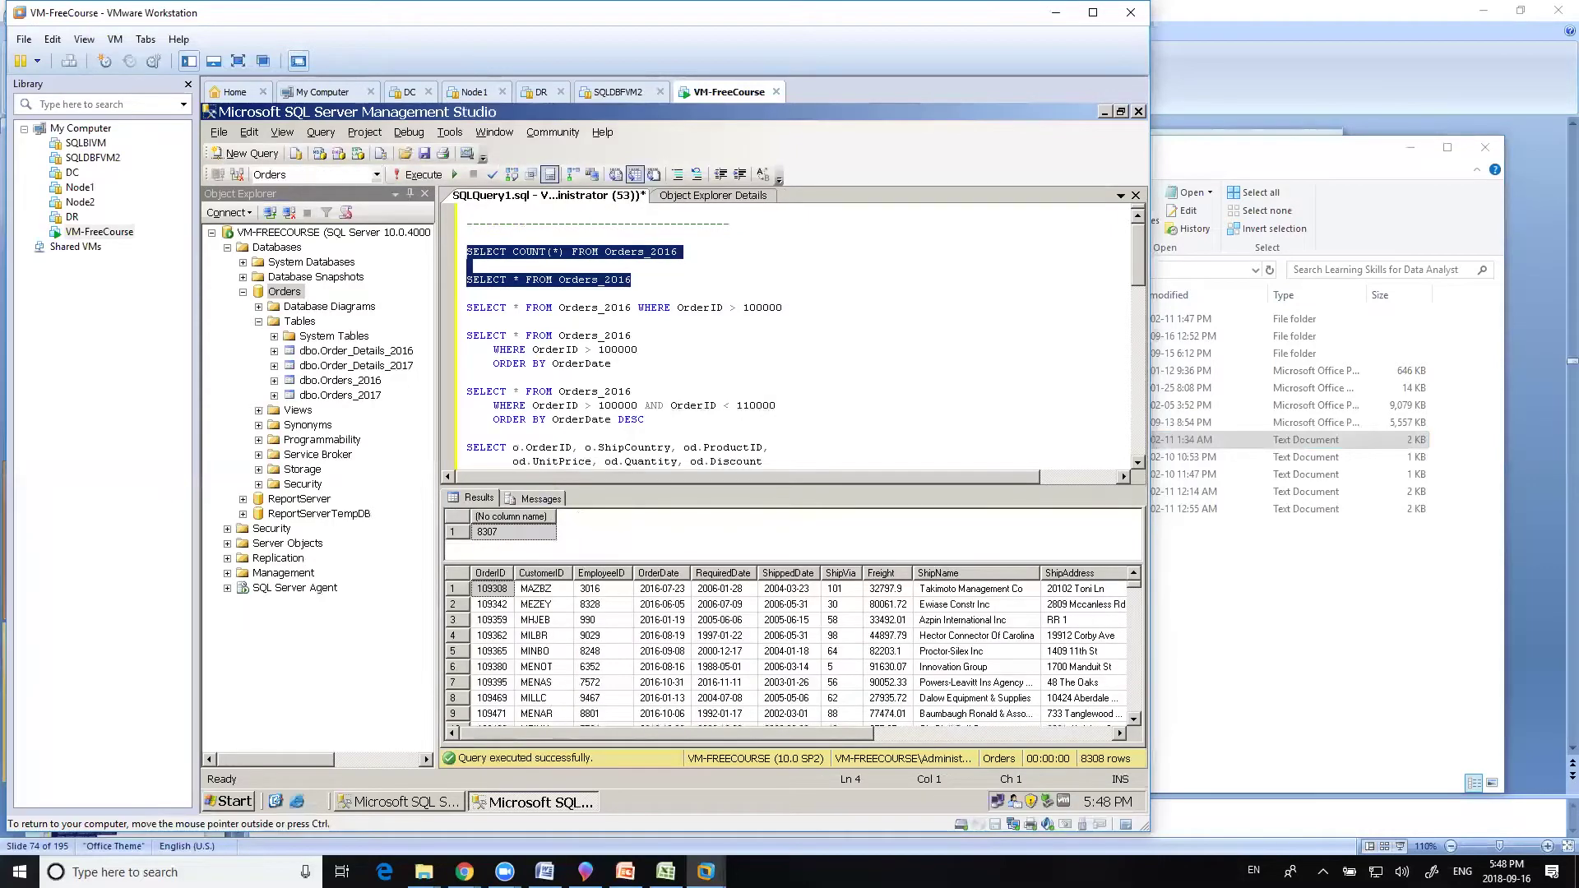
Step: Run the unfiltered SELECT * FROM Orders_2016 together with the single-line query filtered by WHERE OrderID > 100000
drag(684, 253, 468, 238)
drag(631, 280, 437, 278)
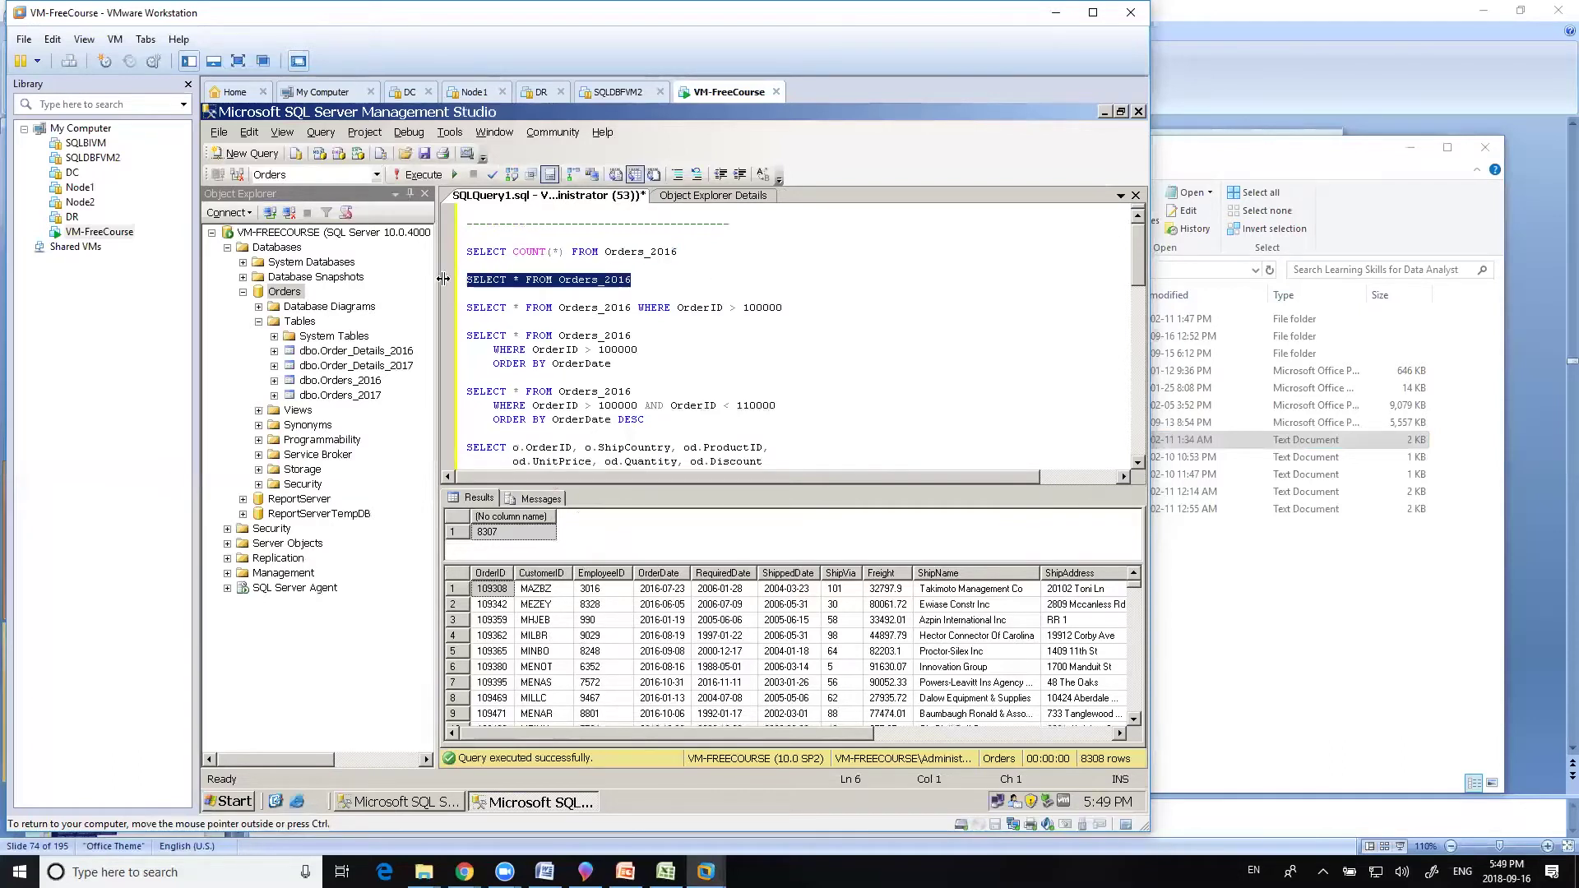
click(468, 322)
key(ctrl+shift+Left)
key(ctrl+shift+Left)
key(ctrl+shift+Left)
key(ctrl+shift+Left)
key(ctrl+shift+Left)
key(ctrl+shift+Left)
key(ctrl+shift+Left)
key(ctrl+shift+Left)
key(ctrl+shift+Left)
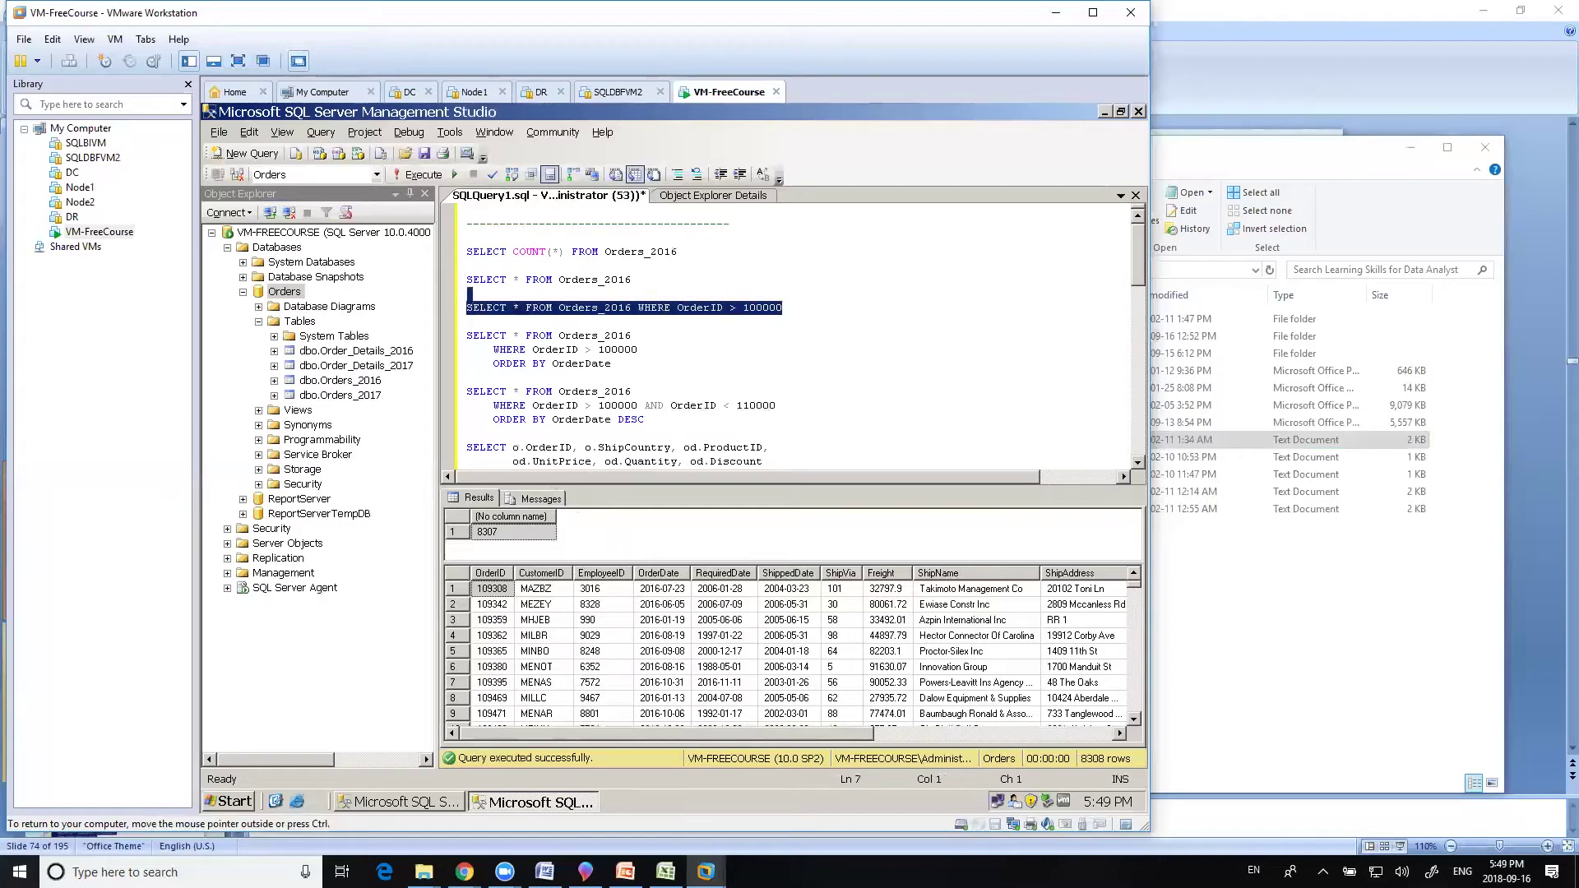
key(shift+Up)
key(F5)
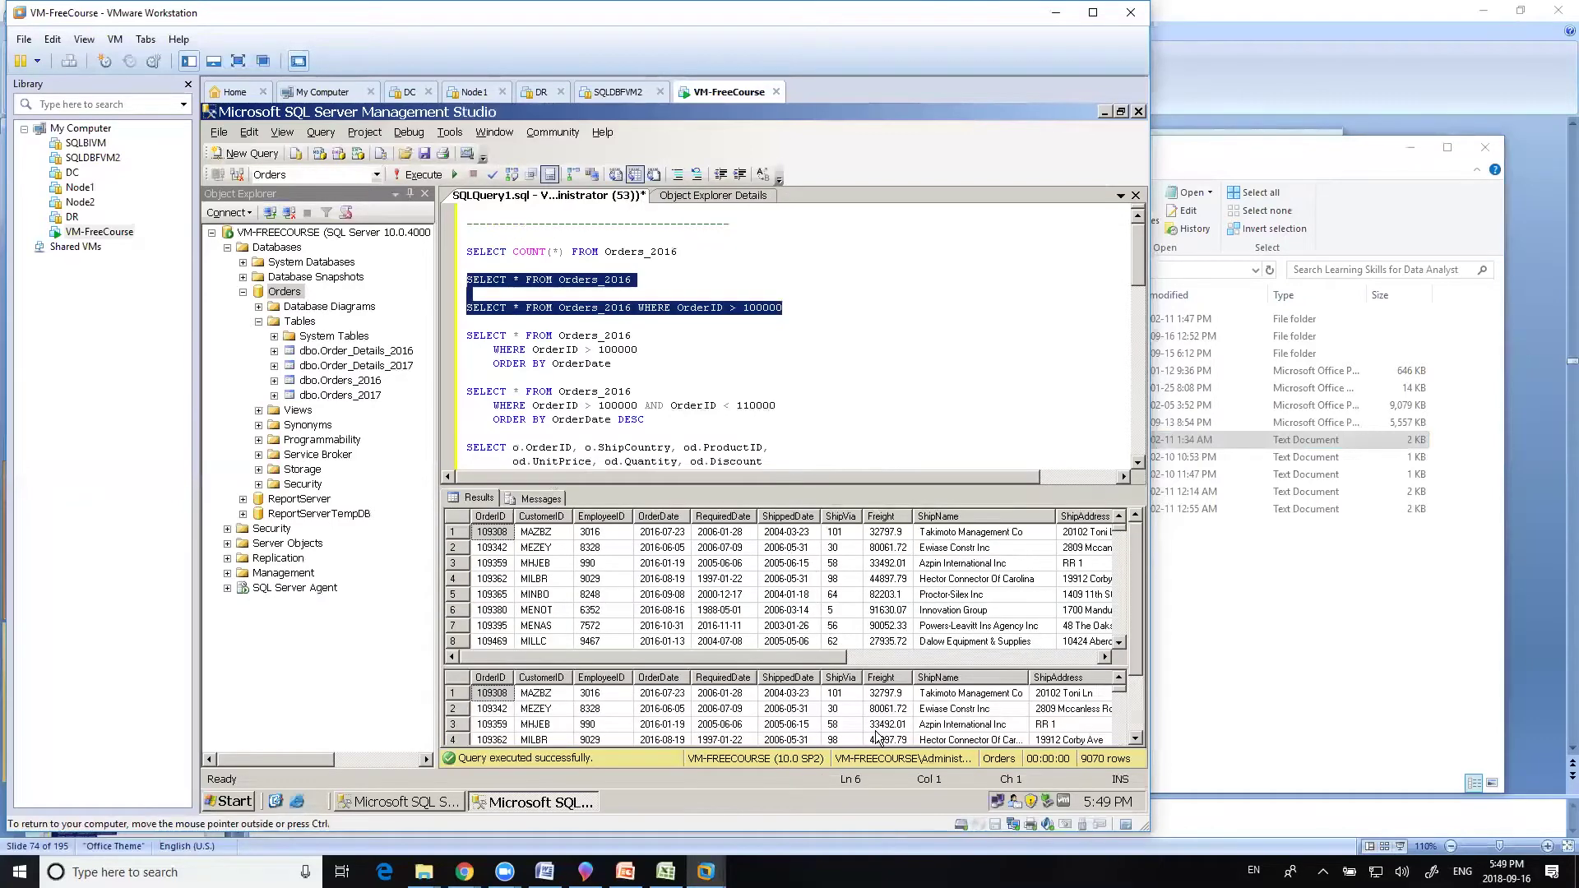
Step: Run the first four queries, down to the first ORDER BY OrderDate, as one batch and review their result grids
click(645, 420)
drag(612, 364, 458, 255)
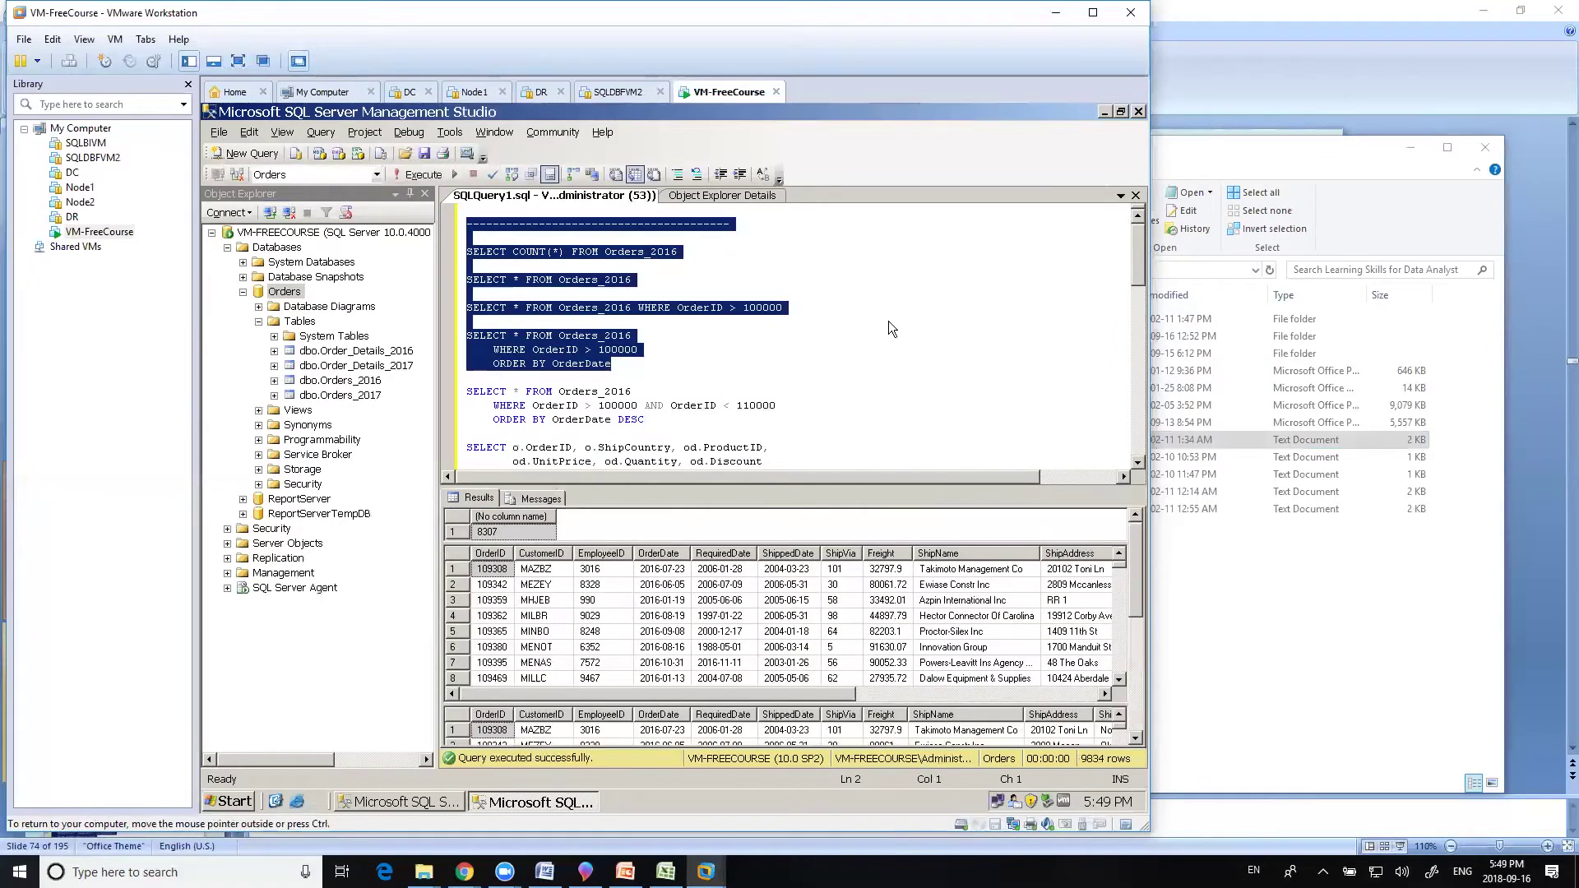
click(1134, 688)
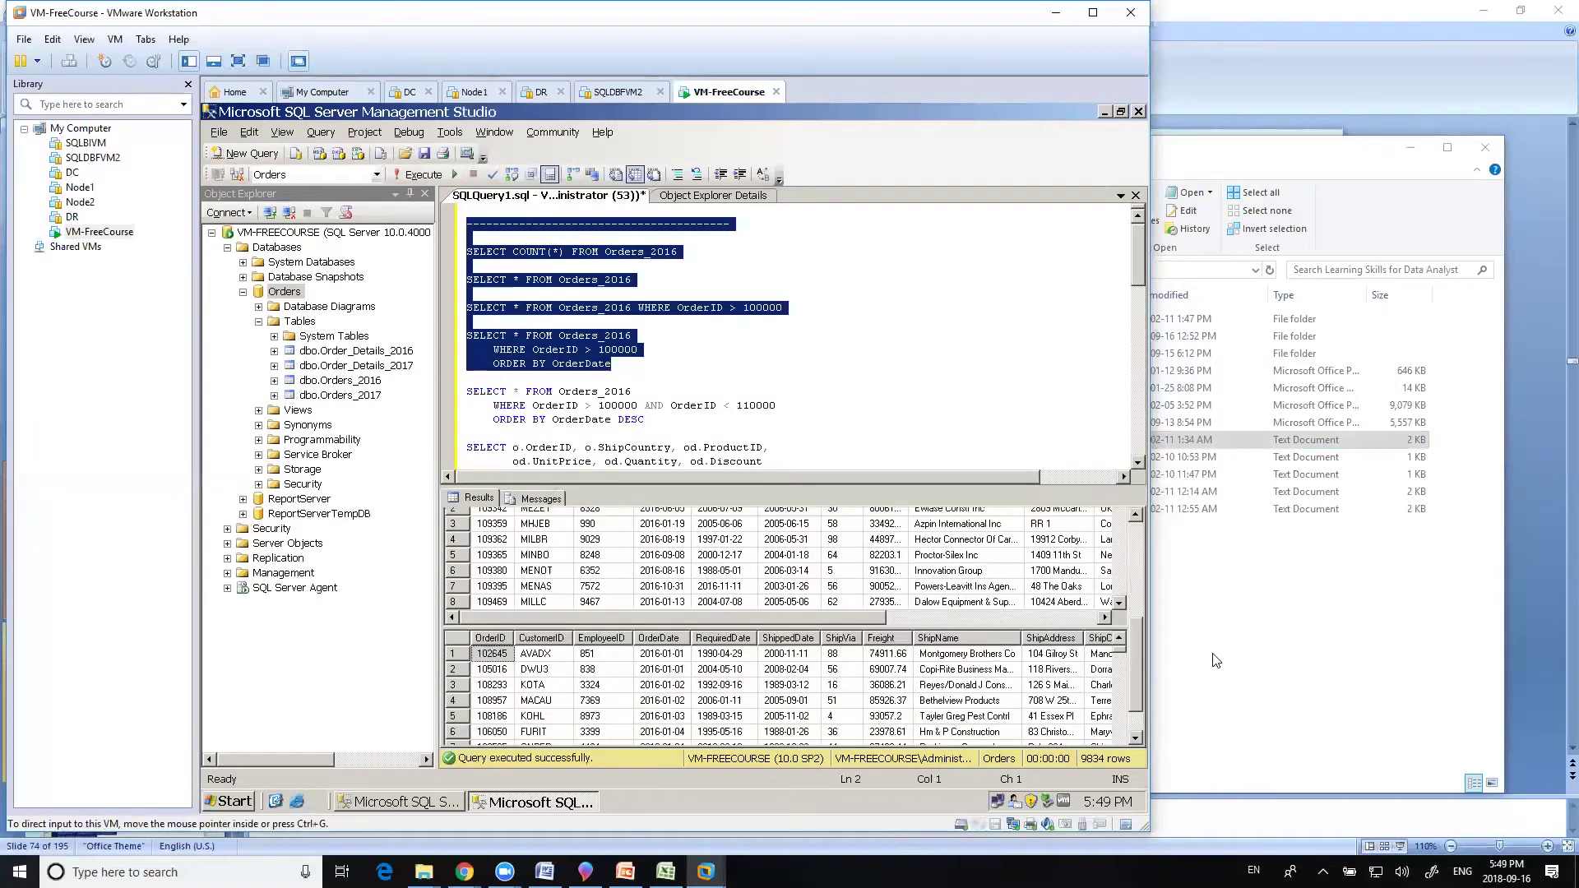
scroll(1137, 658, down, 1)
click(867, 670)
click(802, 544)
scroll(1135, 557, up, 1)
click(794, 613)
click(515, 534)
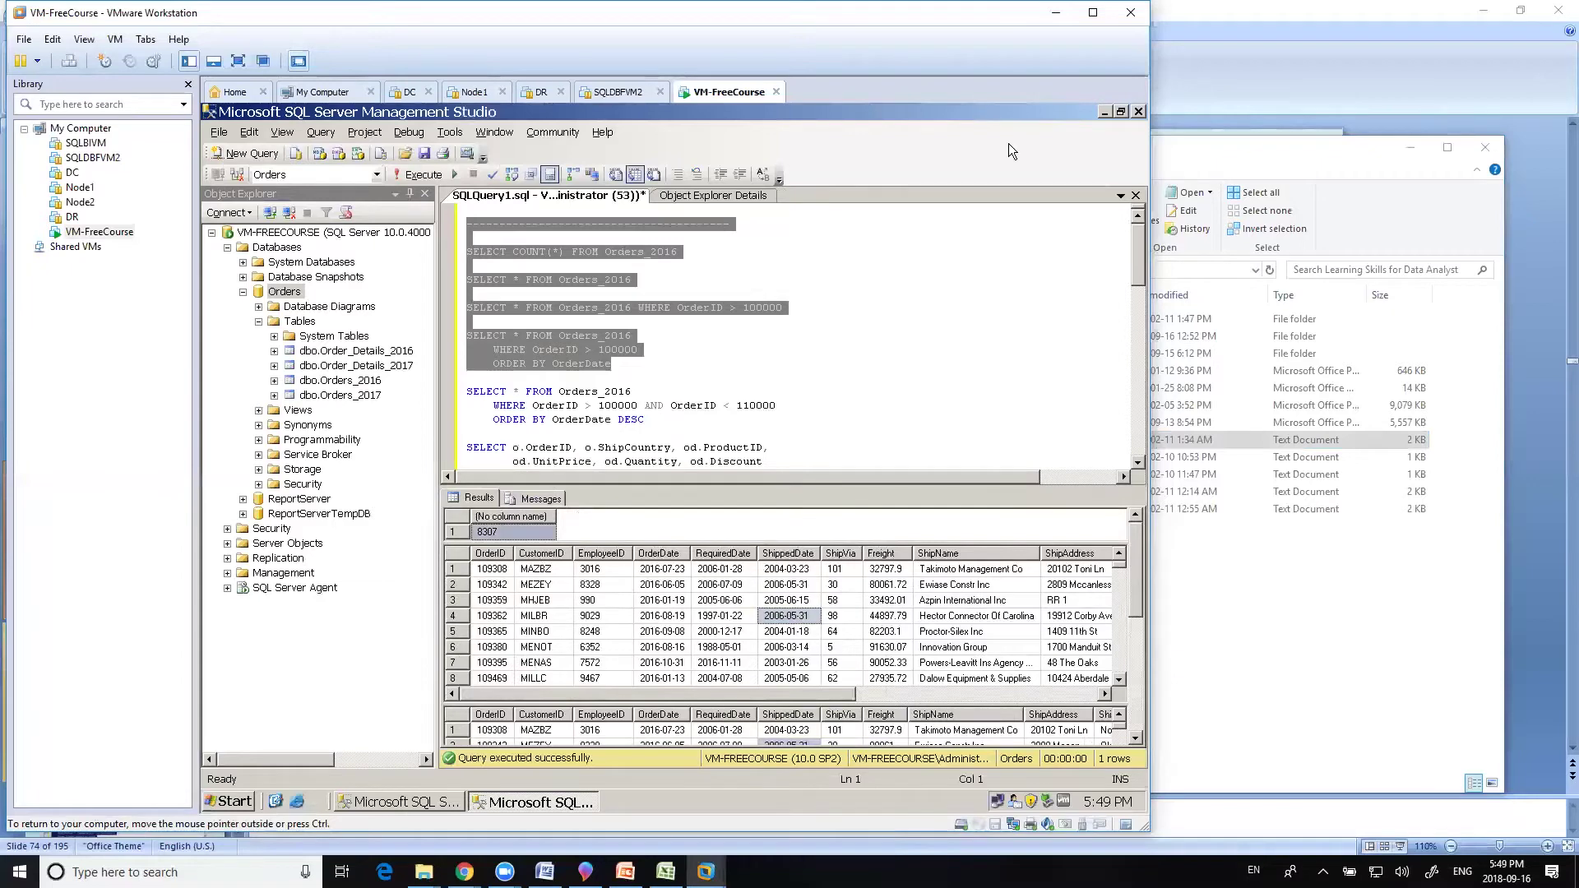
Step: Run the entire script with no text selected and look through its result grids
click(790, 362)
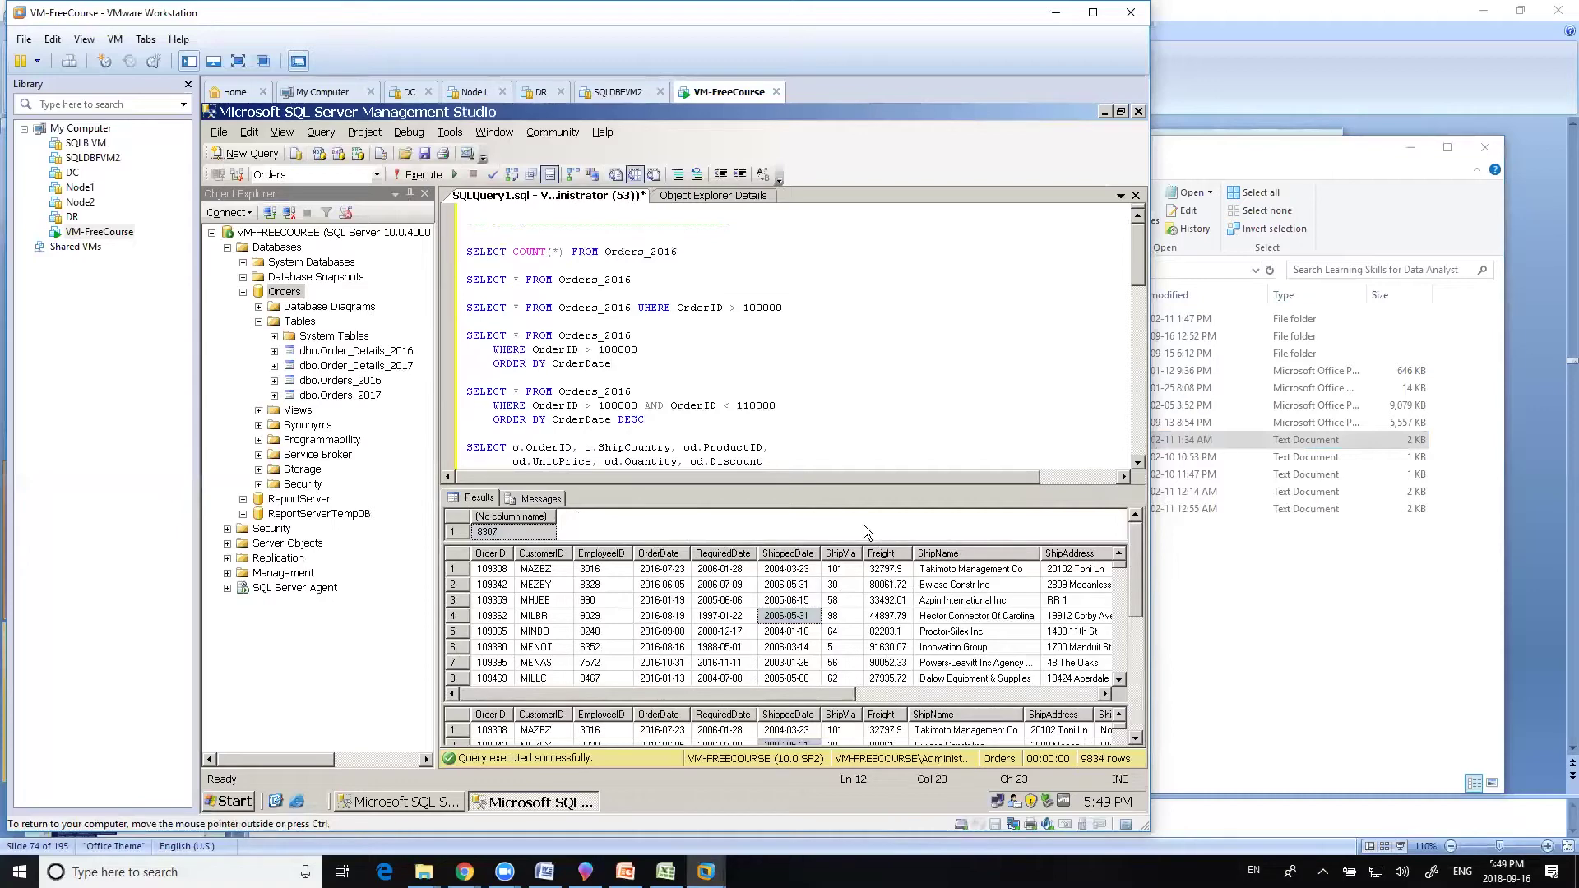
click(466, 377)
click(632, 335)
key(Up)
scroll(790, 337, down, 12)
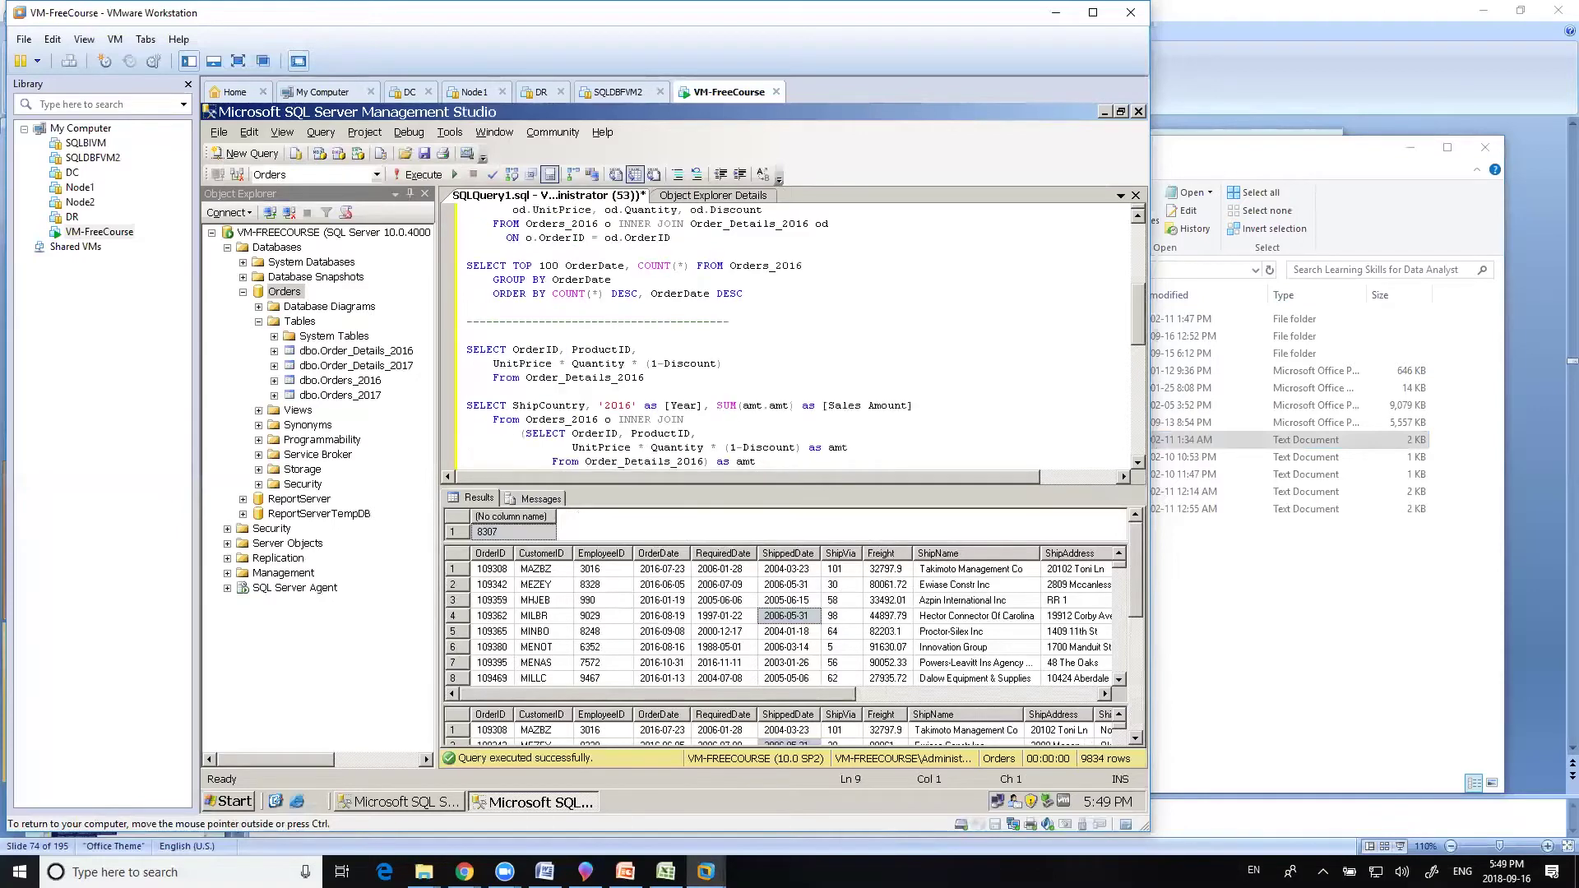
scroll(789, 337, up, 10)
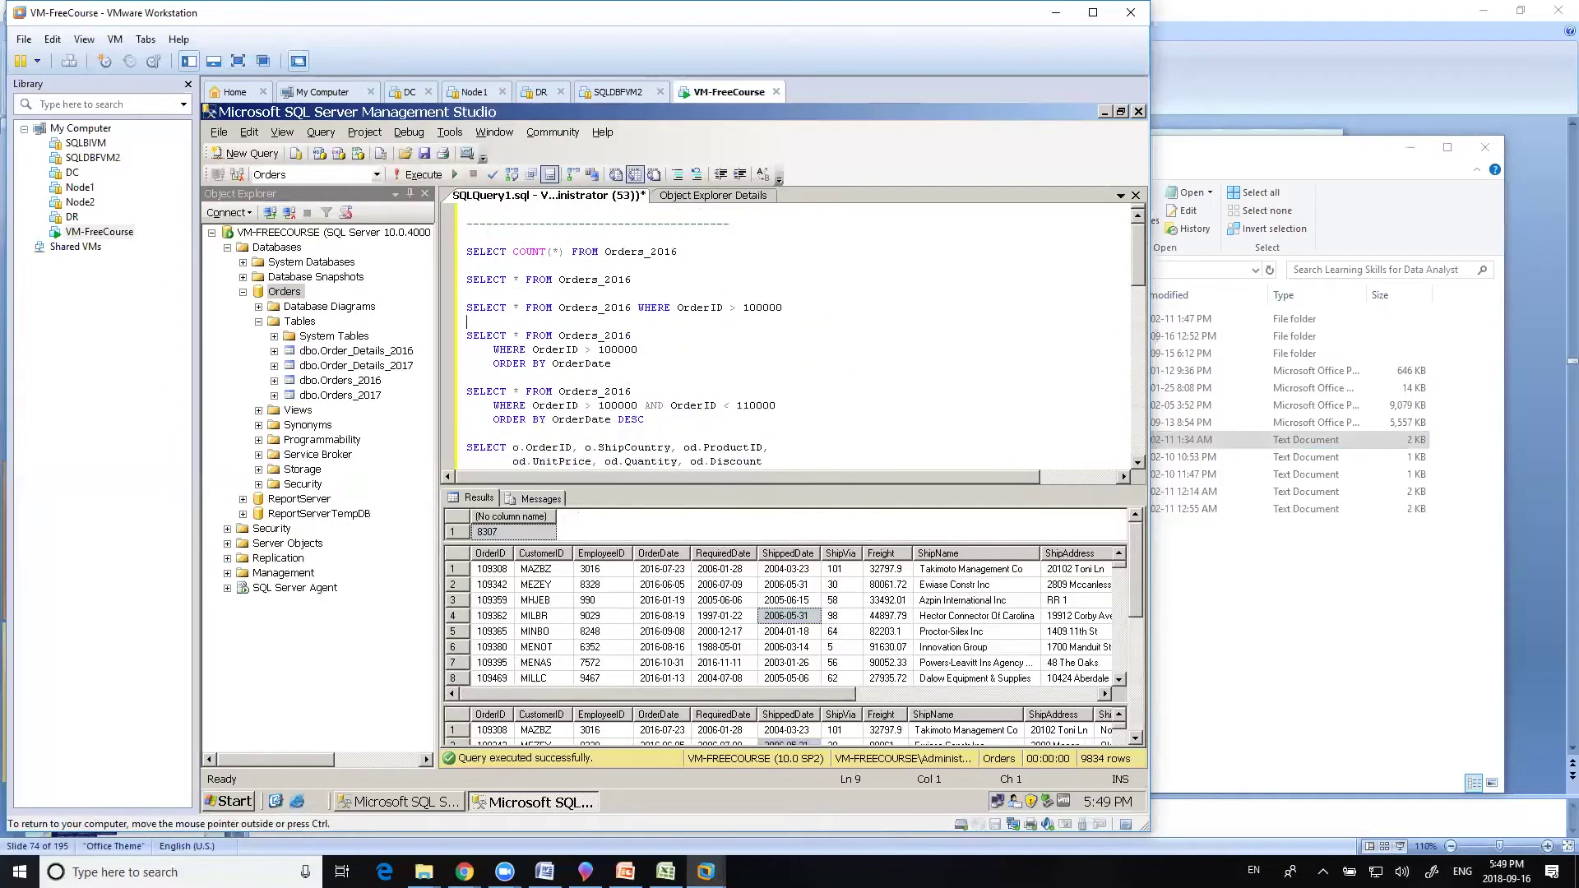
key(Down)
key(Down)
key(Down)
key(End)
key(F5)
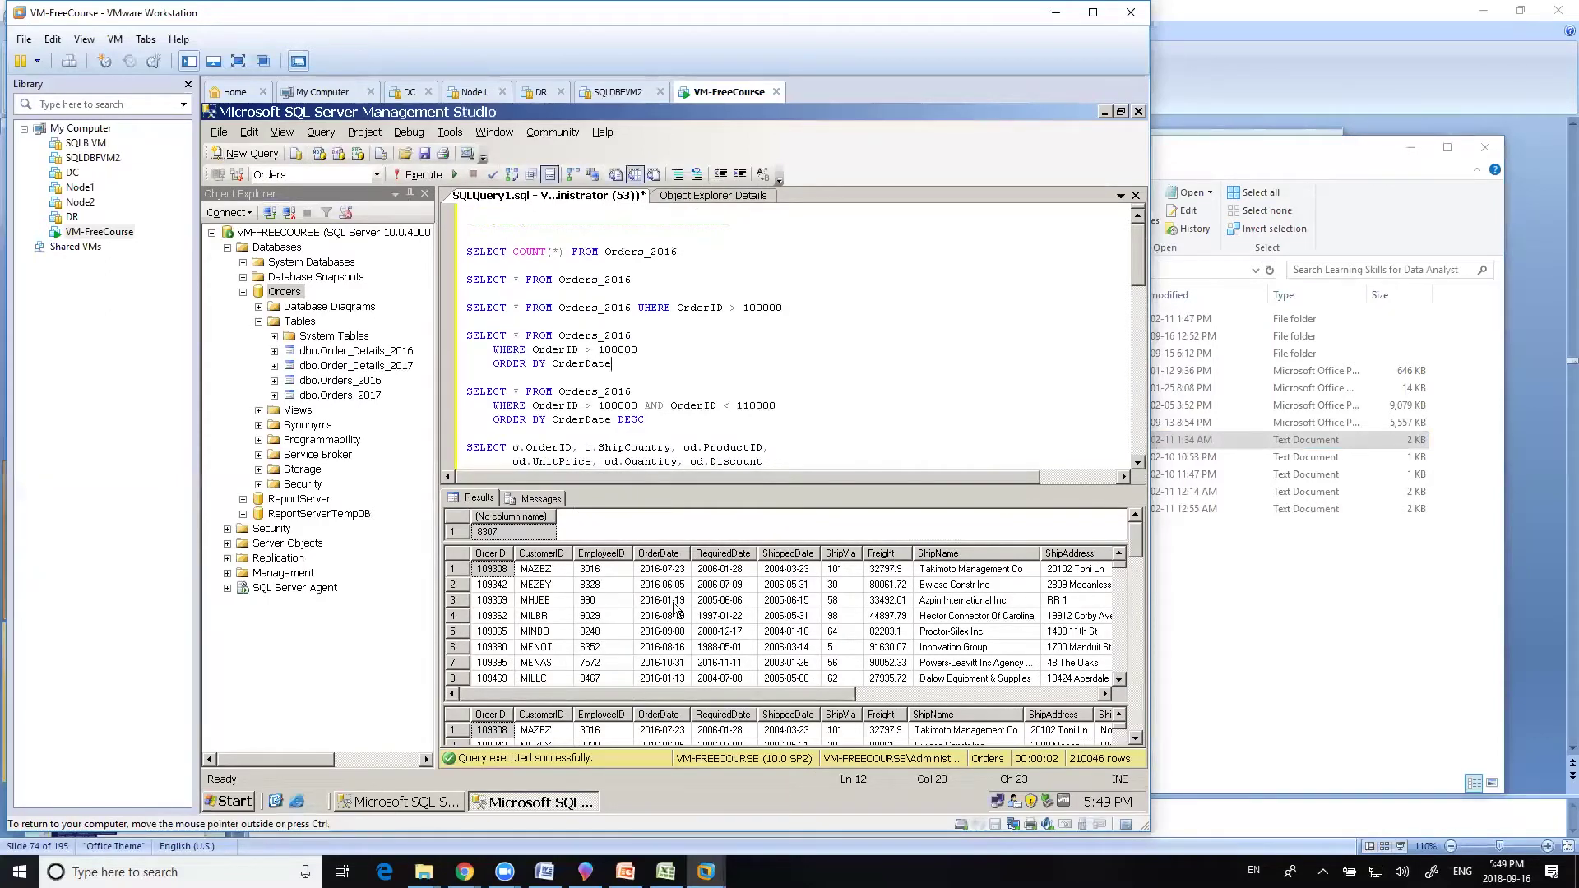
click(531, 533)
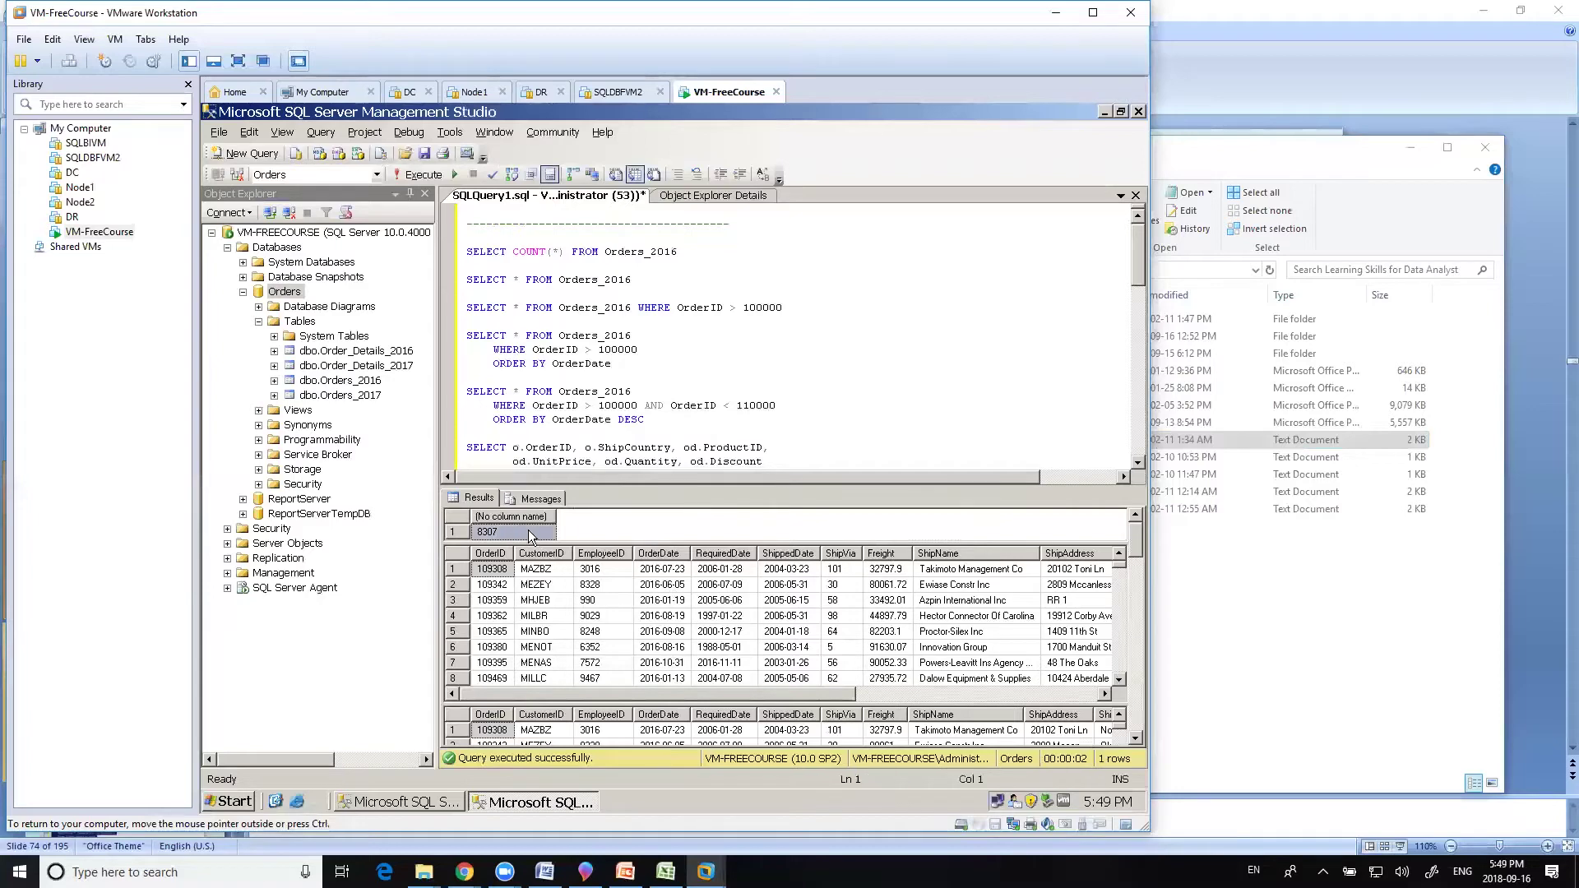
click(827, 617)
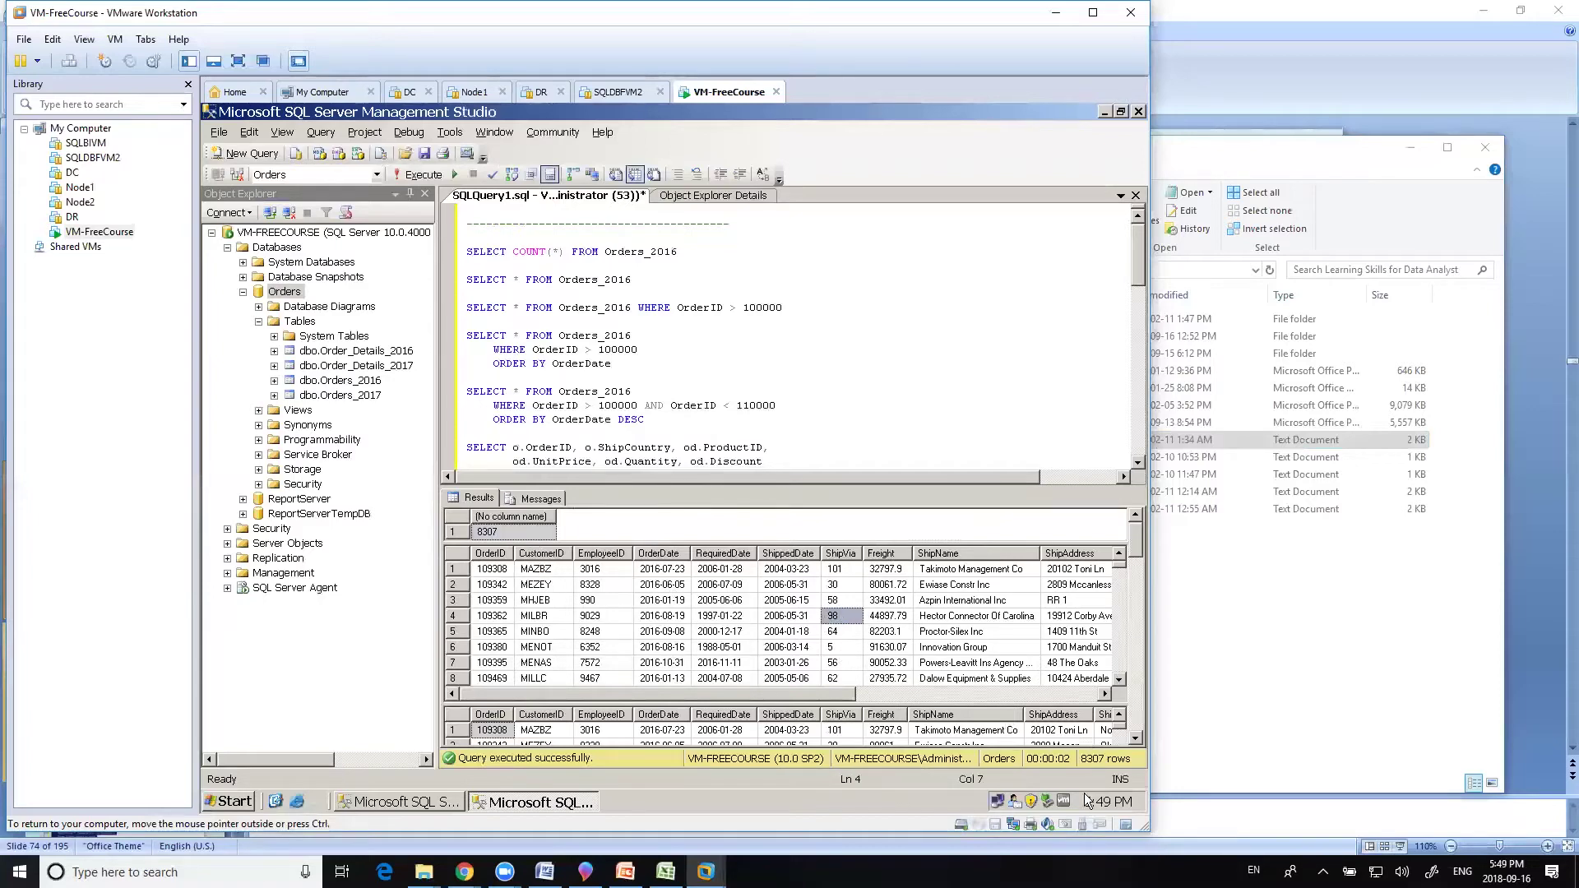
click(1134, 717)
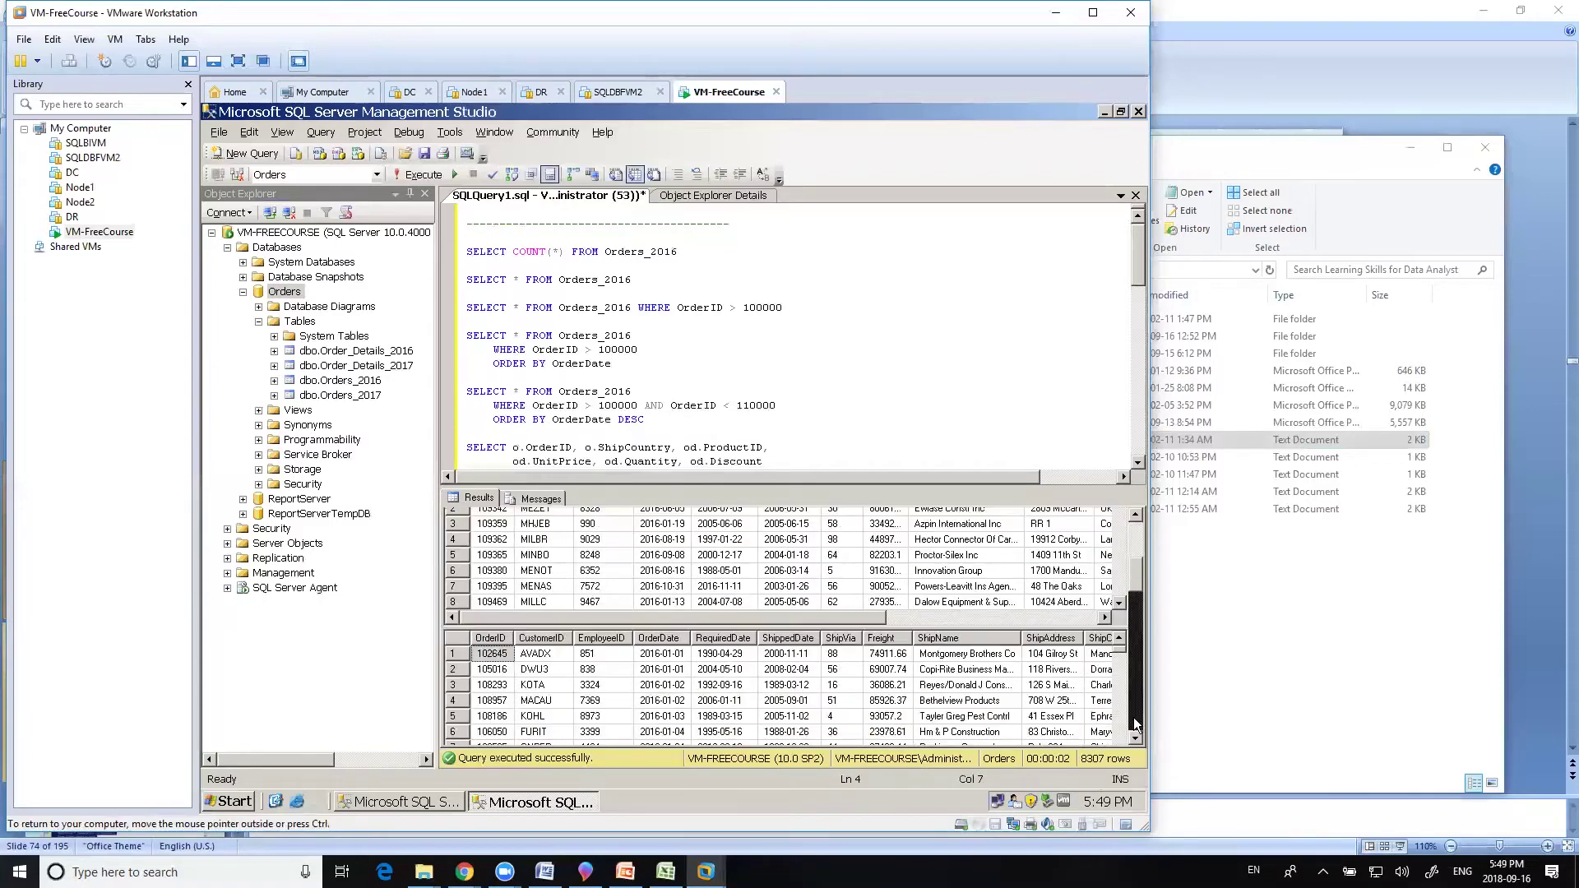
Step: Compare the result grids of the OrderID-filtered queries sorted by OrderDate, ascending and descending, with their statements in the script
drag(852, 538, 838, 550)
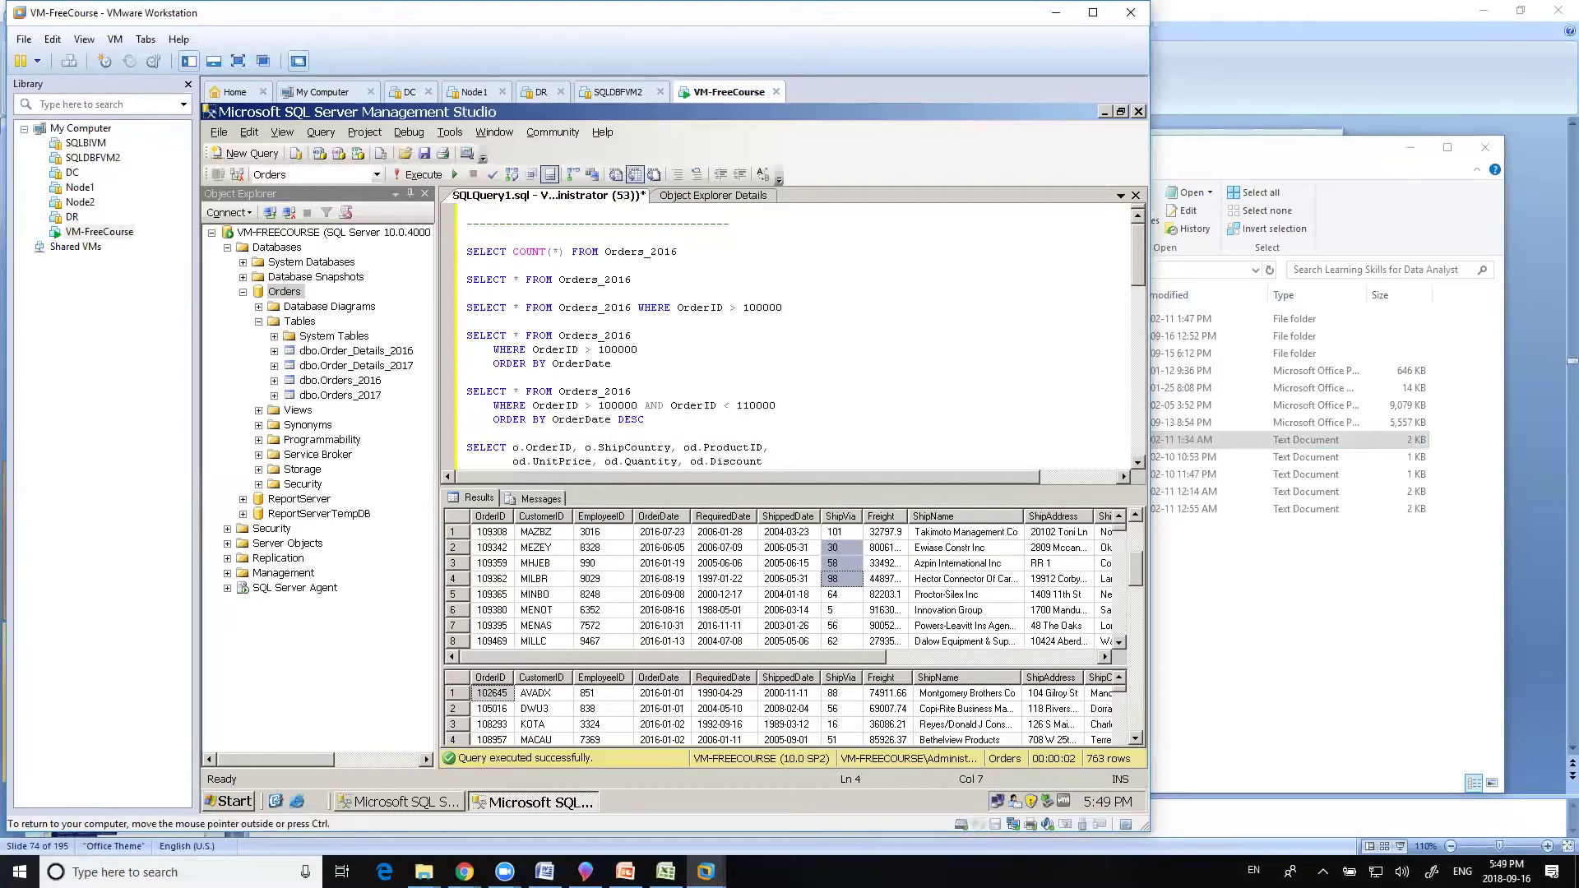
drag(990, 715, 1000, 725)
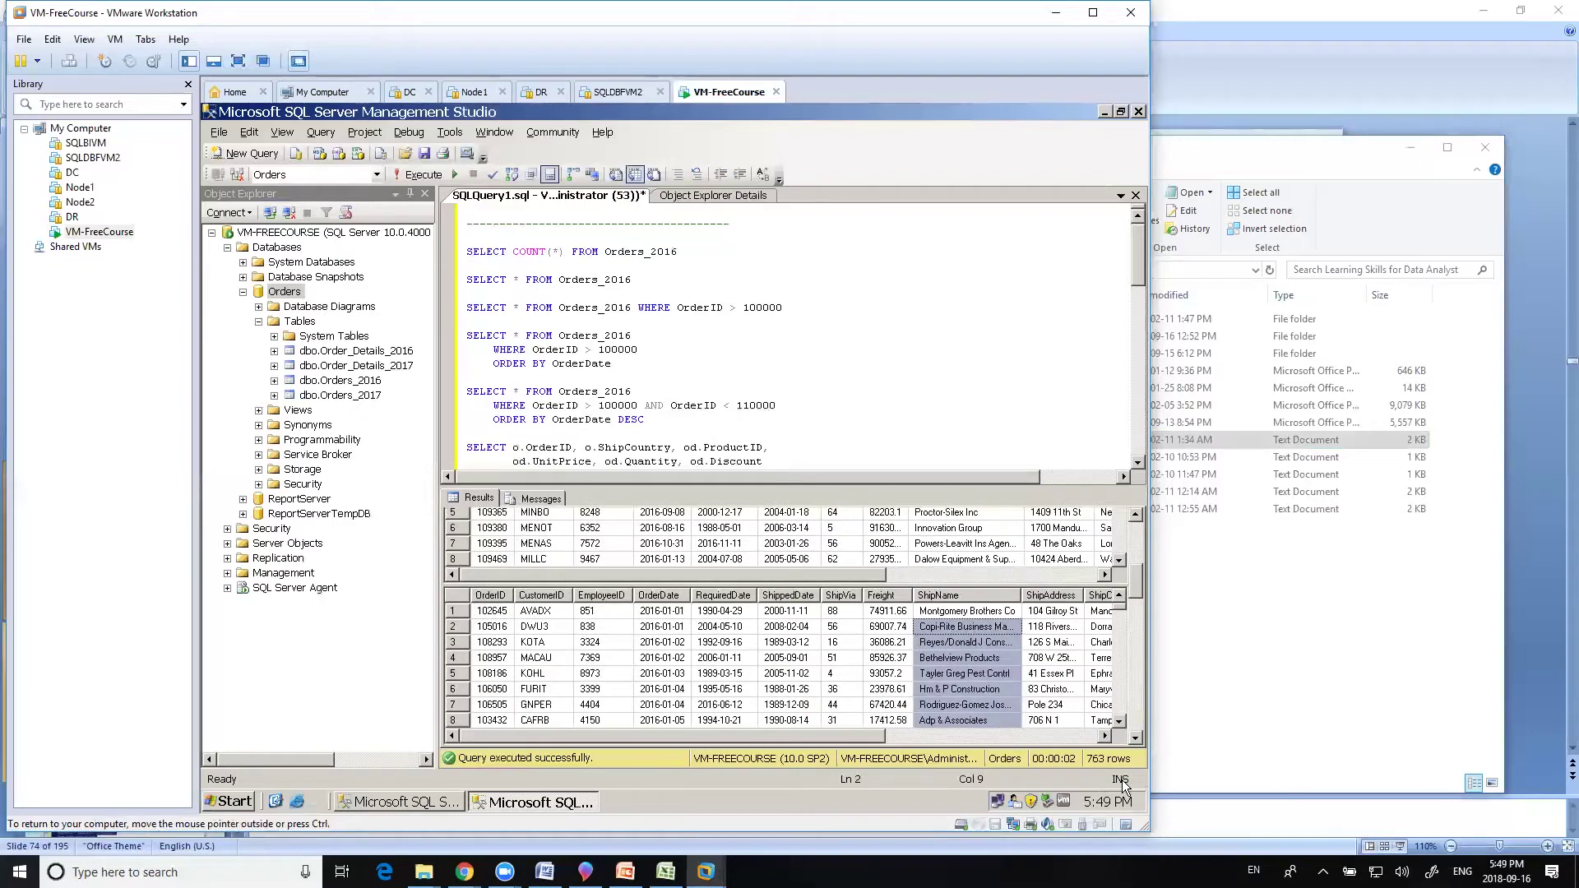
click(1075, 704)
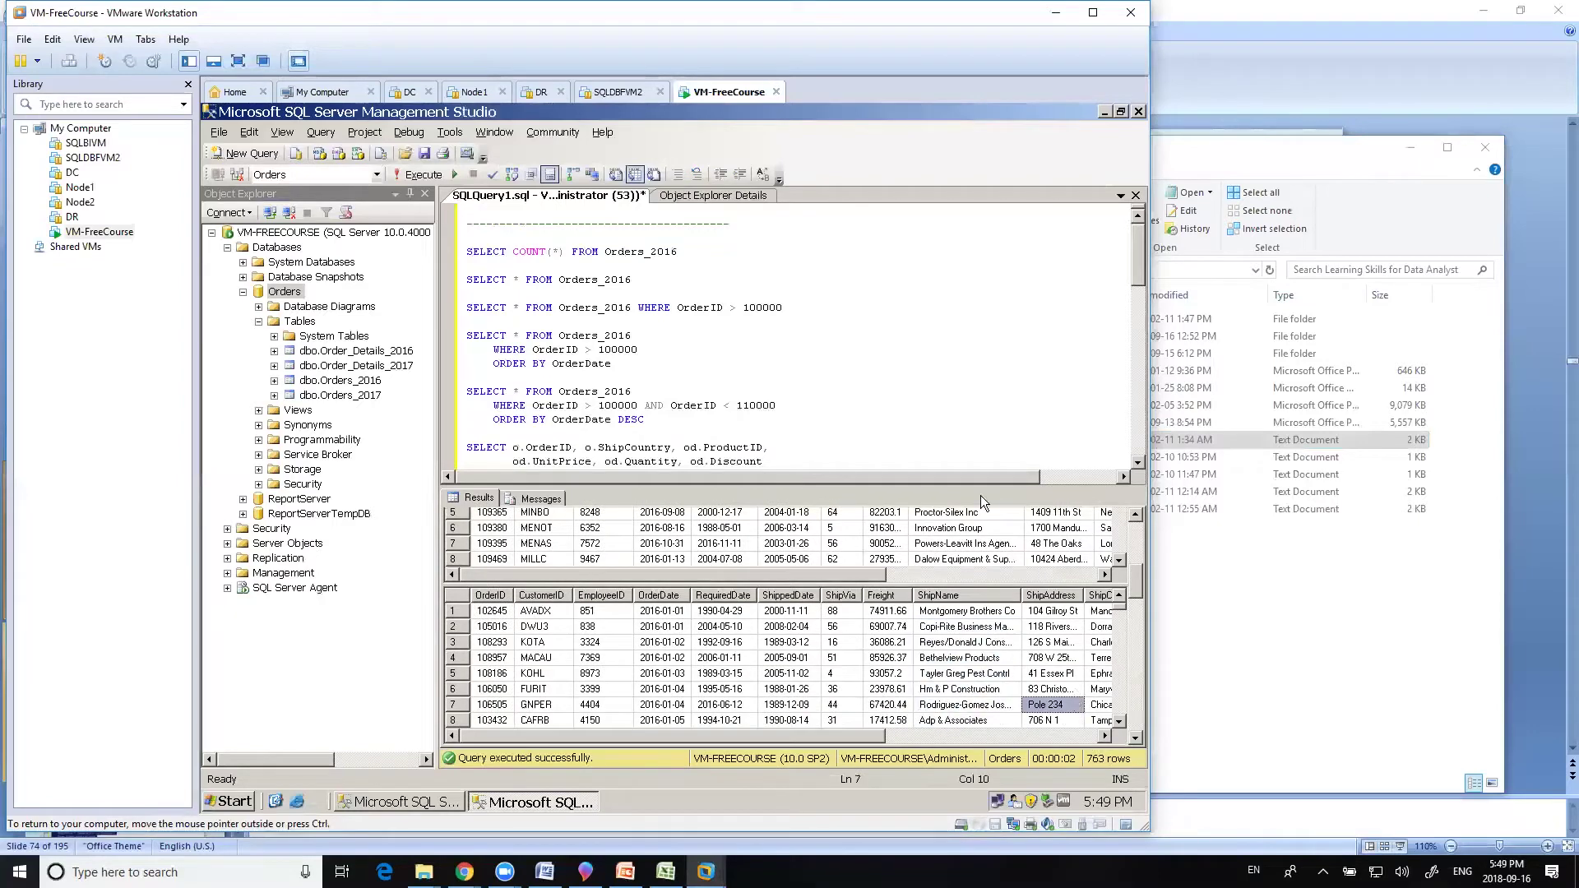
click(611, 364)
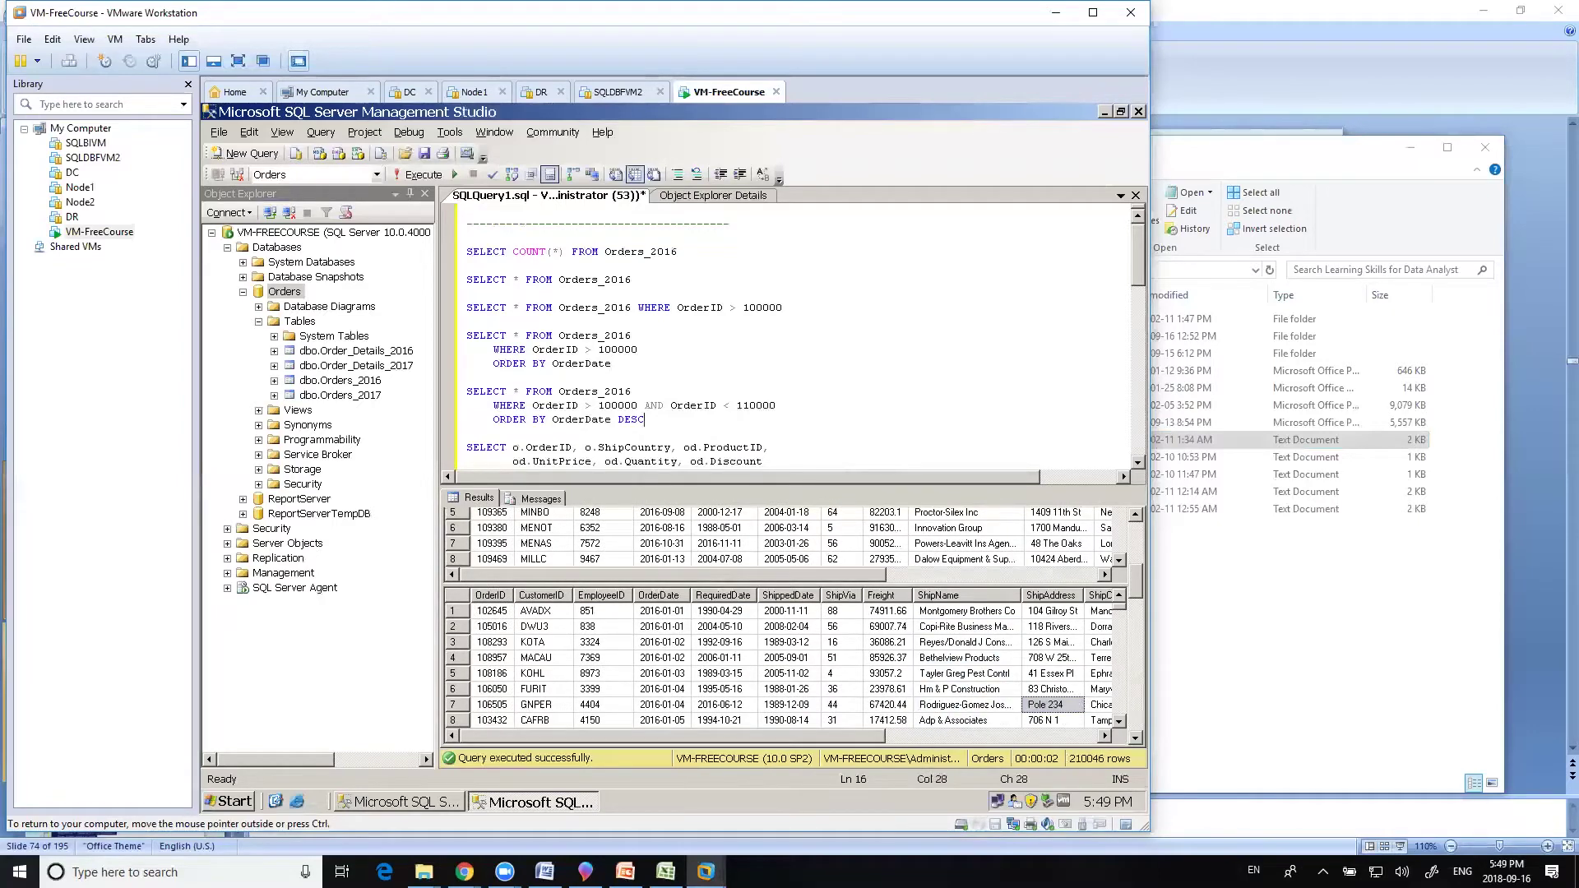
click(1137, 705)
click(788, 580)
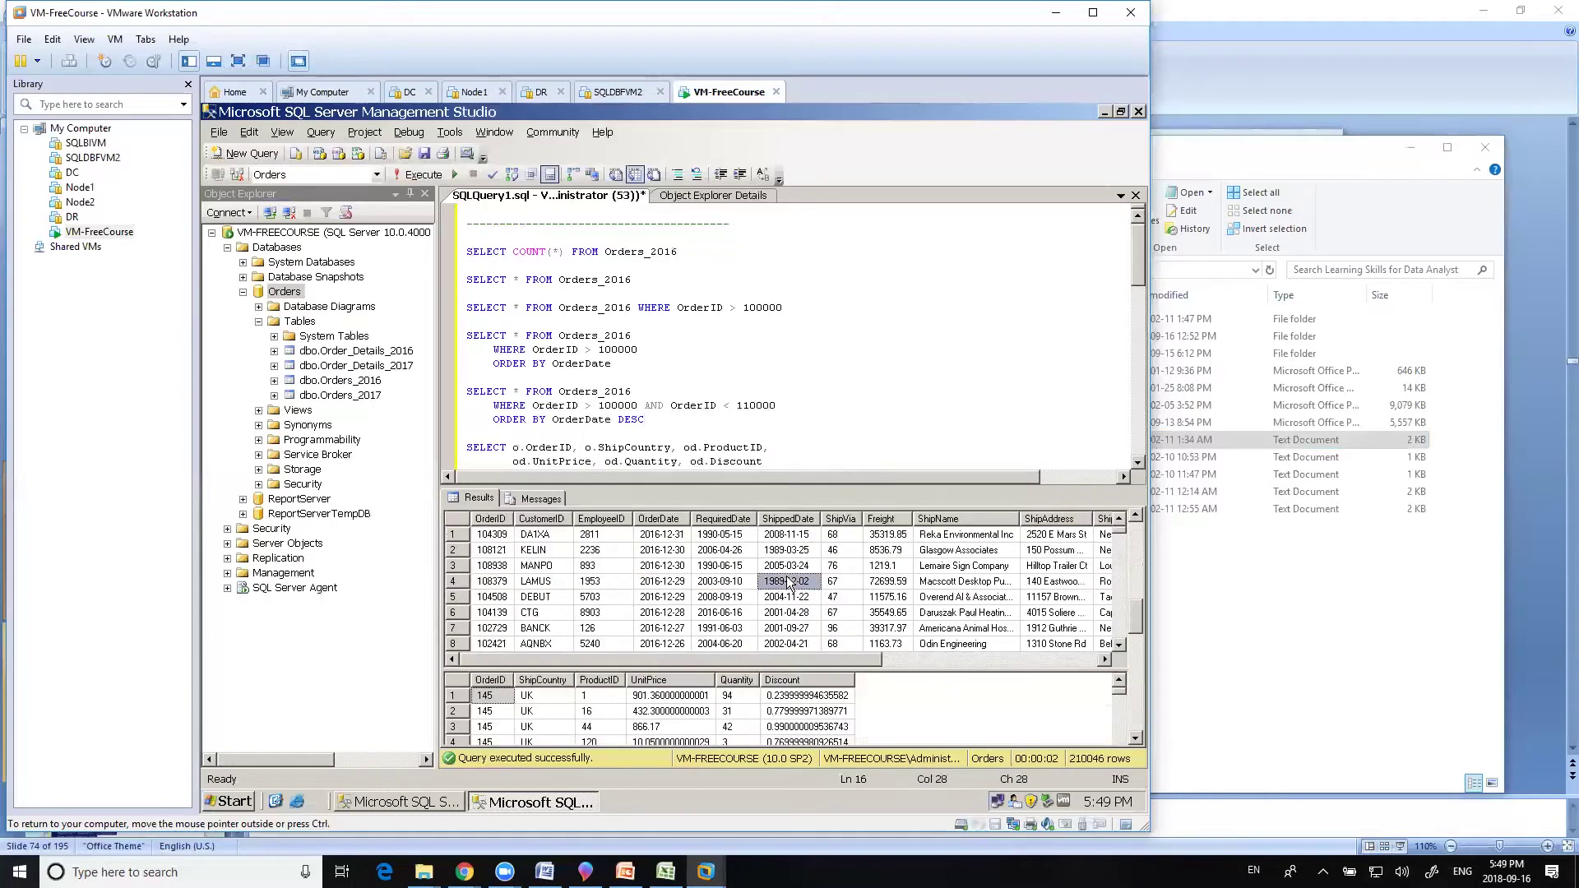
click(467, 378)
drag(818, 714, 816, 720)
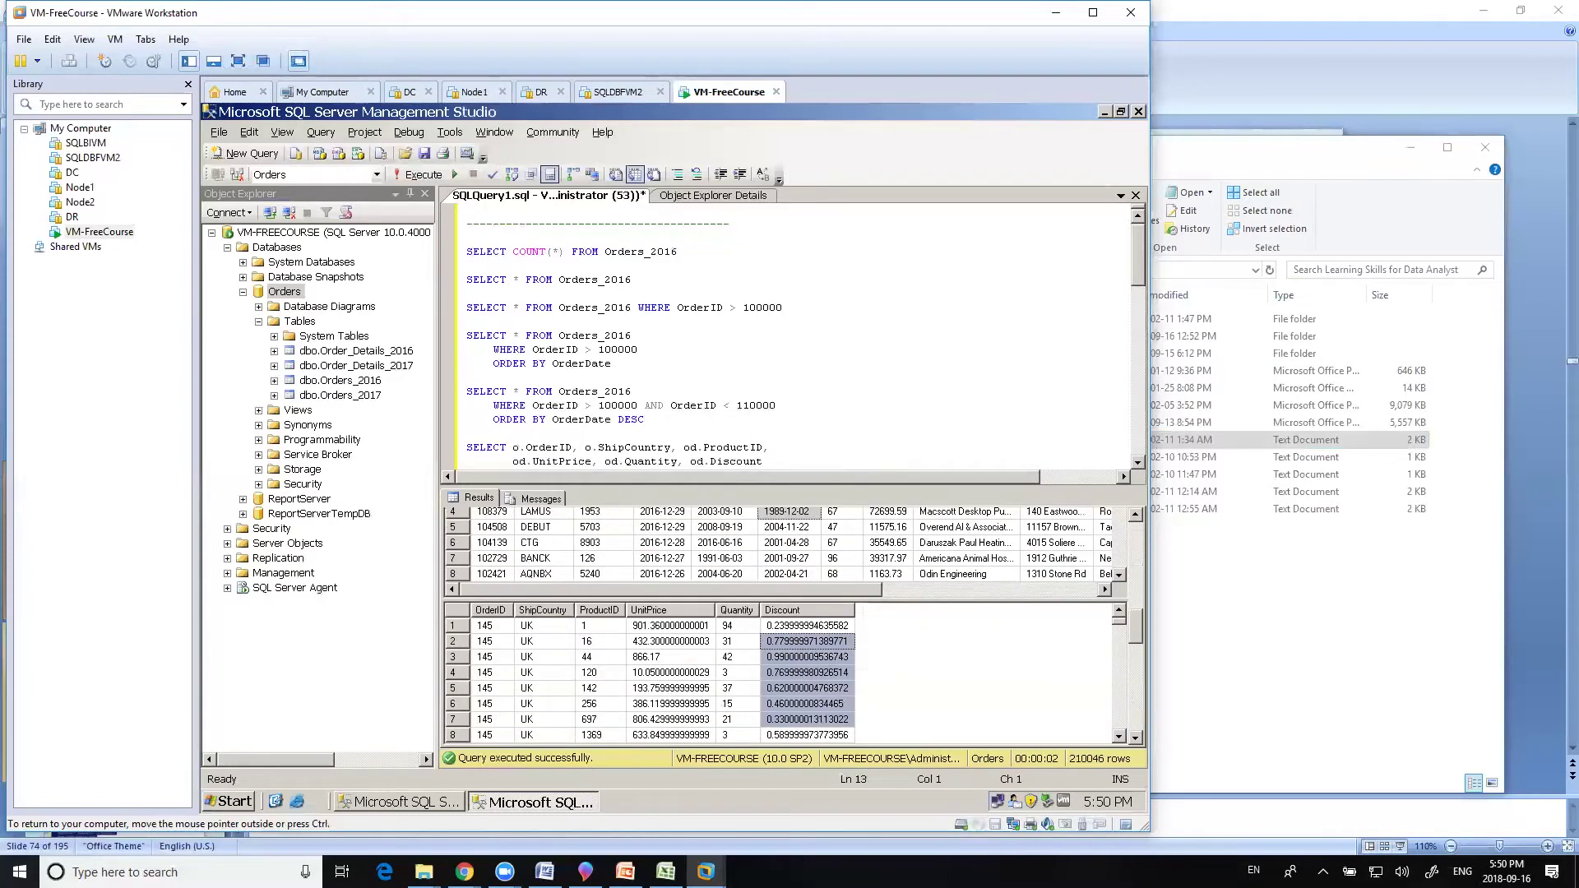
drag(658, 420, 446, 380)
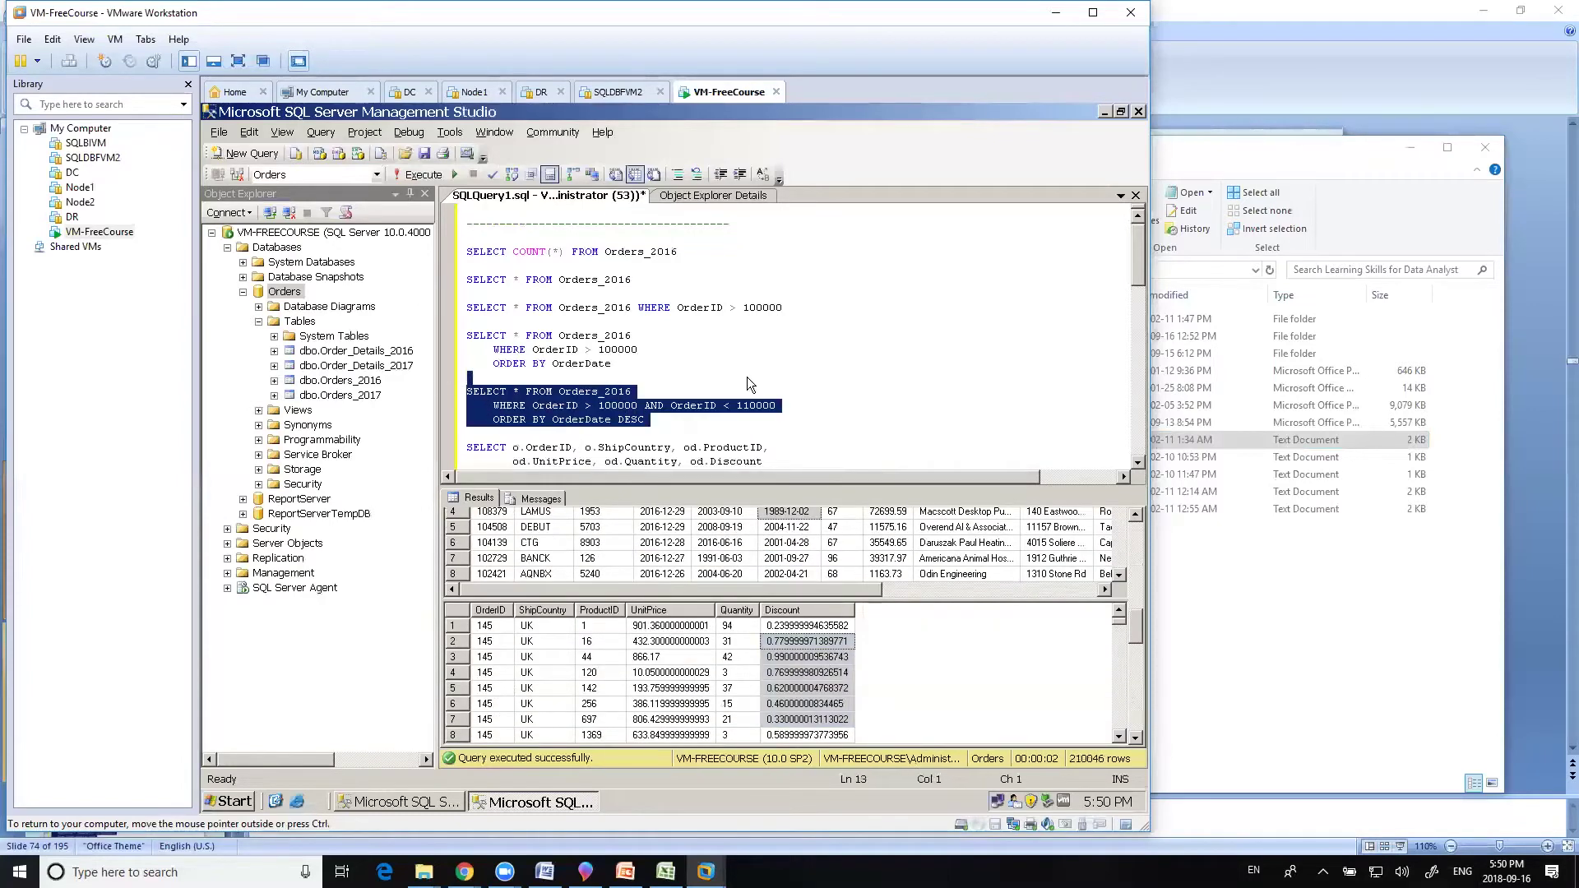
Step: Match the INNER JOIN query and the TOP 100 OrderDate count query to their result grids
click(748, 381)
scroll(749, 381, down, 2)
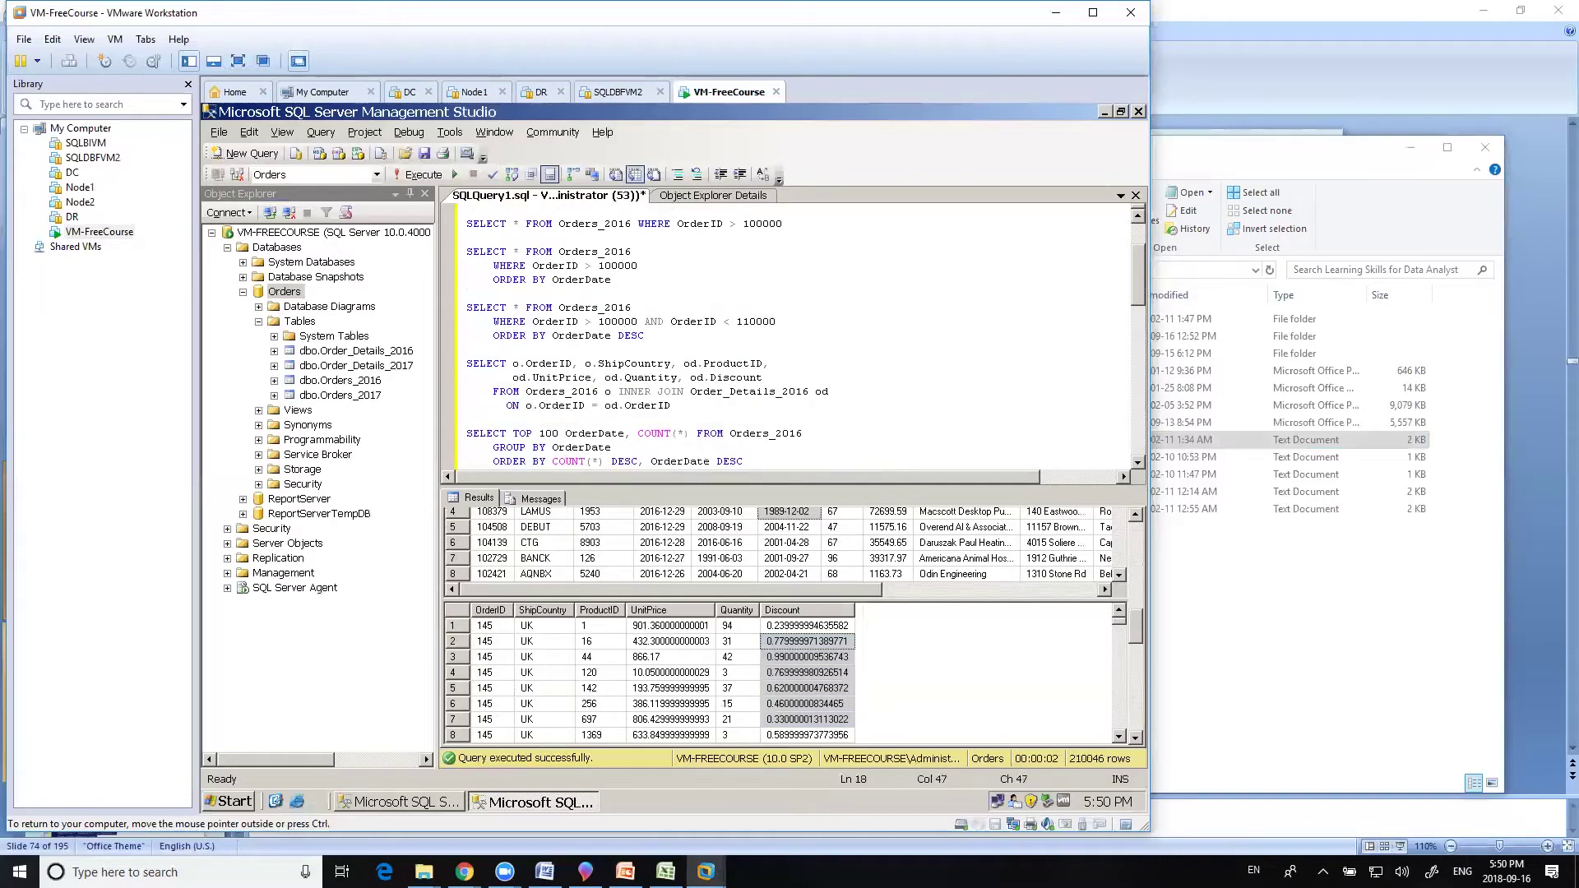
click(662, 671)
click(778, 647)
click(855, 420)
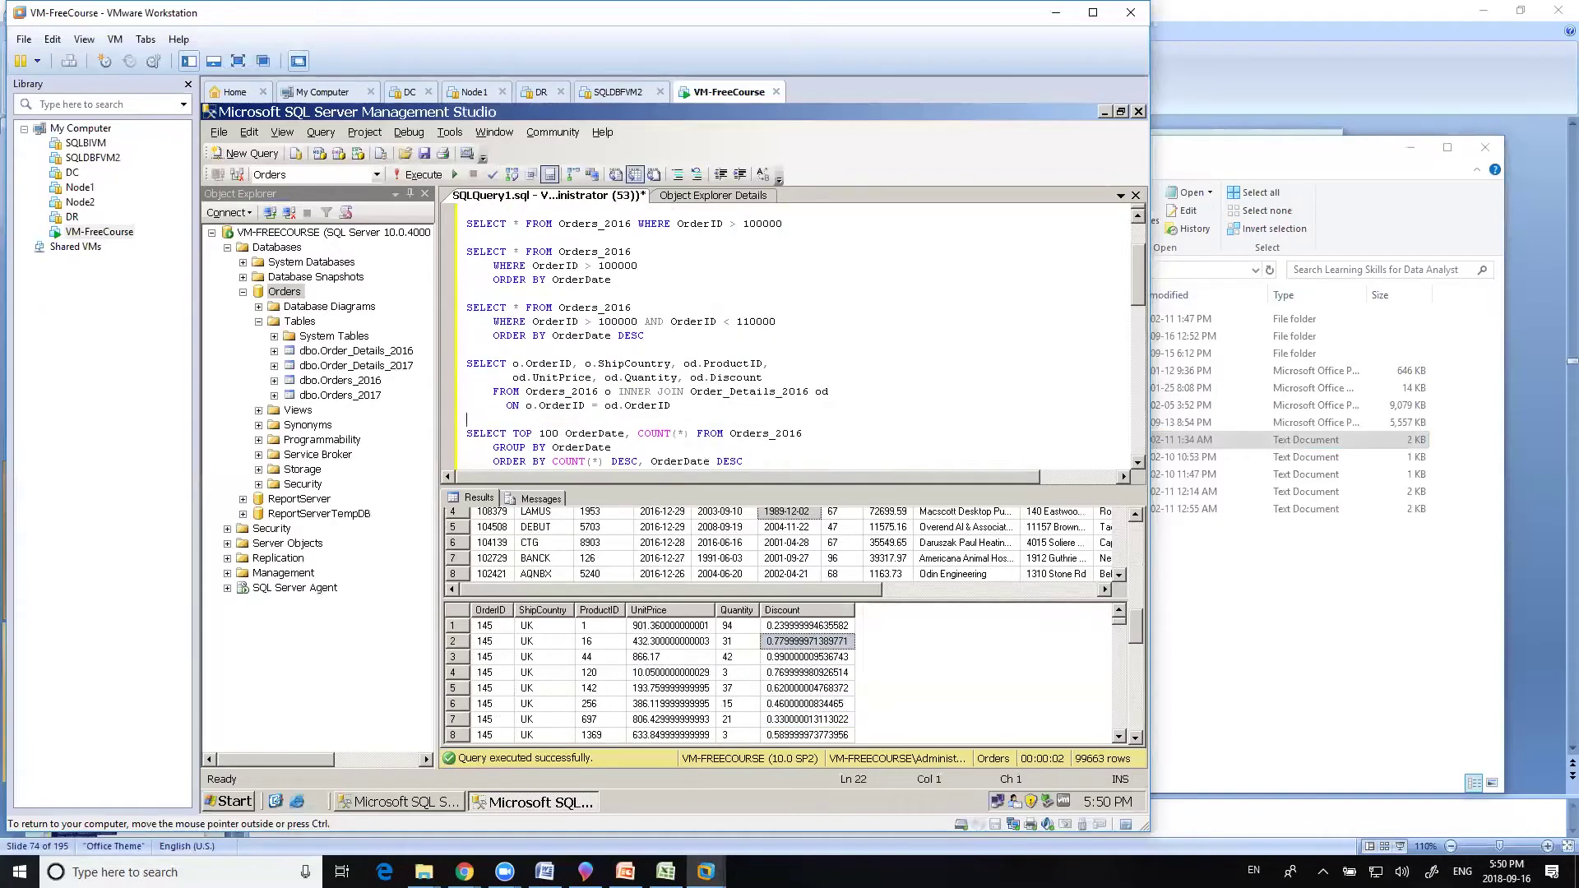
click(1133, 709)
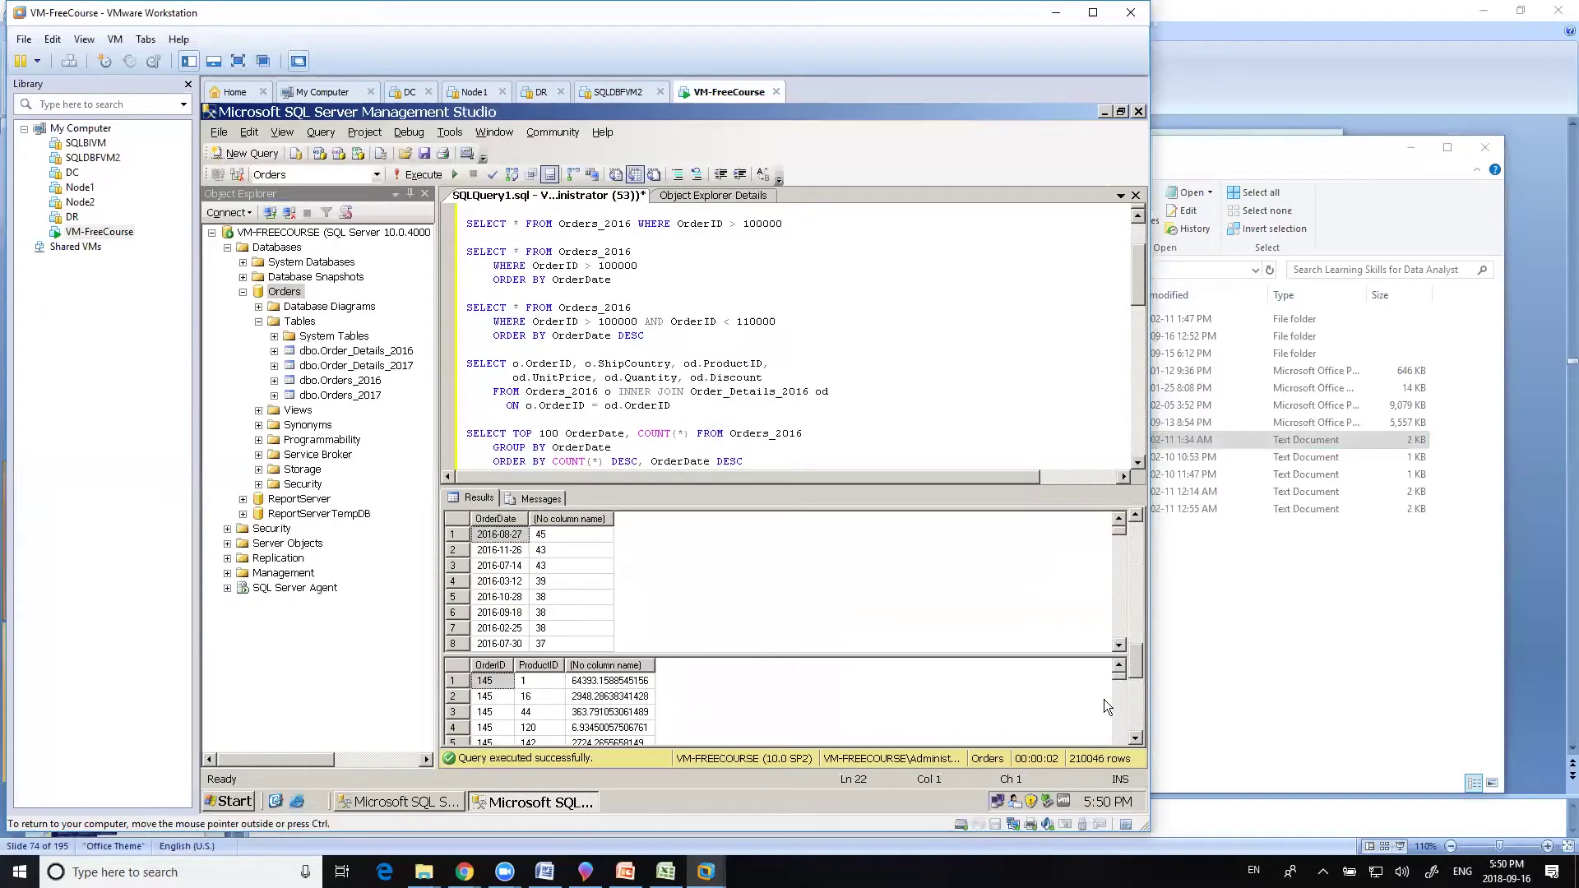
click(556, 617)
click(650, 434)
scroll(650, 434, down, 1)
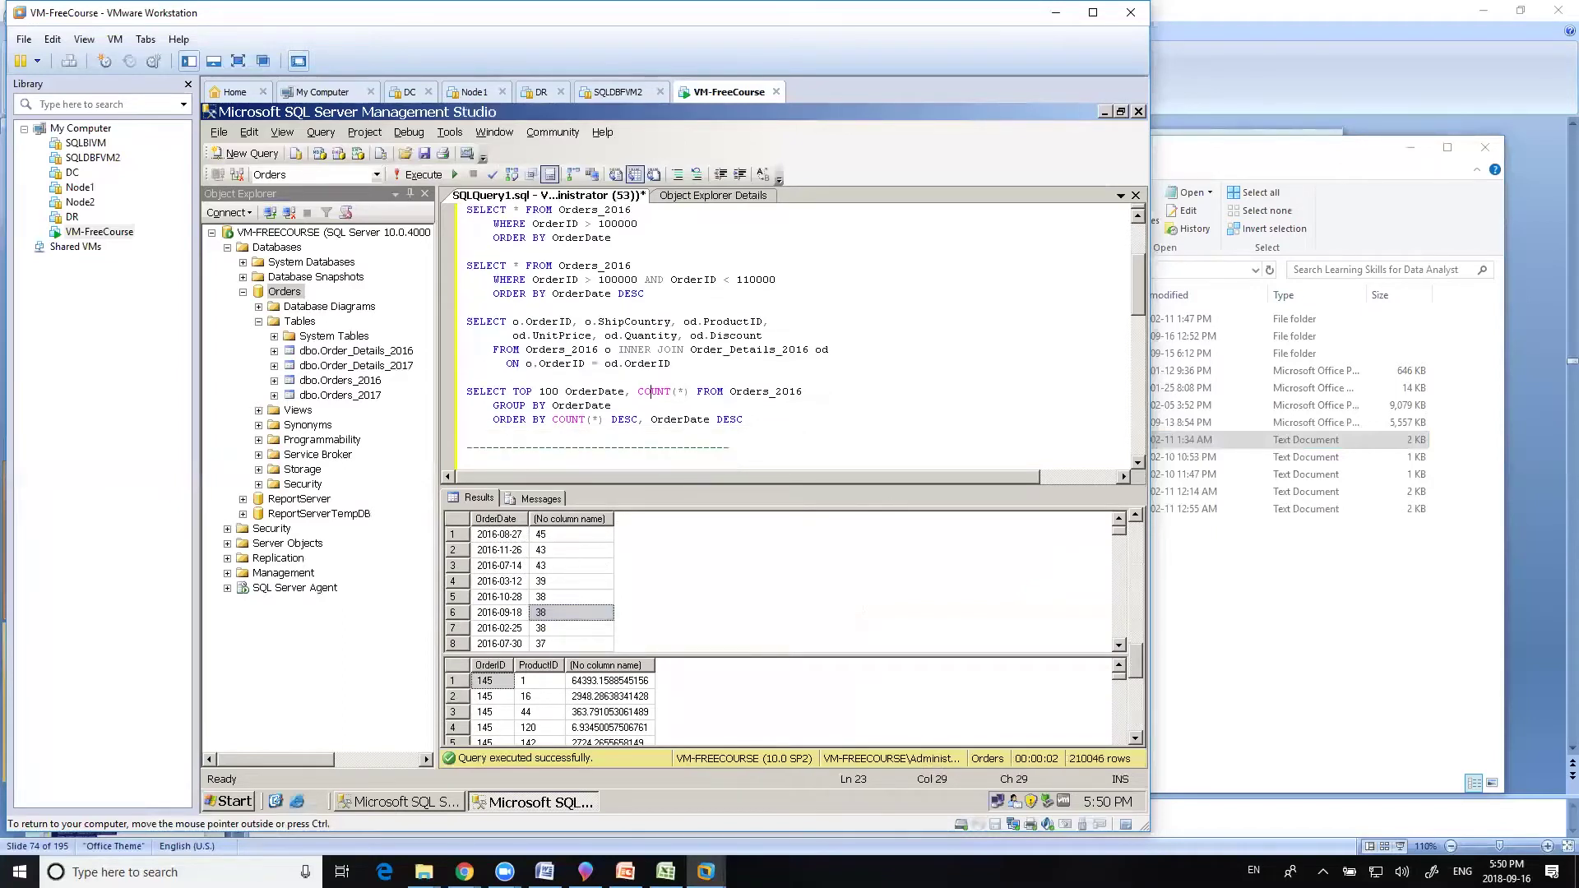
click(663, 420)
Step: Examine the result grid of the UnitPrice * Quantity * (1-Discount) query on Order_Details_2016 against its statement
drag(599, 682, 603, 691)
click(655, 408)
scroll(788, 333, down, 3)
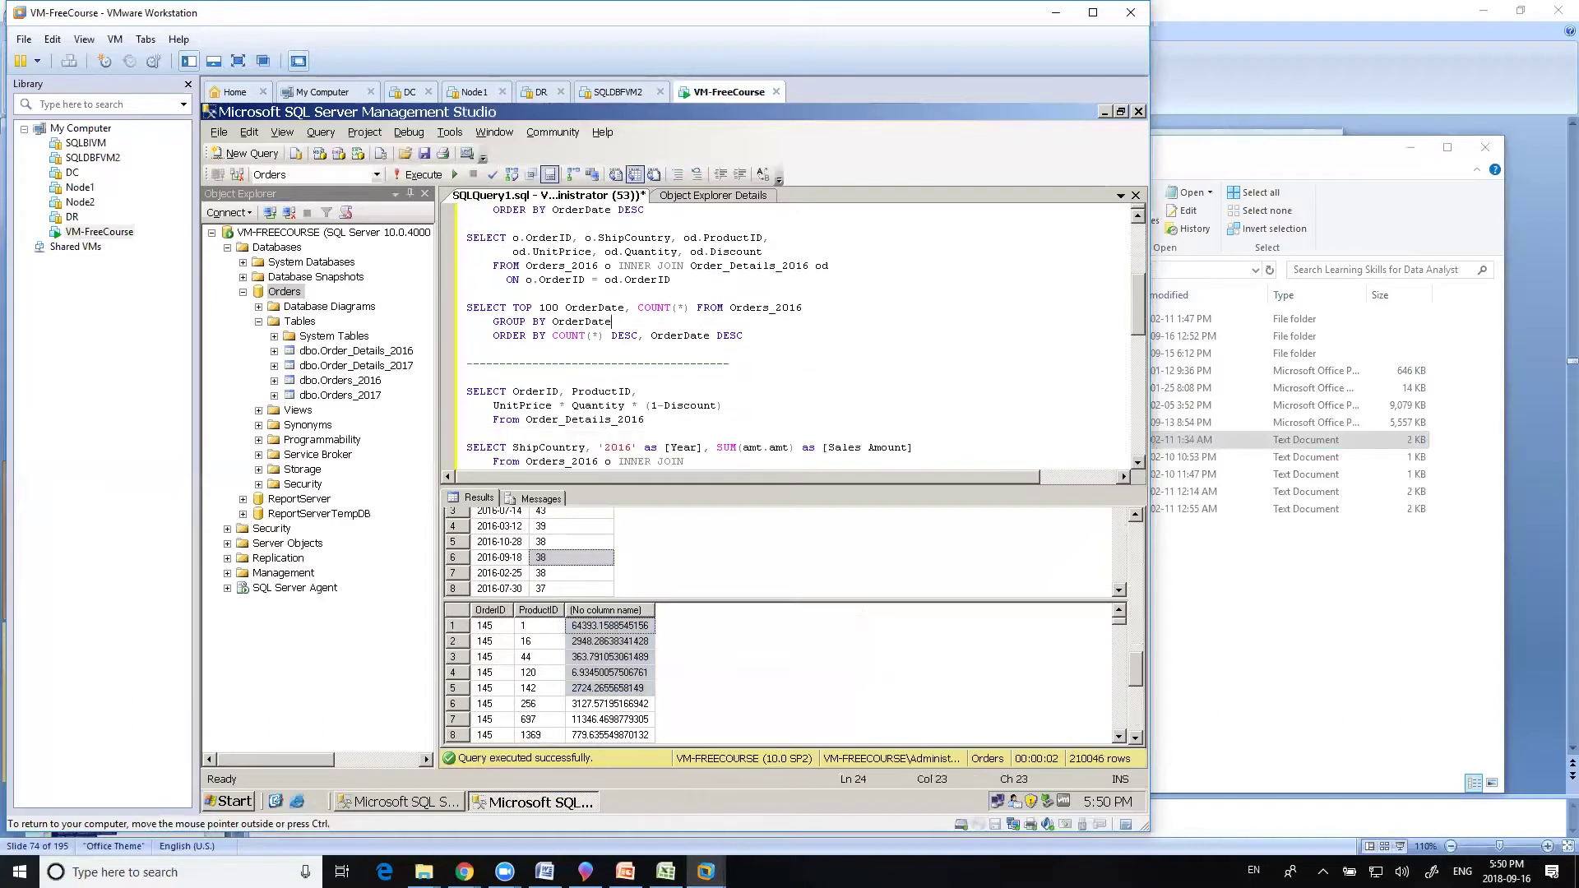
click(565, 350)
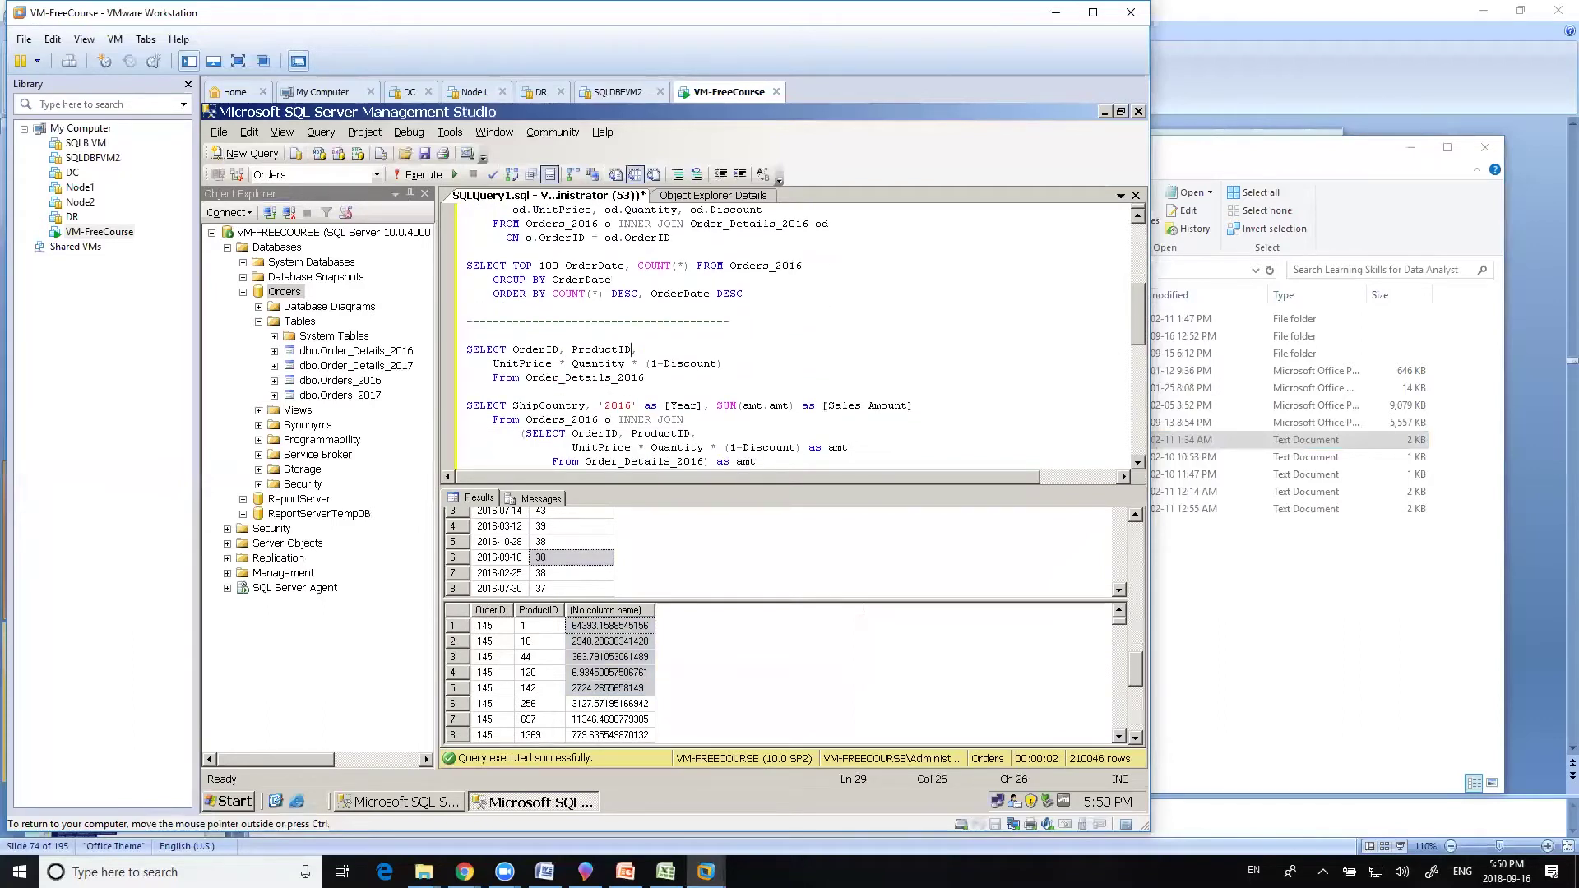
drag(723, 363, 471, 336)
click(570, 582)
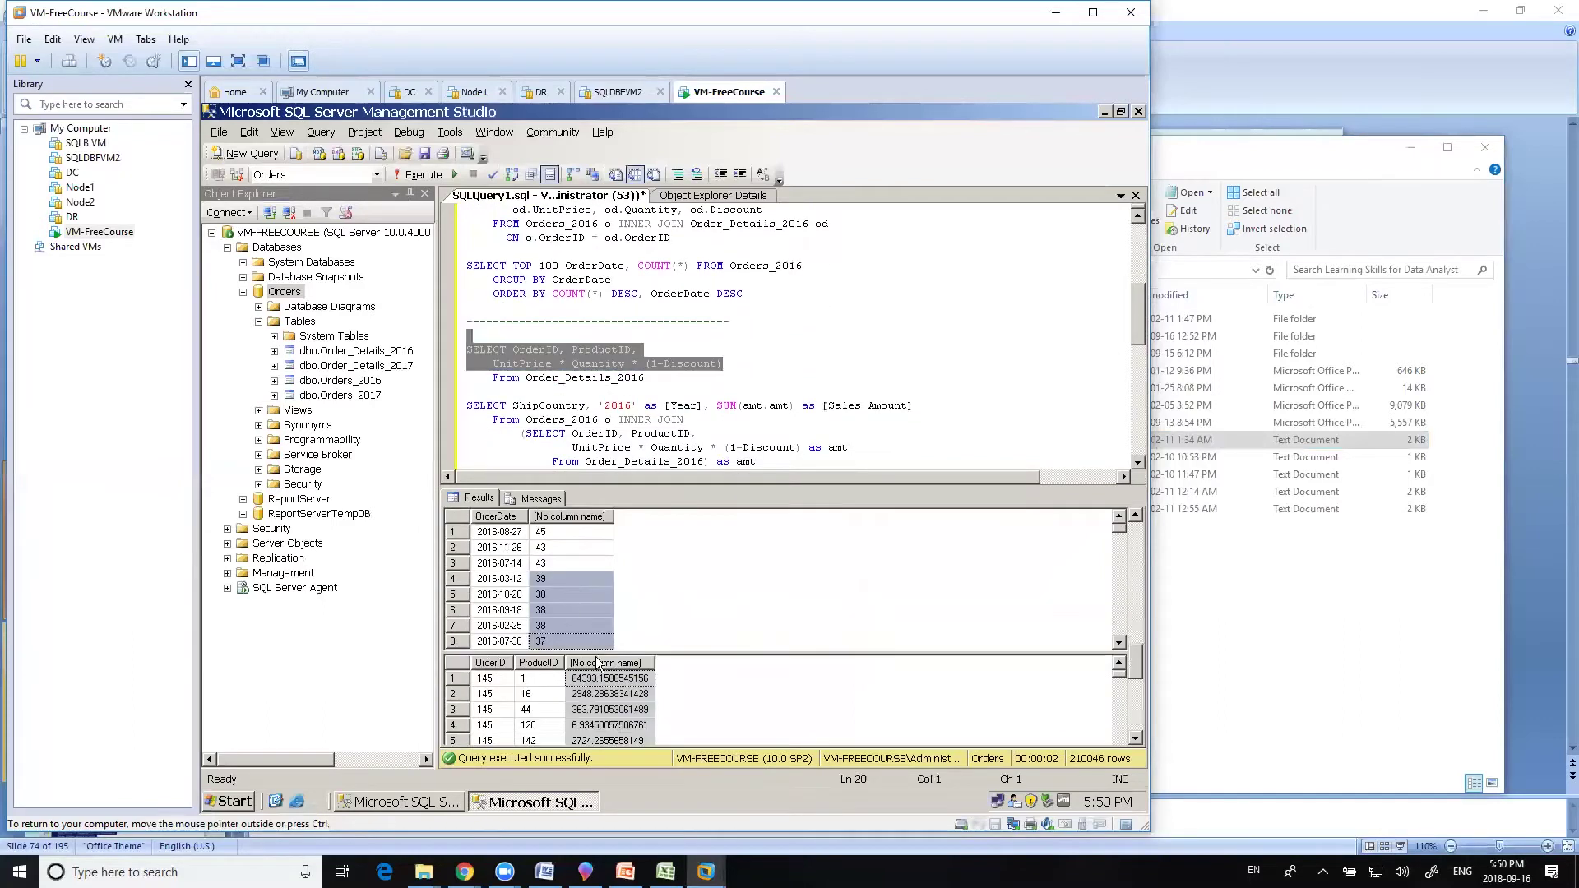
click(600, 691)
Step: Examine the 2016 and 2017 Sales Amount by ShipCountry results alongside the two queries that produce them
click(1133, 724)
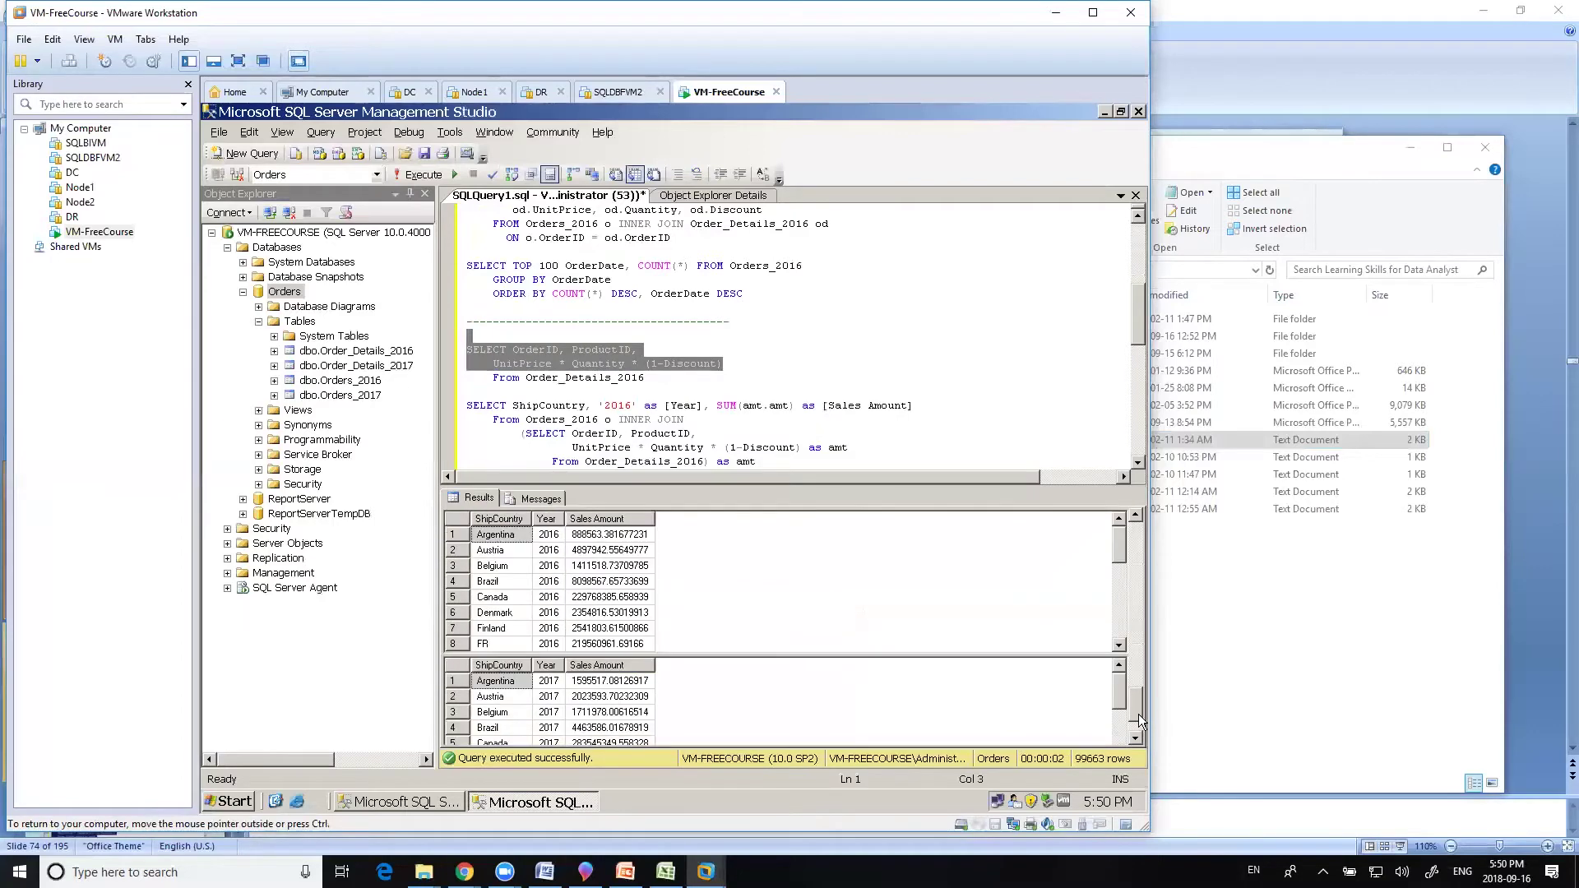
click(611, 707)
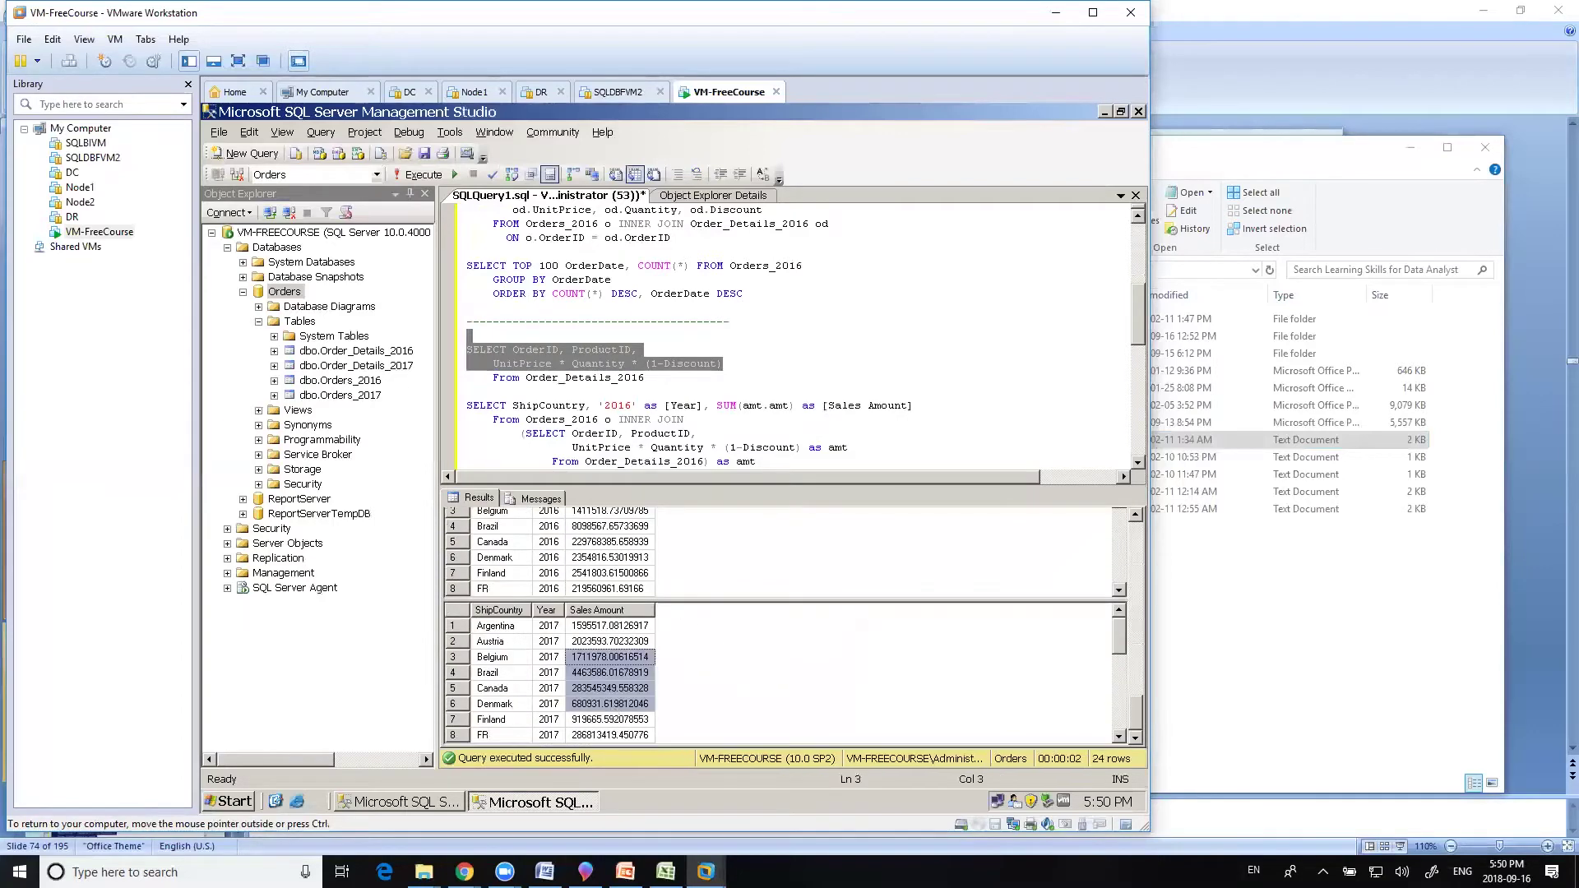
drag(615, 574, 613, 568)
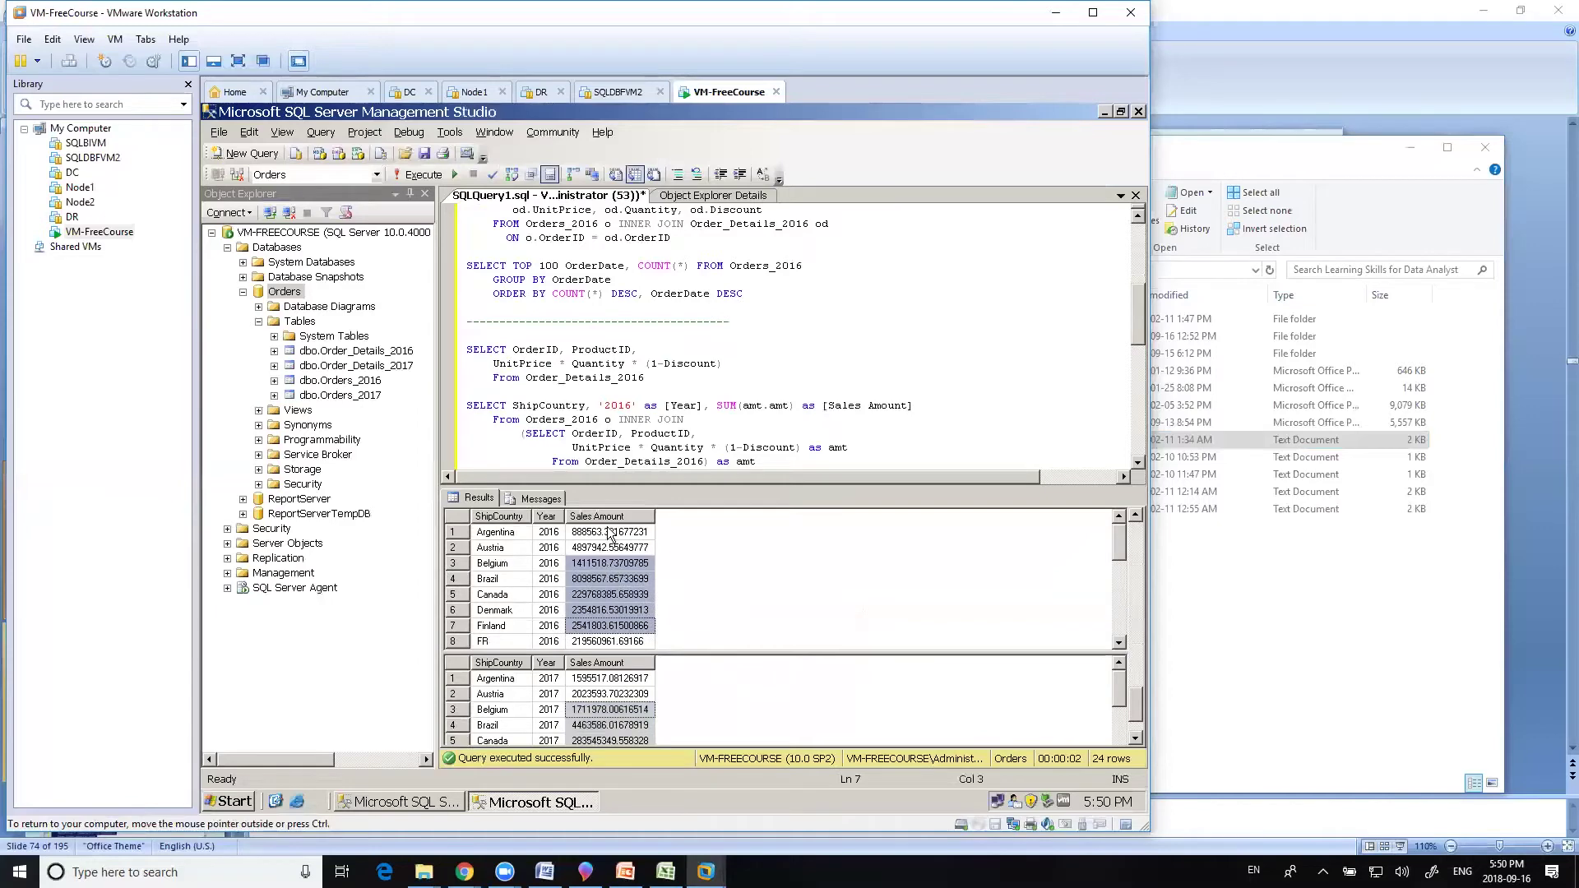
click(622, 420)
scroll(623, 346, down, 2)
scroll(623, 346, down, 3)
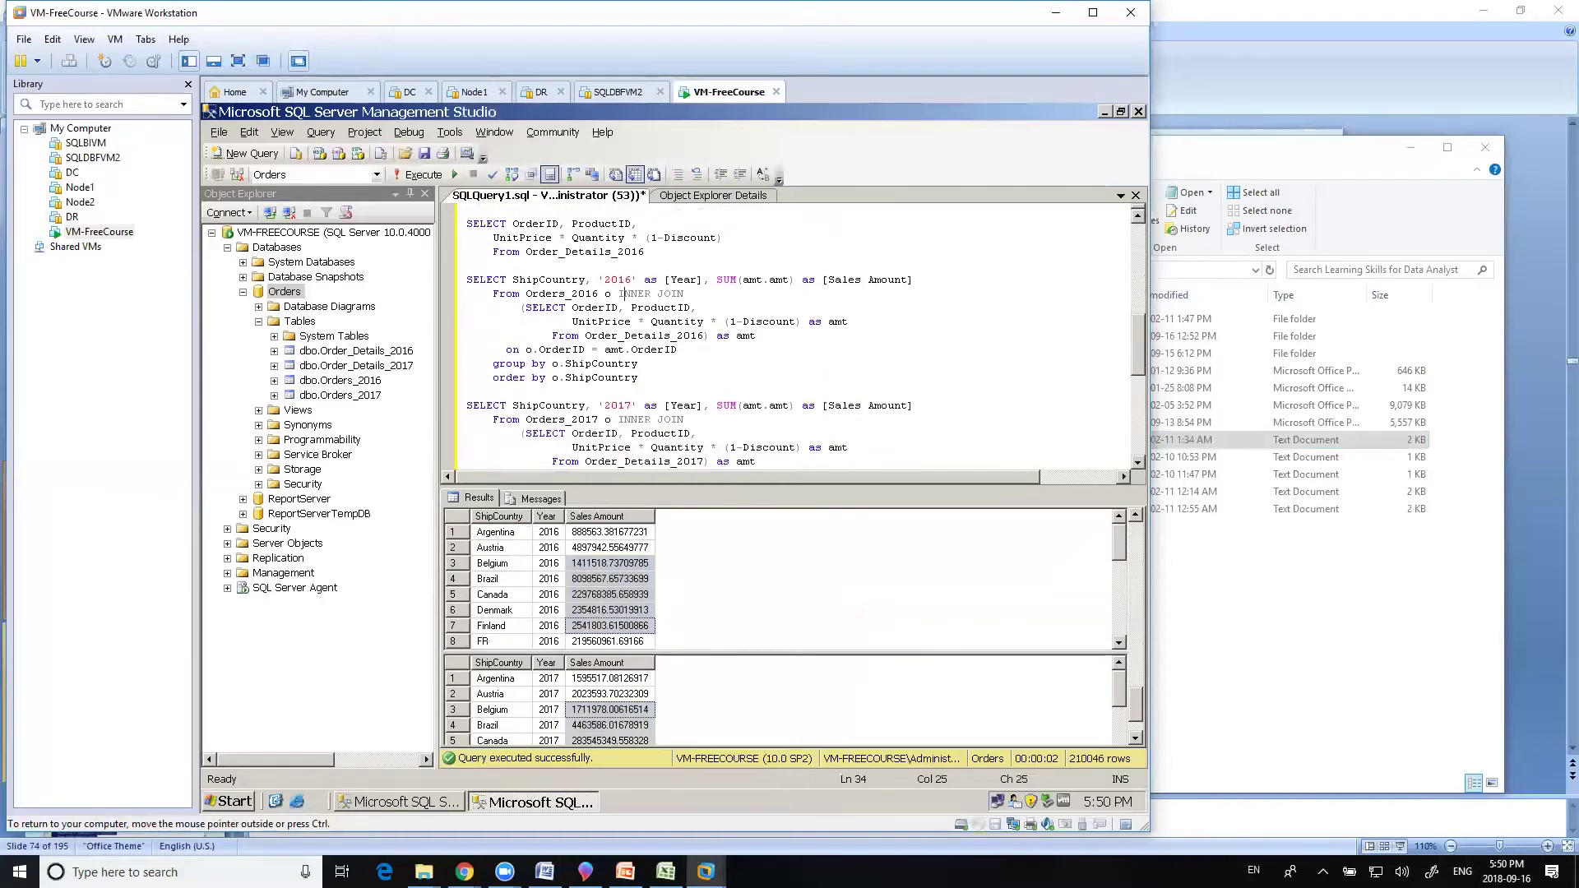
click(800, 695)
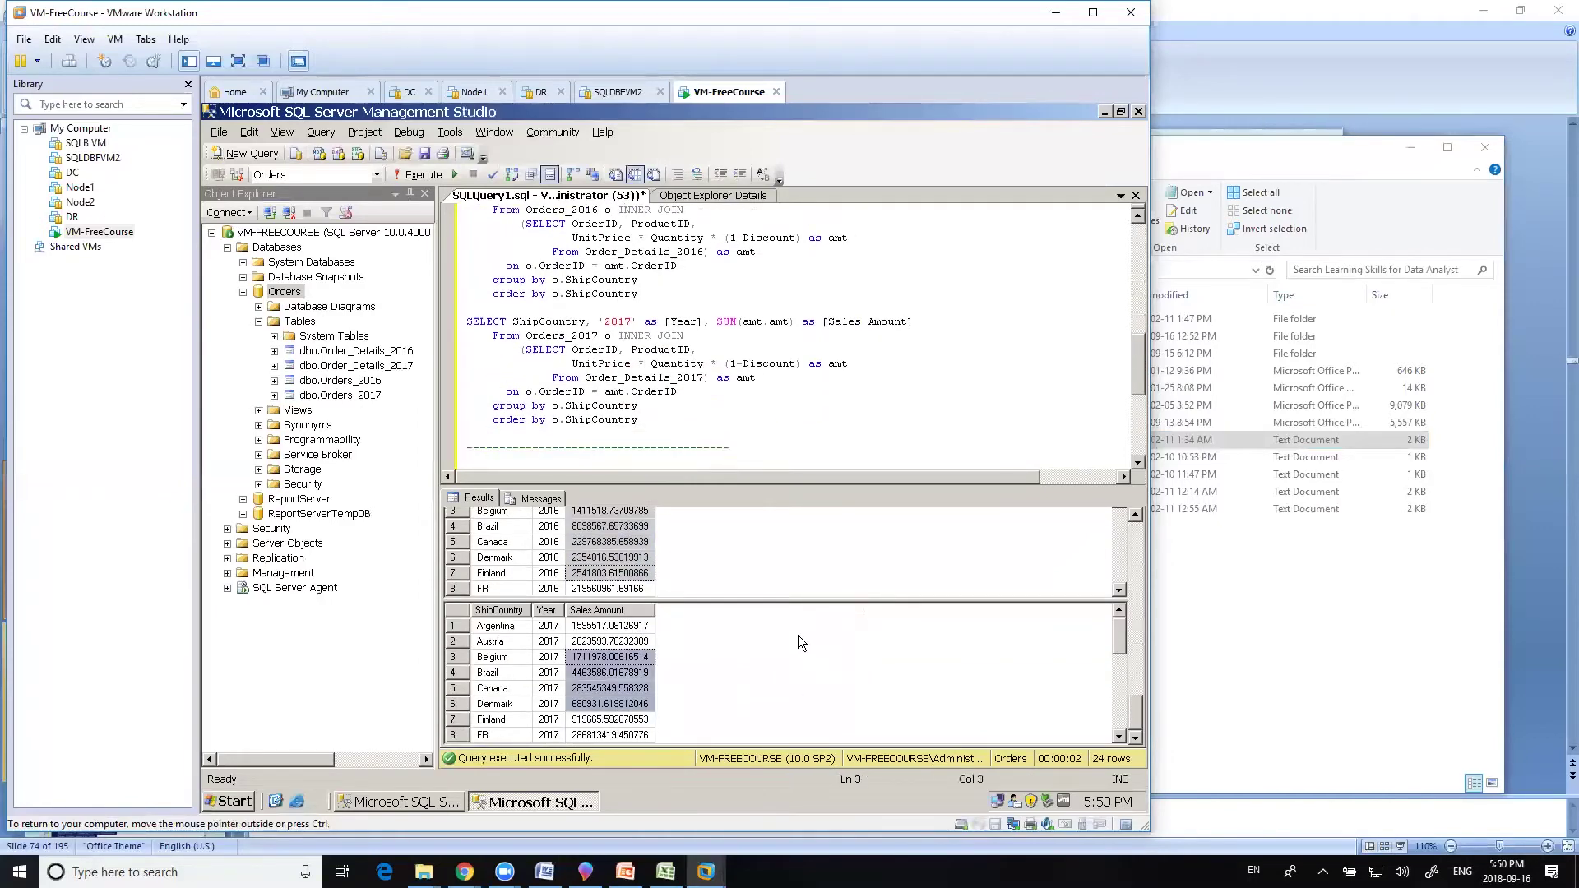
click(467, 308)
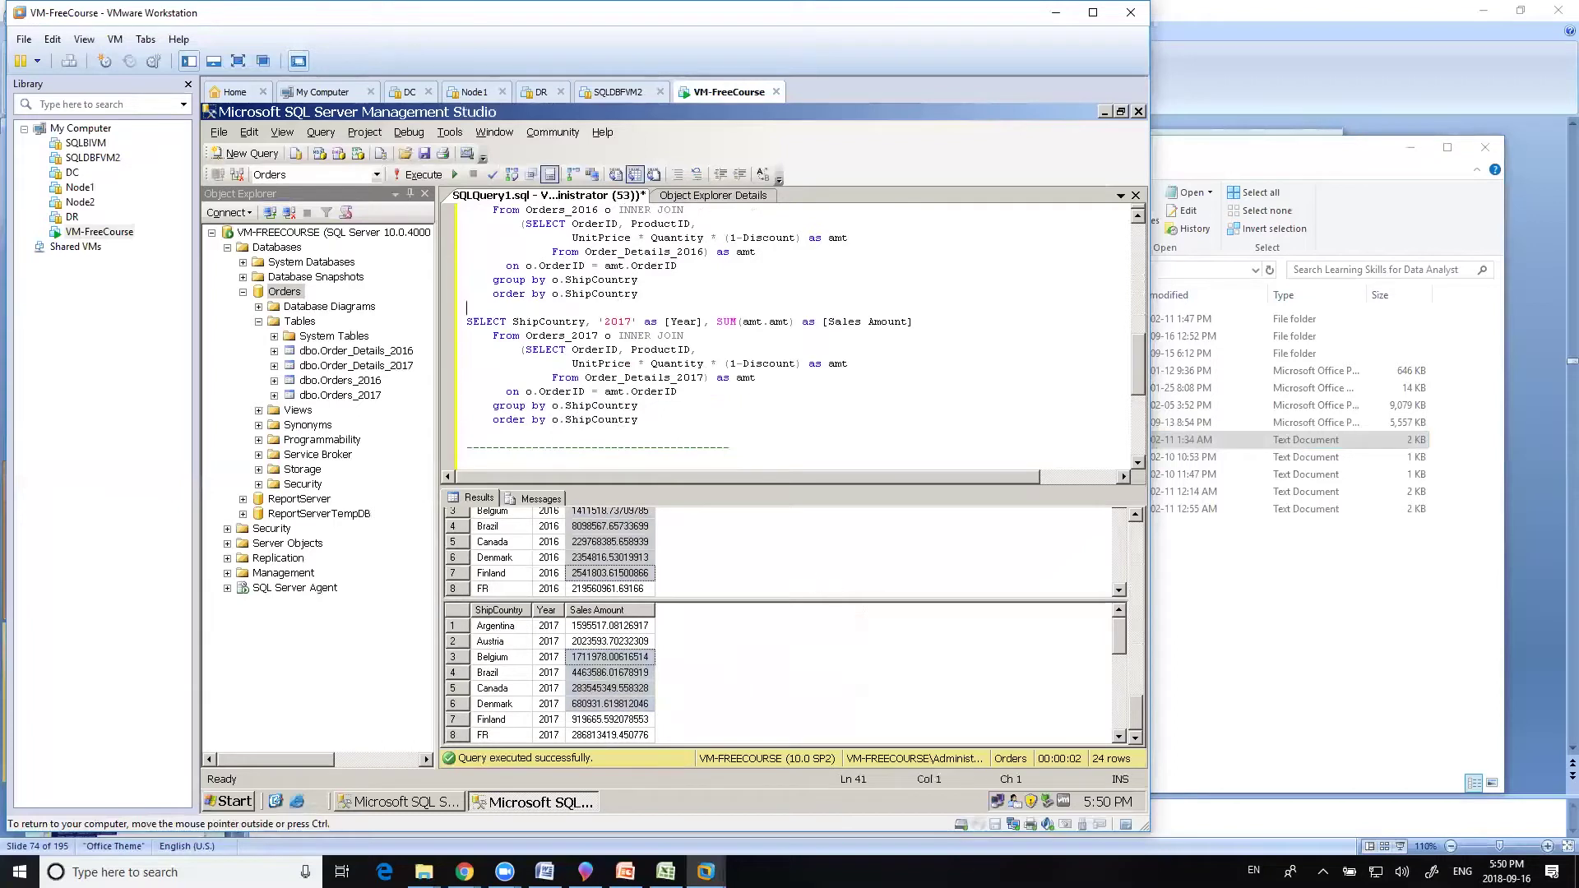
Step: Copy the 2016 and 2017 Sales Amount by ShipCountry queries and run them together as one selection
drag(466, 445, 494, 204)
key(shift+Down)
key(shift+Down)
key(shift+Down)
key(ctrl+c)
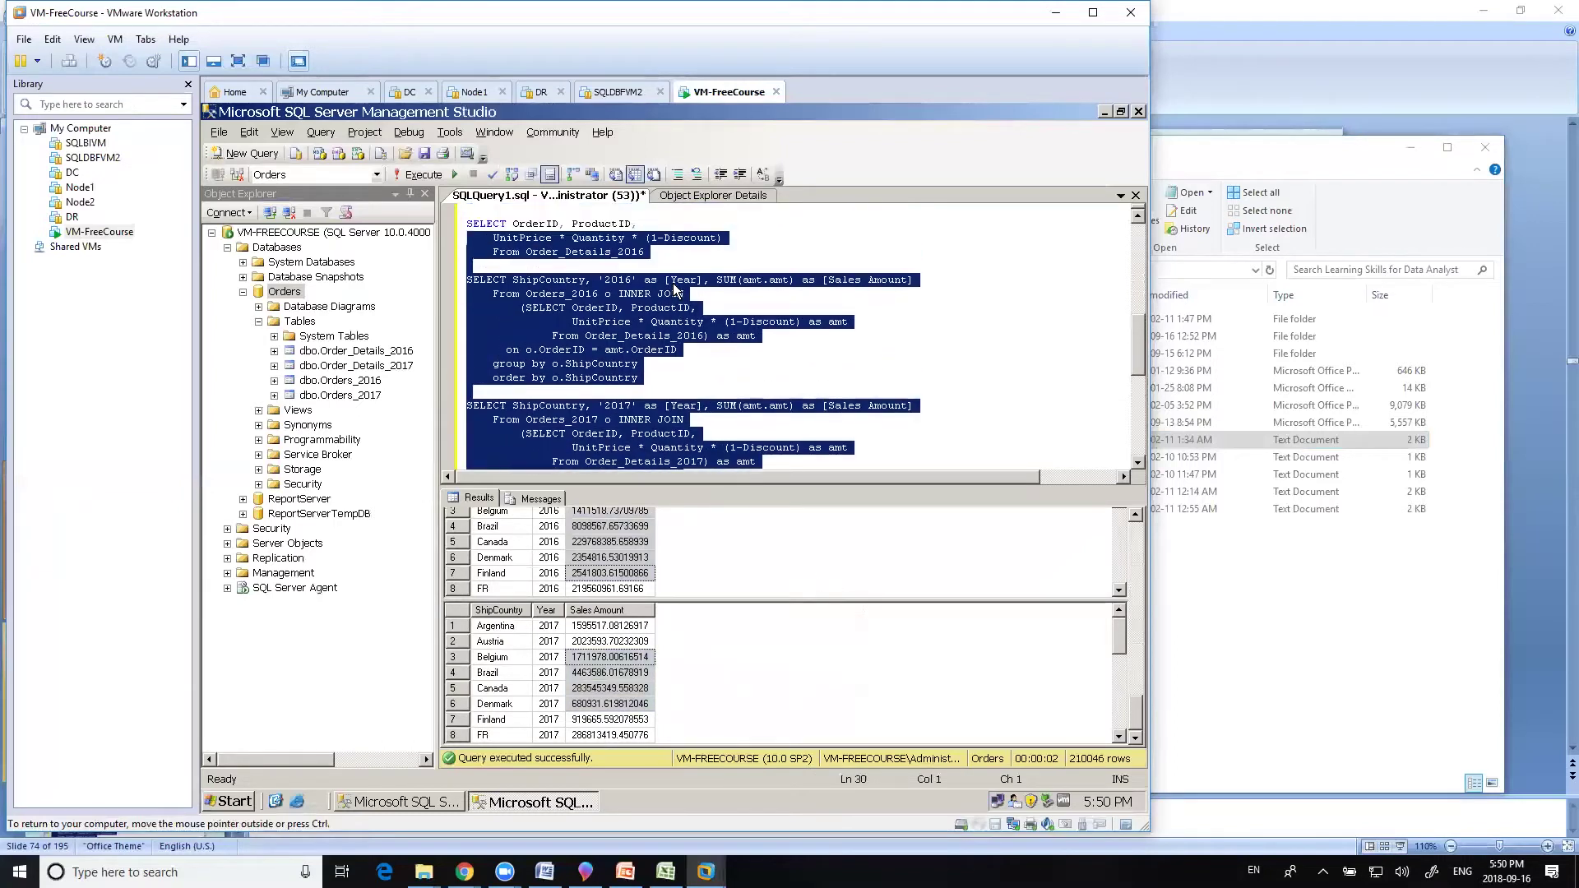
key(F5)
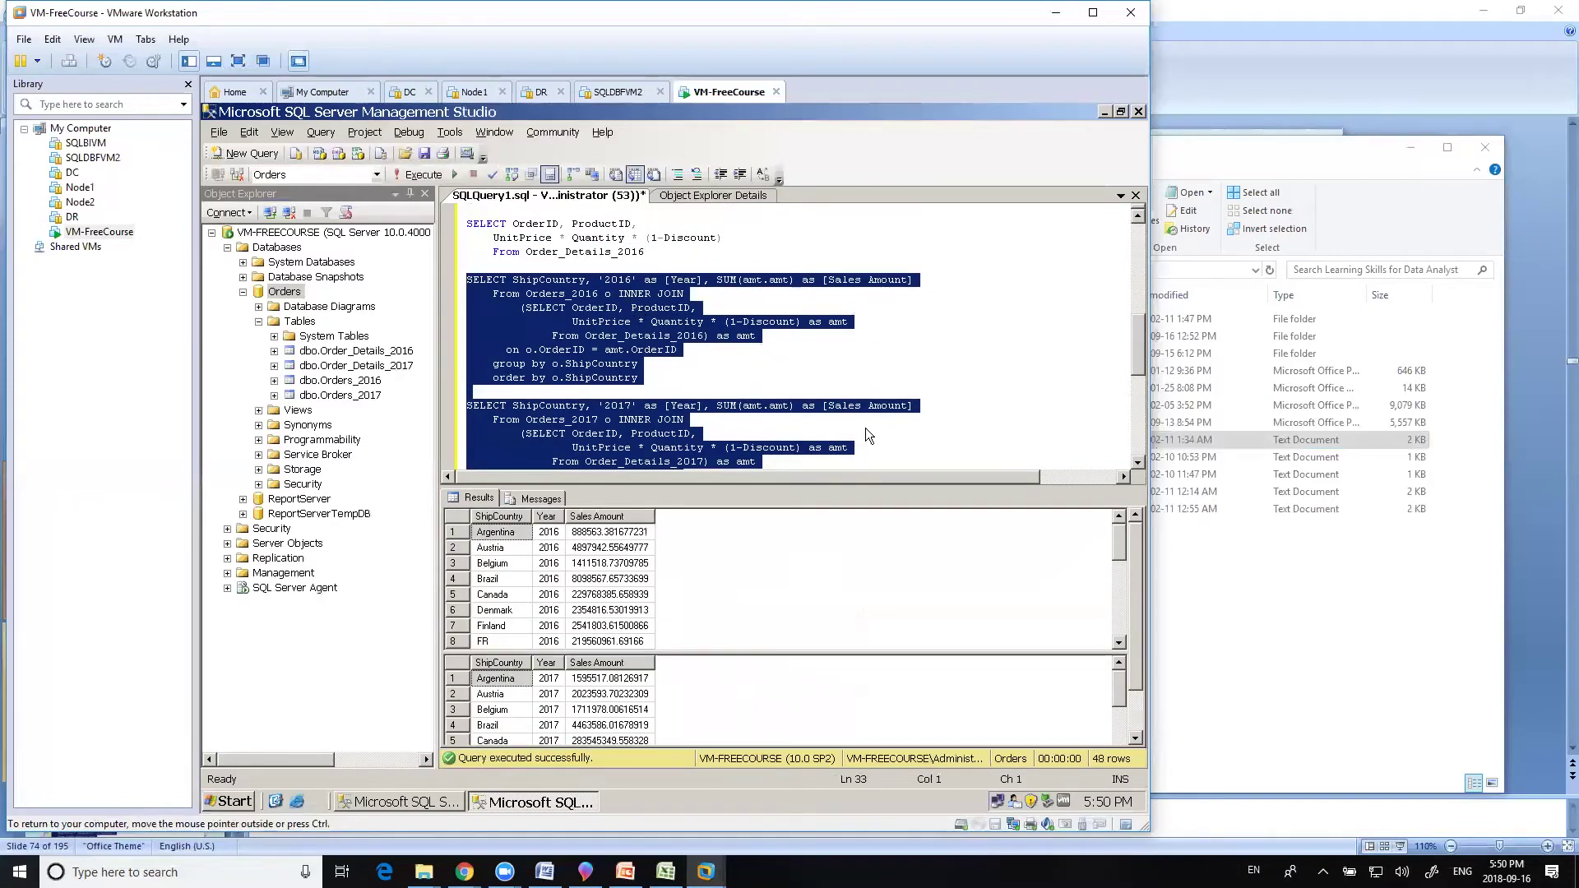
Step: Paste the copied 2016 and 2017 sales queries below the last dashed line at the end of the script
click(943, 403)
scroll(943, 403, down, 9)
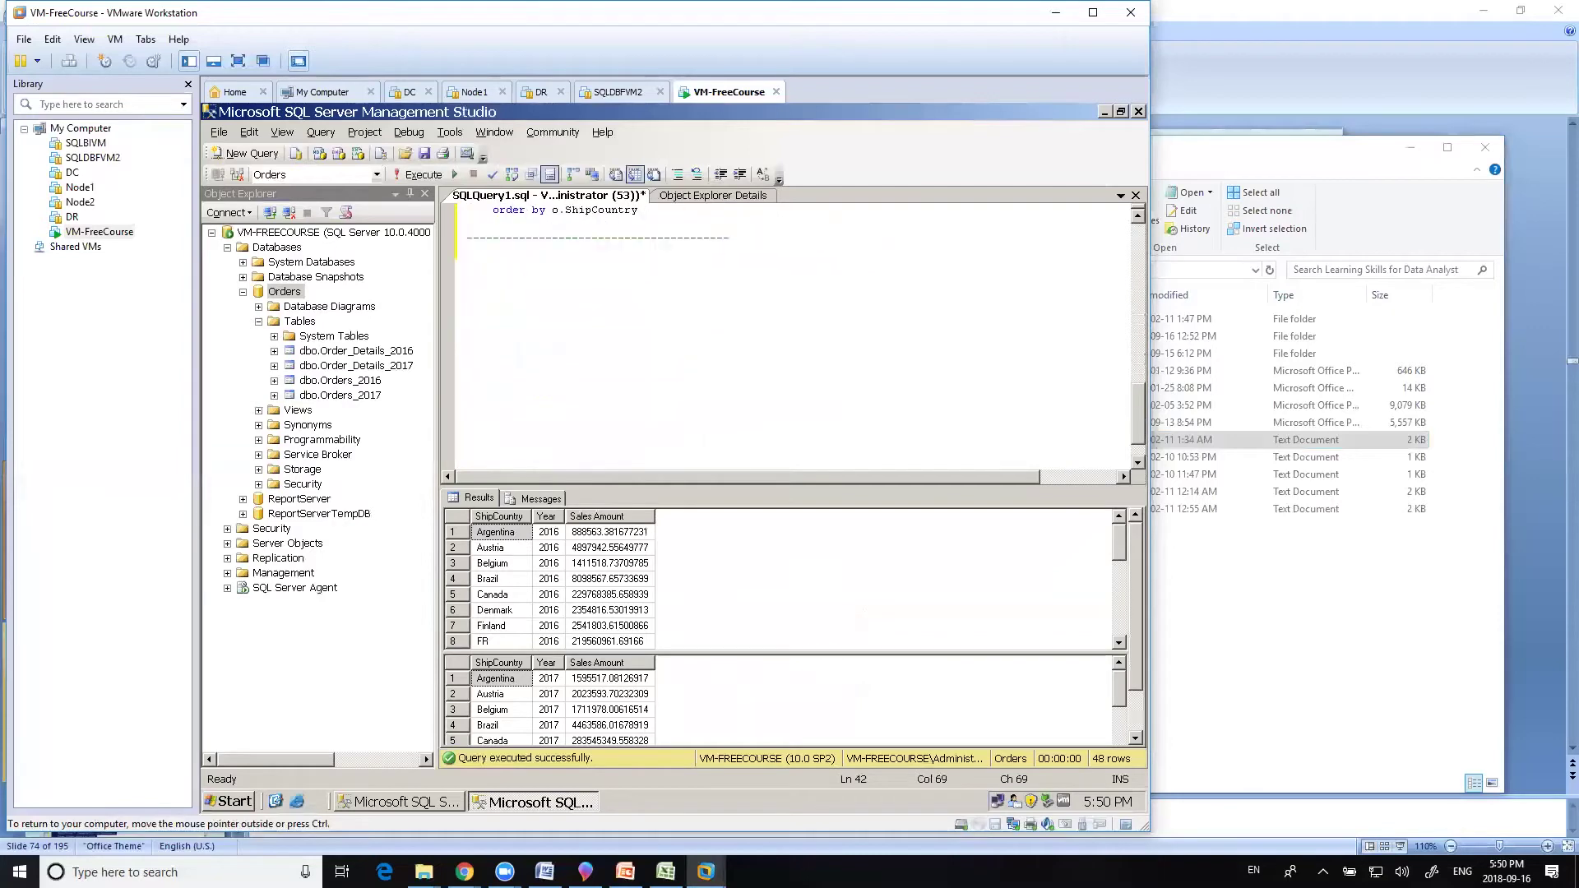
click(467, 251)
key(ctrl+v)
Step: Insert union on the blank line between the pasted 2016 and 2017 sales queries
key(Up)
key(Up)
key(Up)
key(Up)
key(Up)
key(Up)
key(Up)
key(Up)
key(Up)
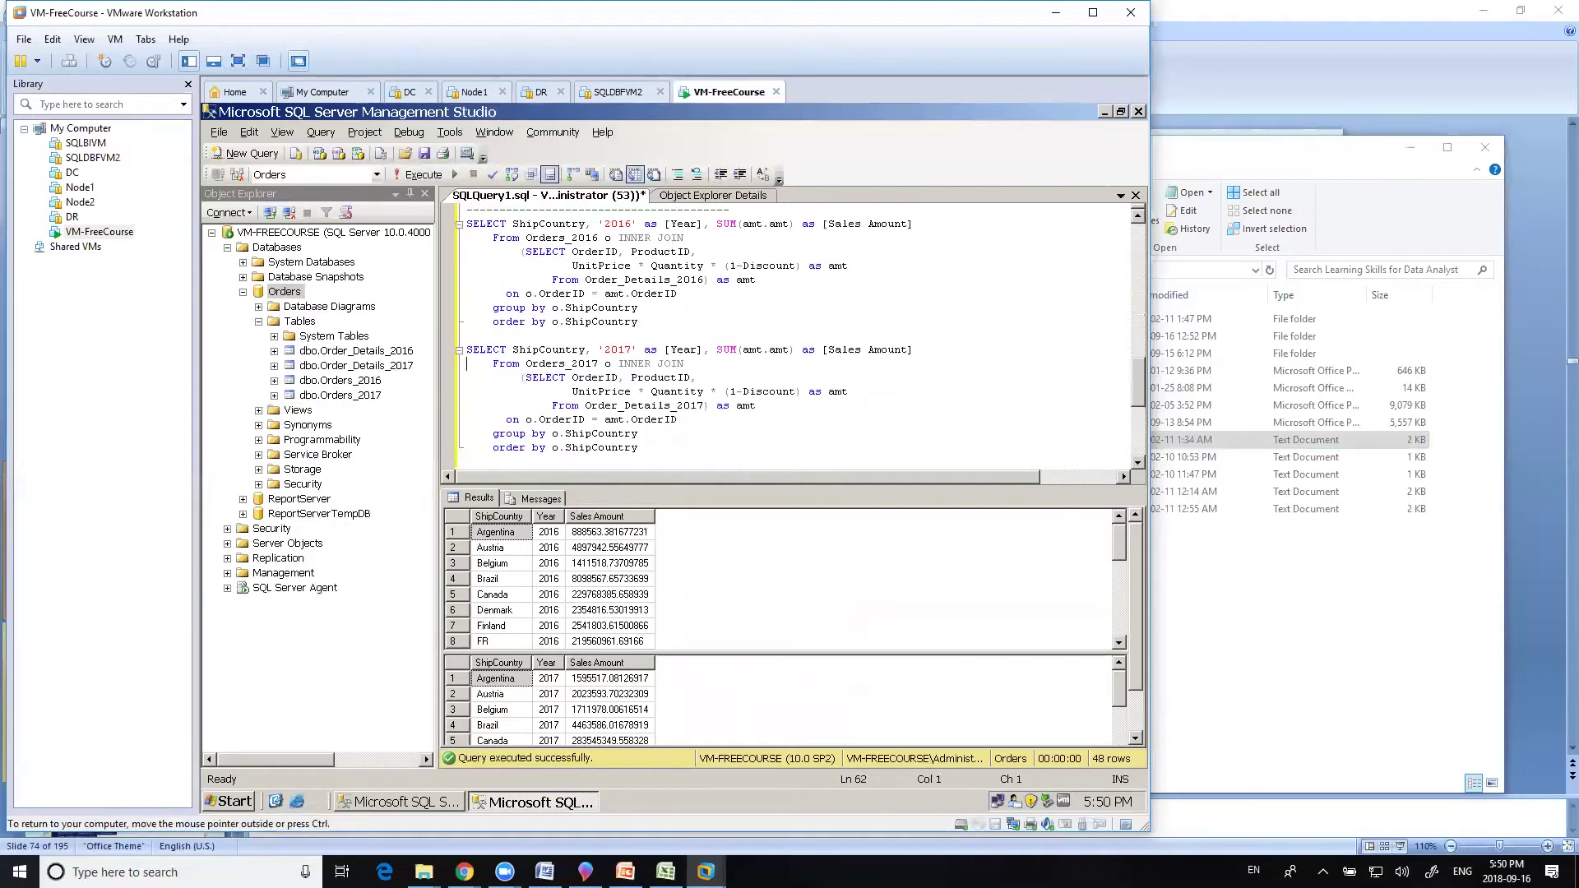
text(union)
key(shift+Up)
key(shift+Up)
key(shift+Up)
key(shift+Up)
key(shift+Up)
key(shift+Up)
key(shift+Up)
key(shift+Up)
key(shift+Up)
key(shift+Up)
key(shift+Up)
key(shift+Up)
key(shift+Up)
key(shift+Up)
key(shift+Up)
key(shift+Up)
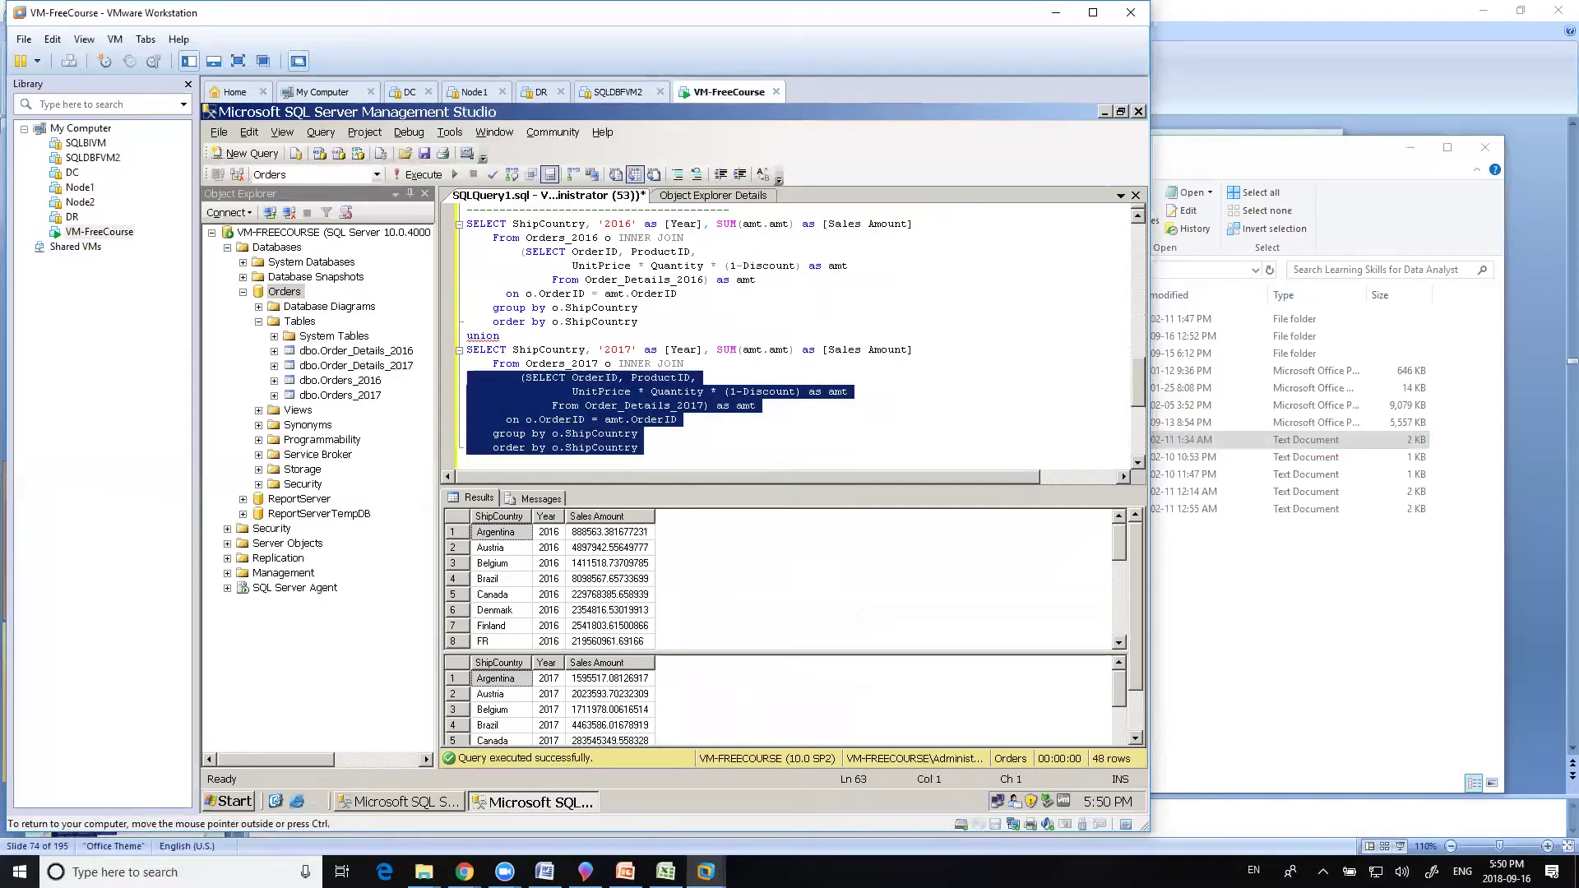
Step: Comment out the order by o.ShipCountry line of the pasted 2016 query with --
key(Up)
key(Down)
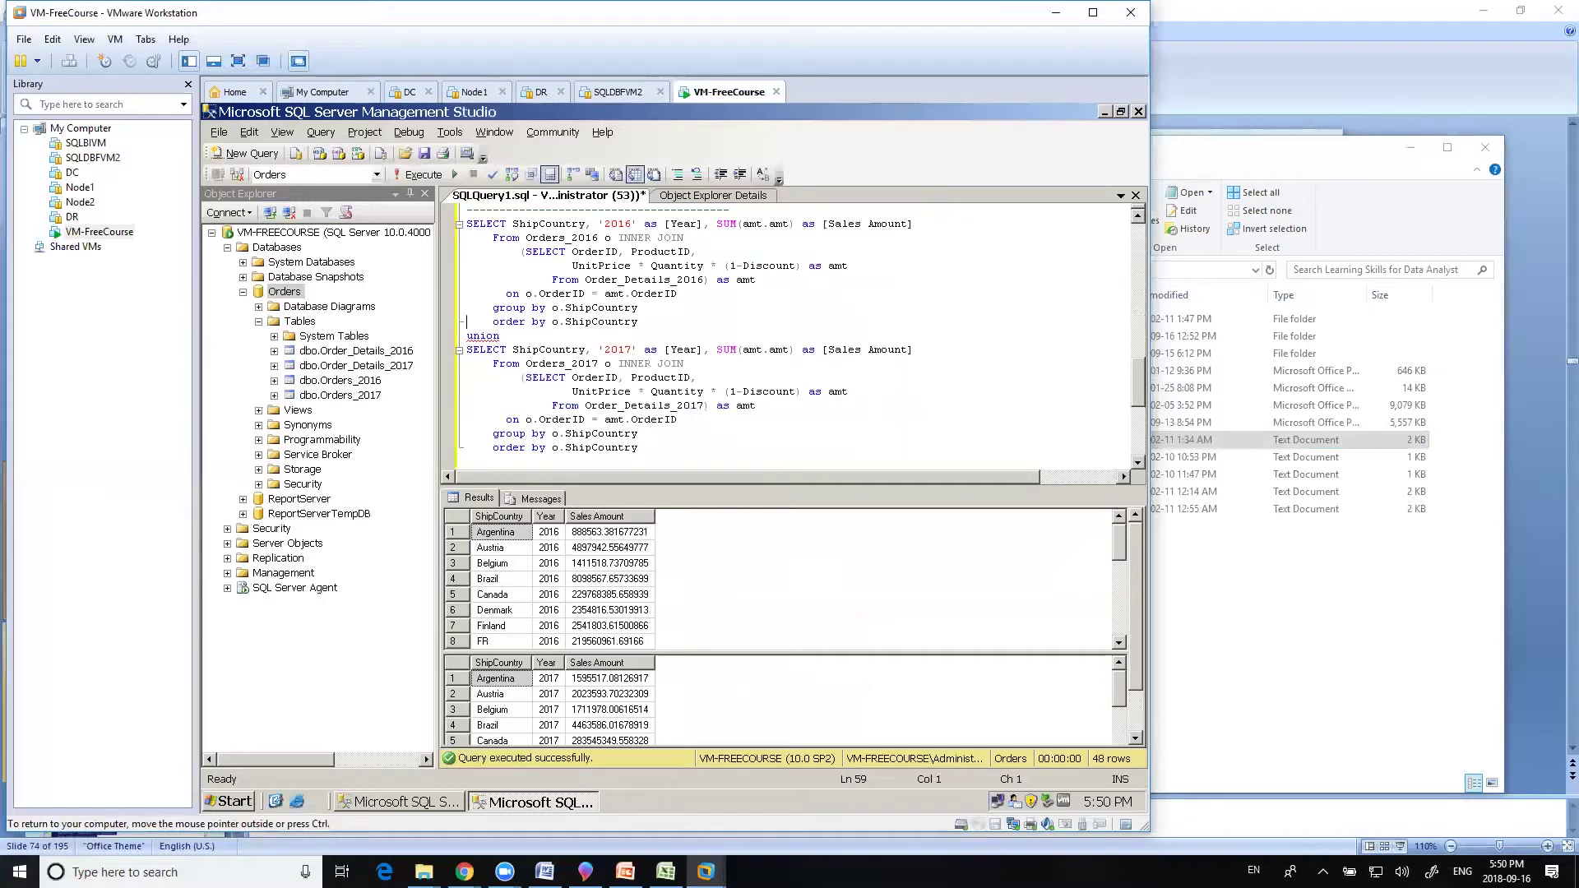
text(--)
Step: Run only the combined union query, from the 2016 SELECT to the final order by line
key(Down)
key(Down)
key(shift+Up)
key(shift+Up)
key(shift+Up)
key(shift+Up)
key(shift+Up)
key(shift+Up)
key(shift+Up)
key(shift+Up)
key(shift+Up)
key(shift+Up)
key(shift+Up)
key(shift+Up)
key(shift+Up)
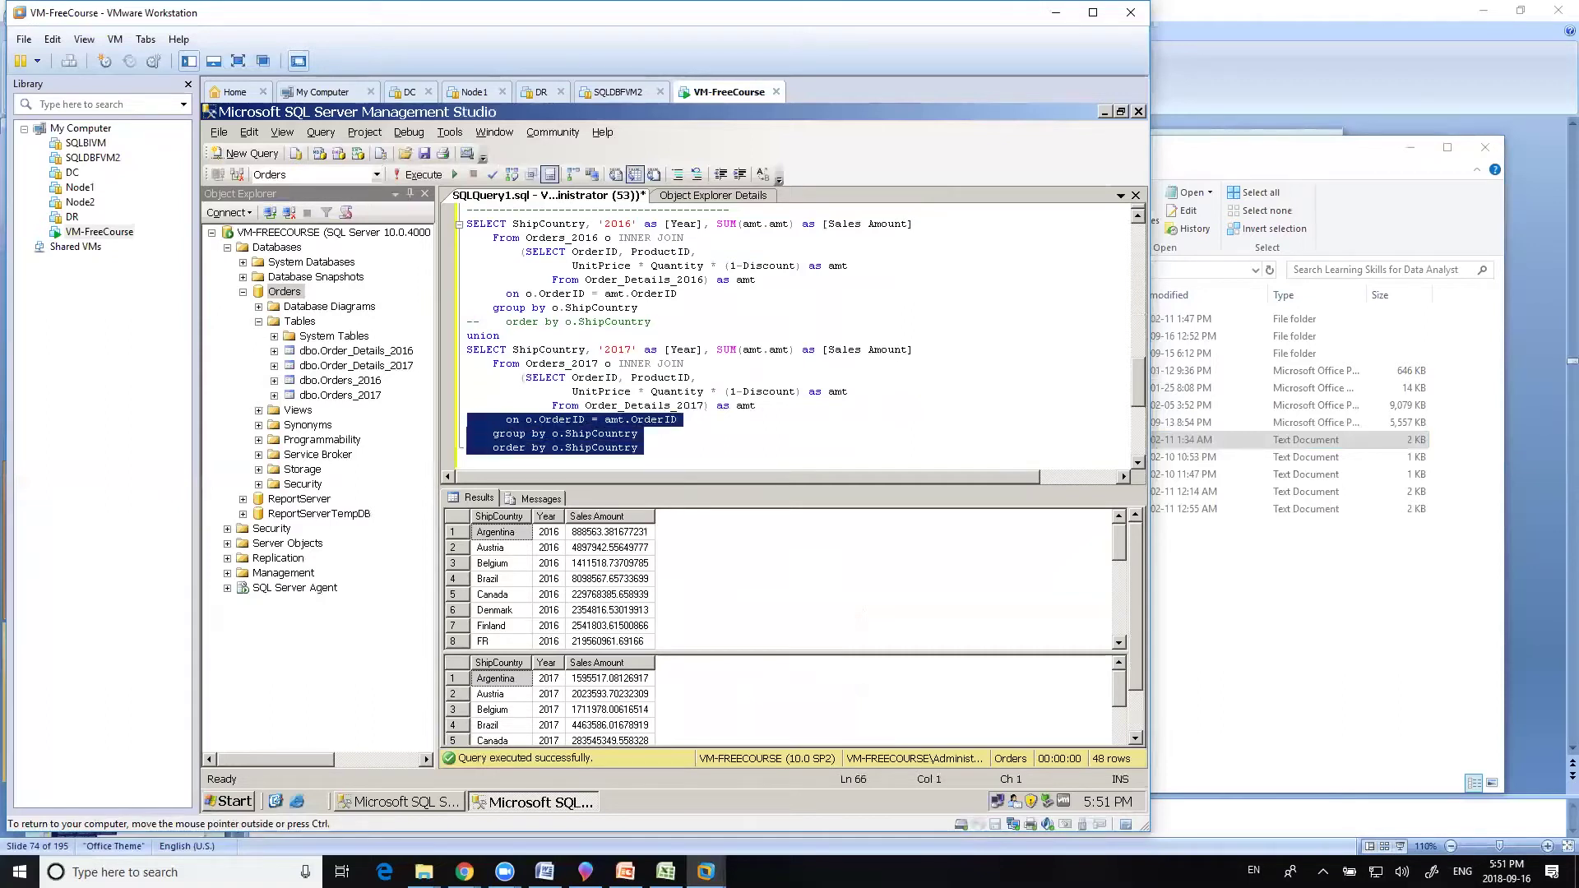
key(shift+Up)
key(shift+Up)
key(shift+Up)
key(shift+Up)
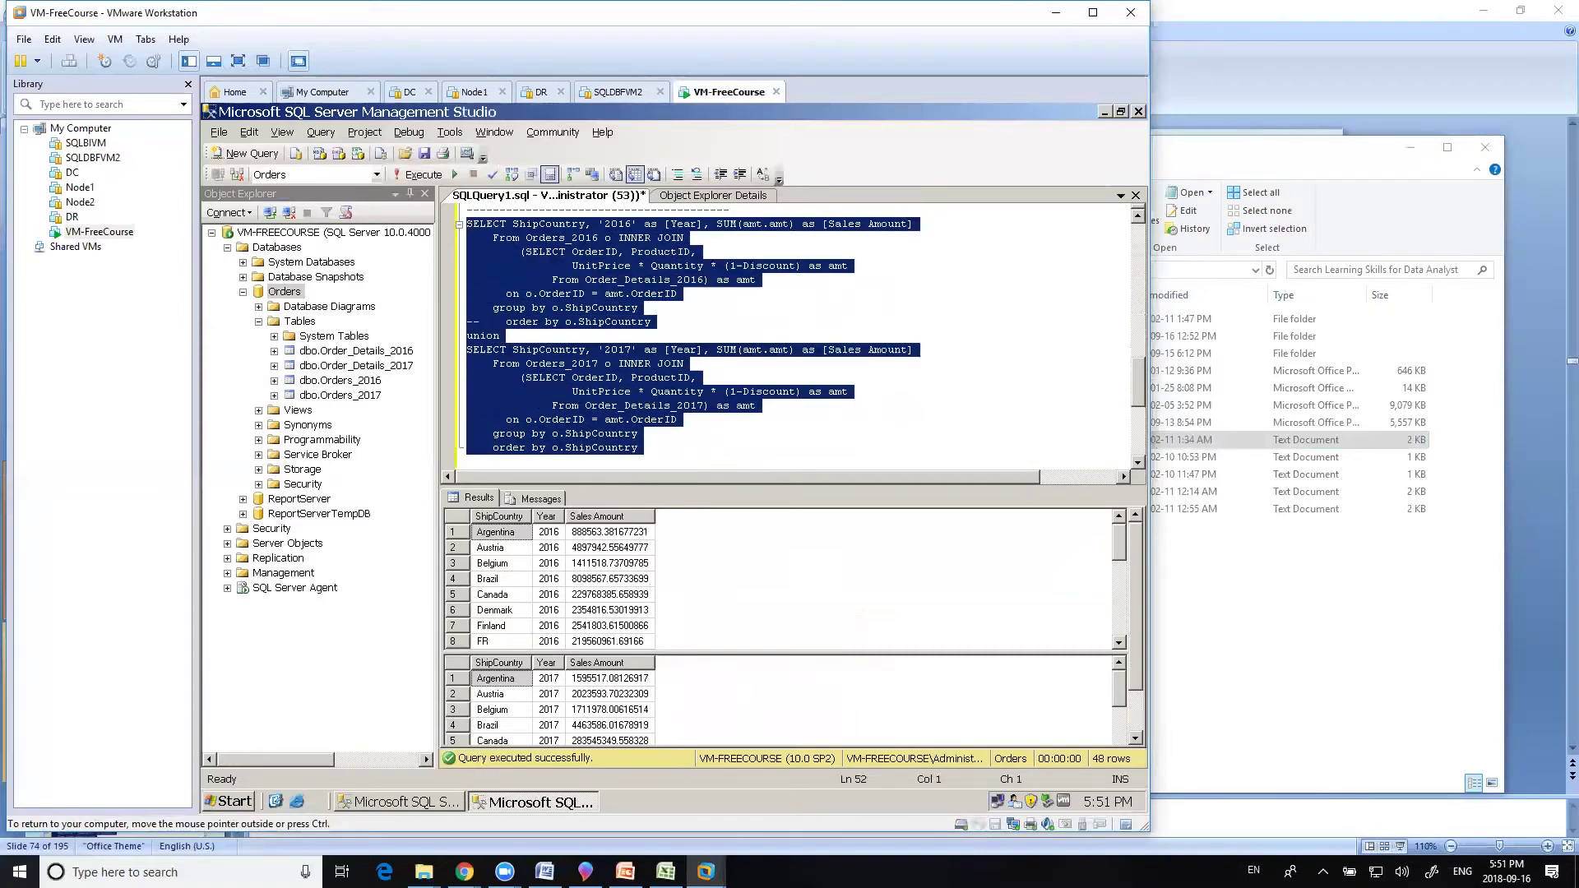
key(F5)
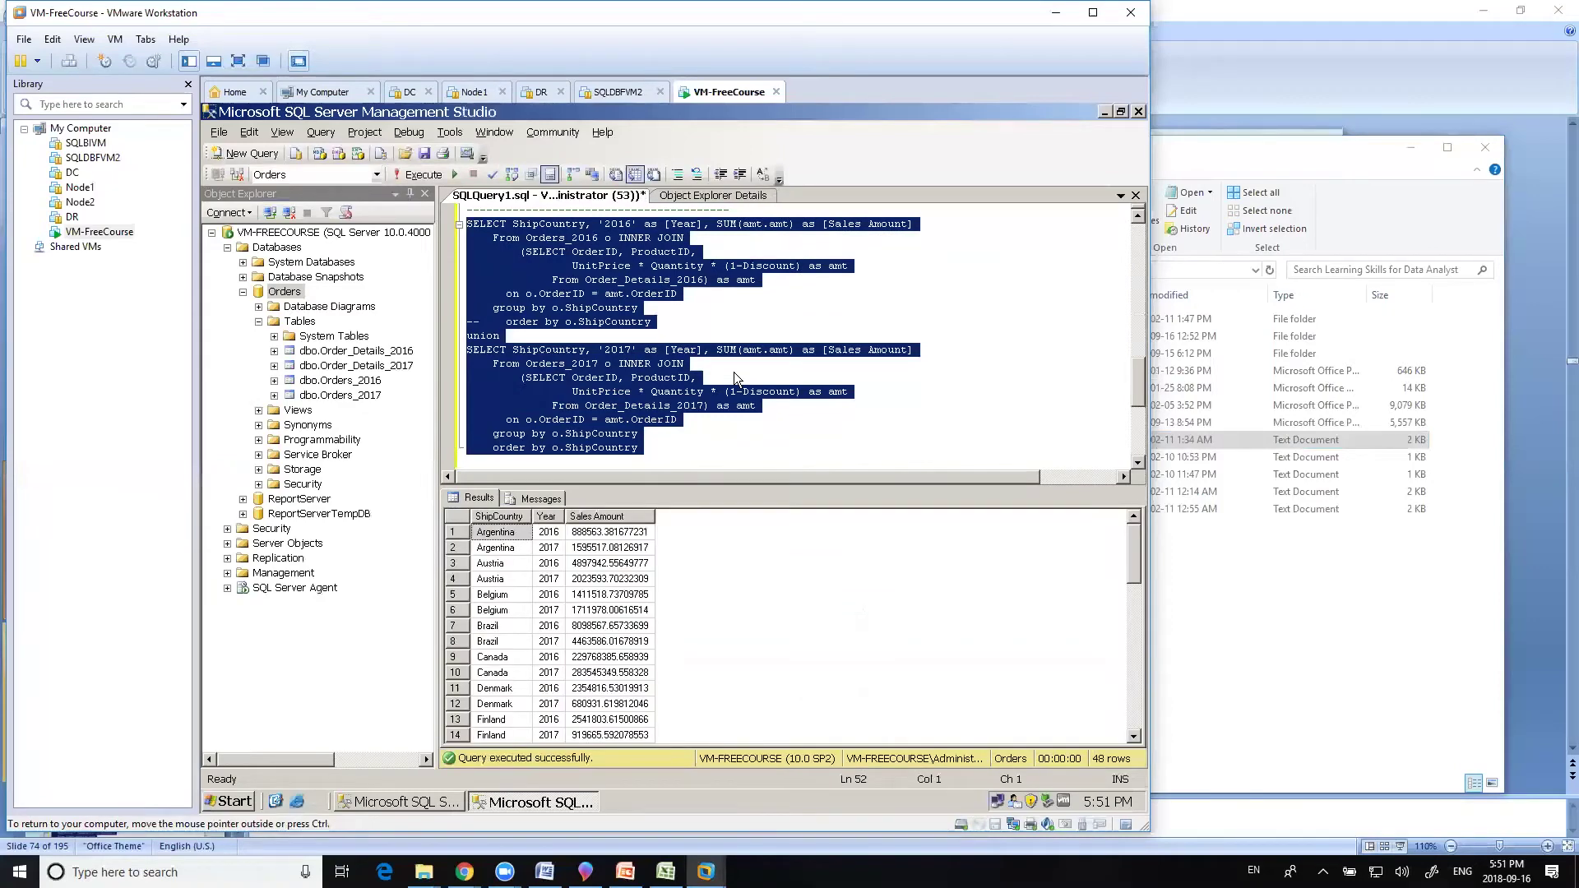
Step: Change the union query's final sort to order by [Year], ShipCountry, removing the o. prefix
click(687, 436)
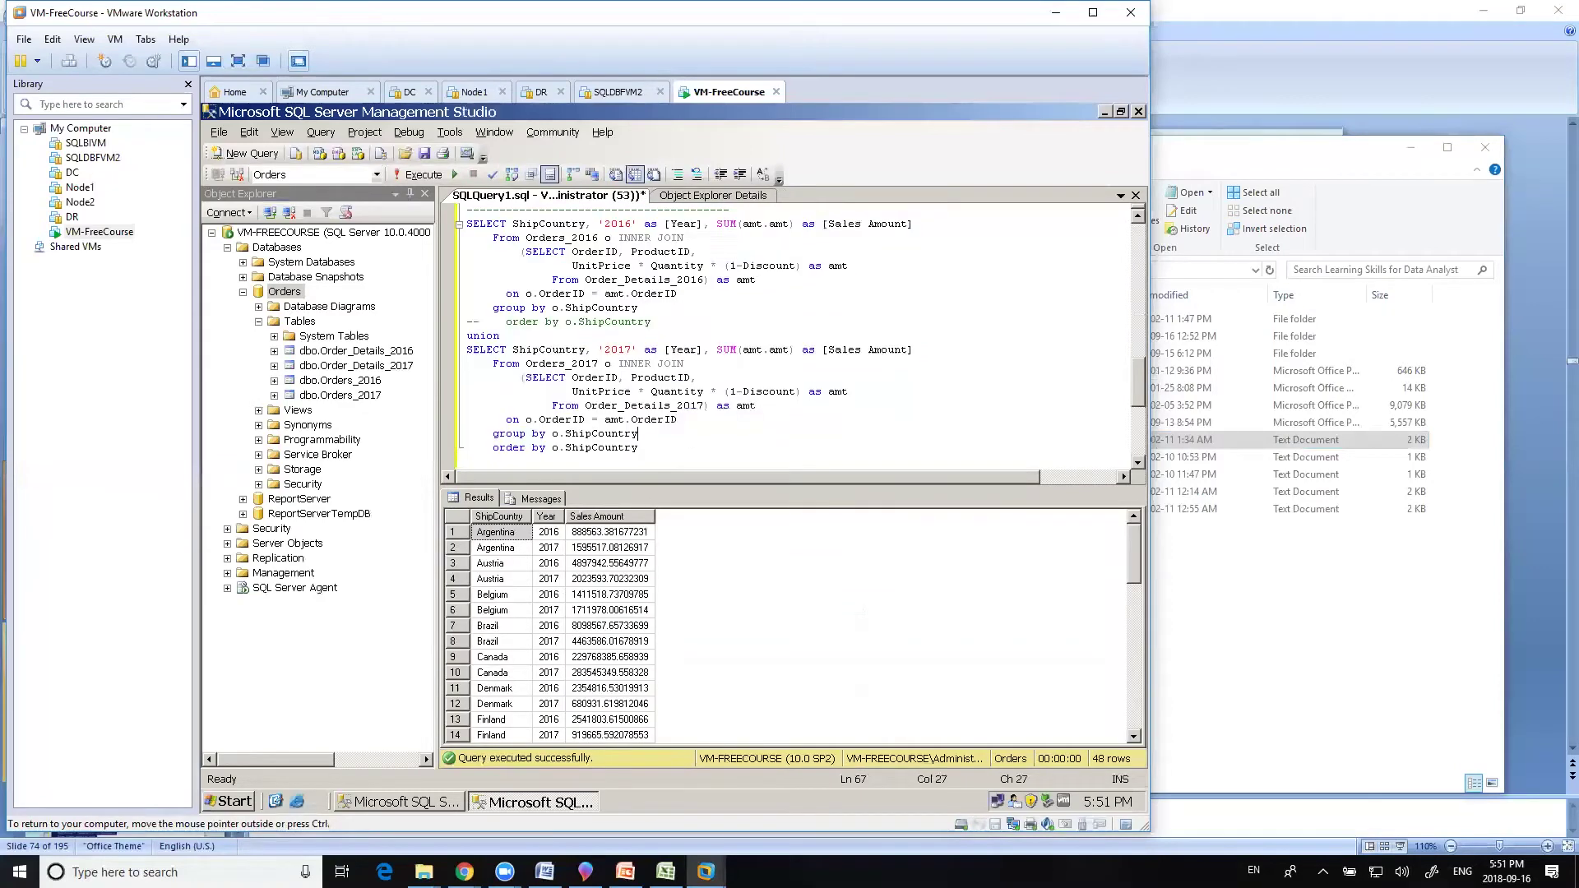
click(552, 447)
text([Ye)
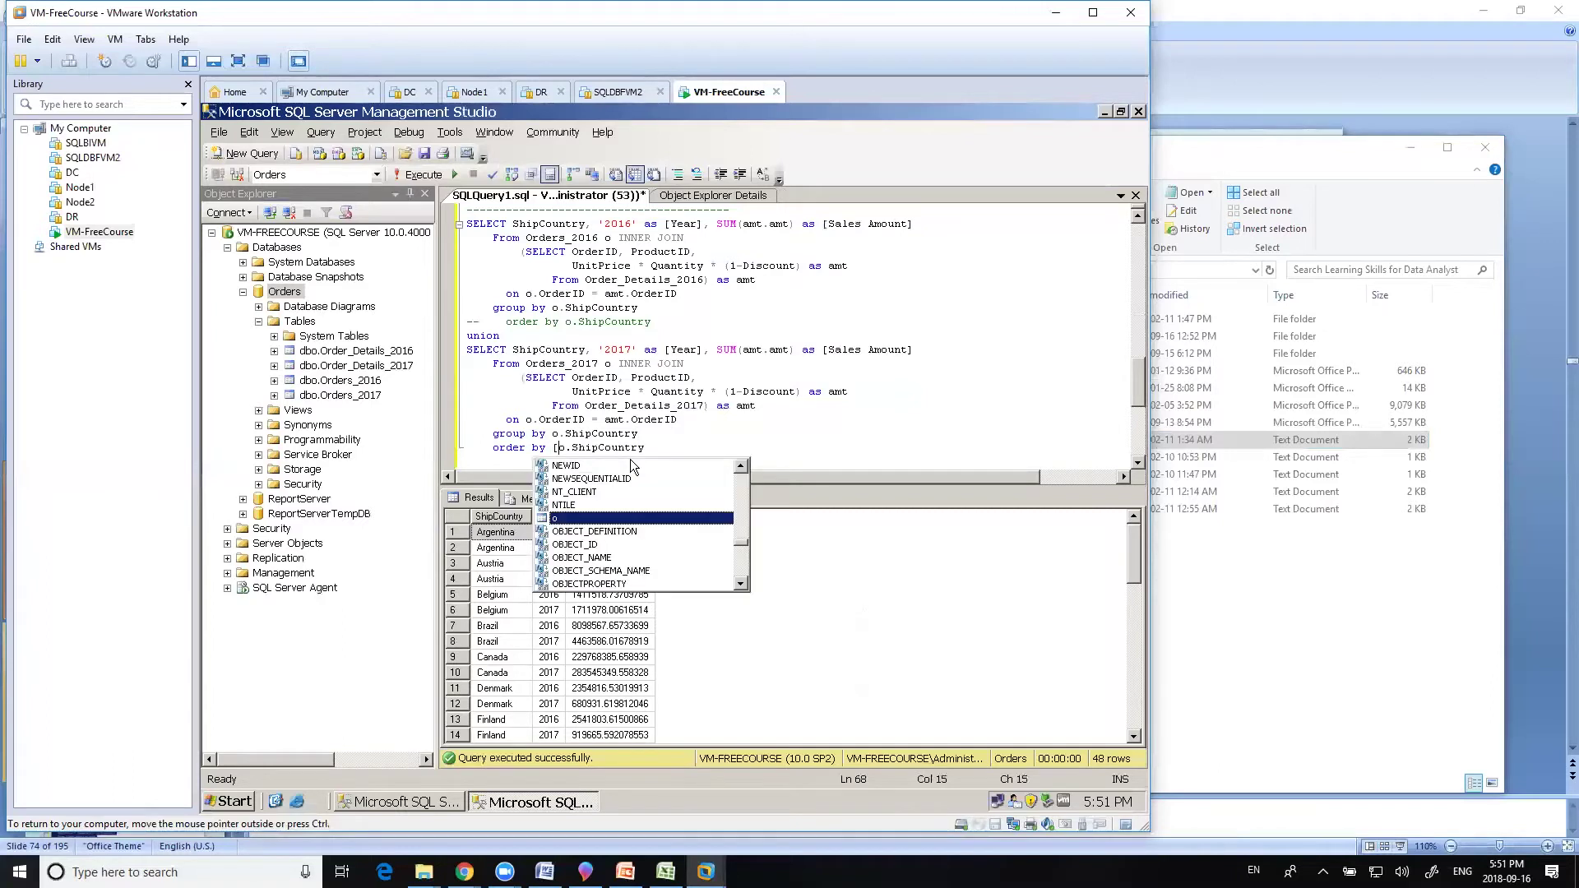
text(ar],)
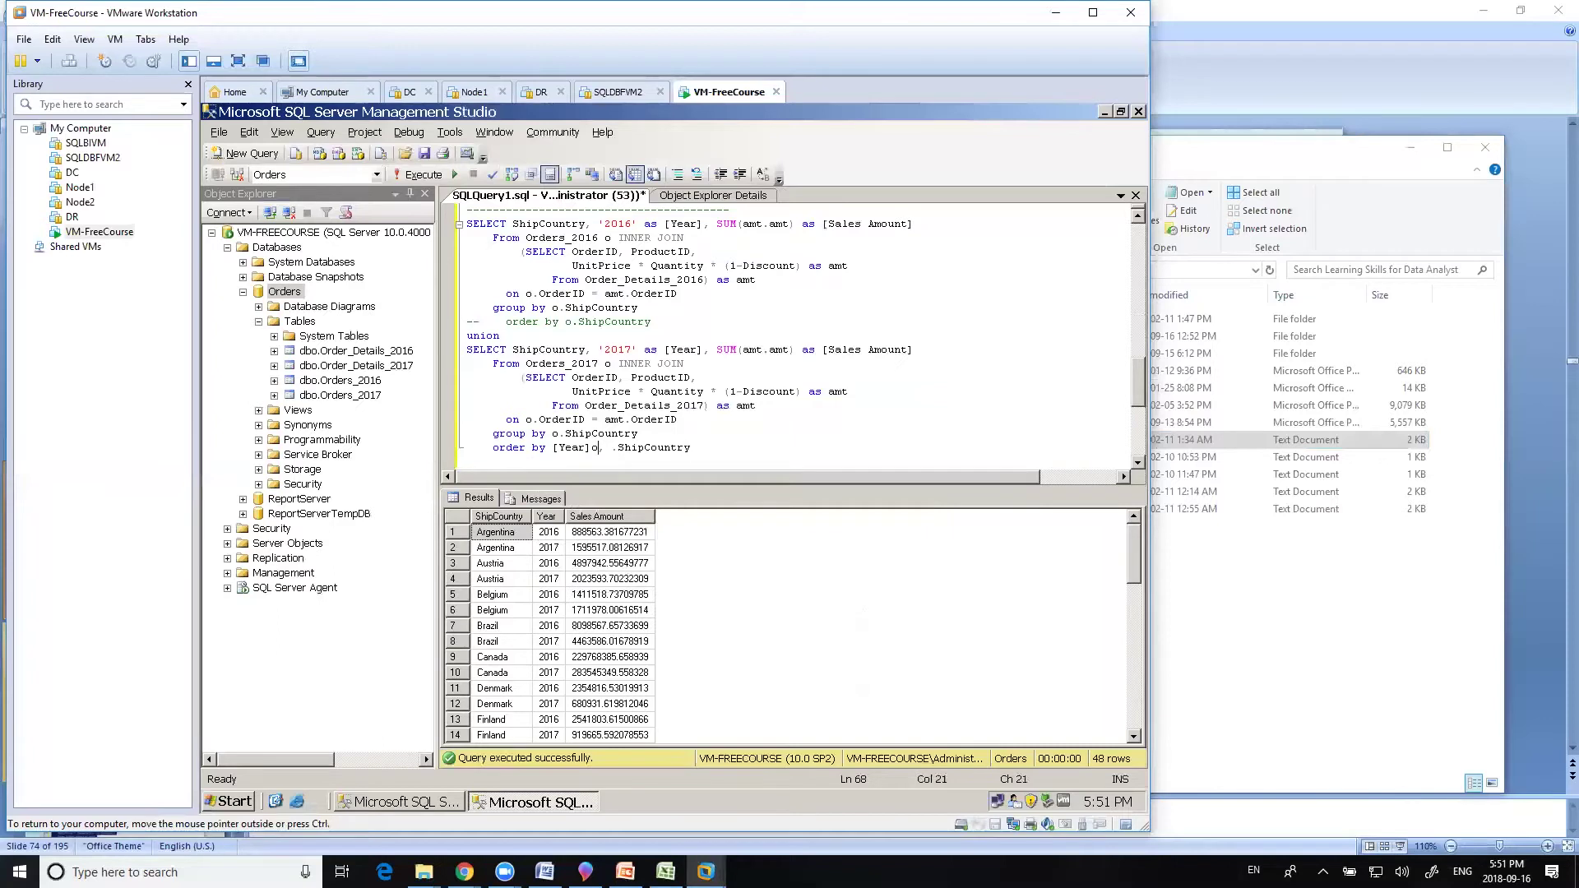
key(BackSpace)
text(o)
key(Escape)
key(BackSpace)
key(BackSpace)
key(Delete)
Step: Try to run the union query sorted by [Year] and ShipCountry as a selection
key(Down)
key(shift+Up)
key(shift+Up)
key(shift+Up)
key(shift+Up)
key(shift+Up)
key(shift+Up)
key(shift+Up)
key(shift+Up)
key(shift+Up)
key(shift+Up)
key(shift+Up)
key(shift+Up)
key(shift+Up)
key(shift+Up)
key(shift+Up)
key(shift+Up)
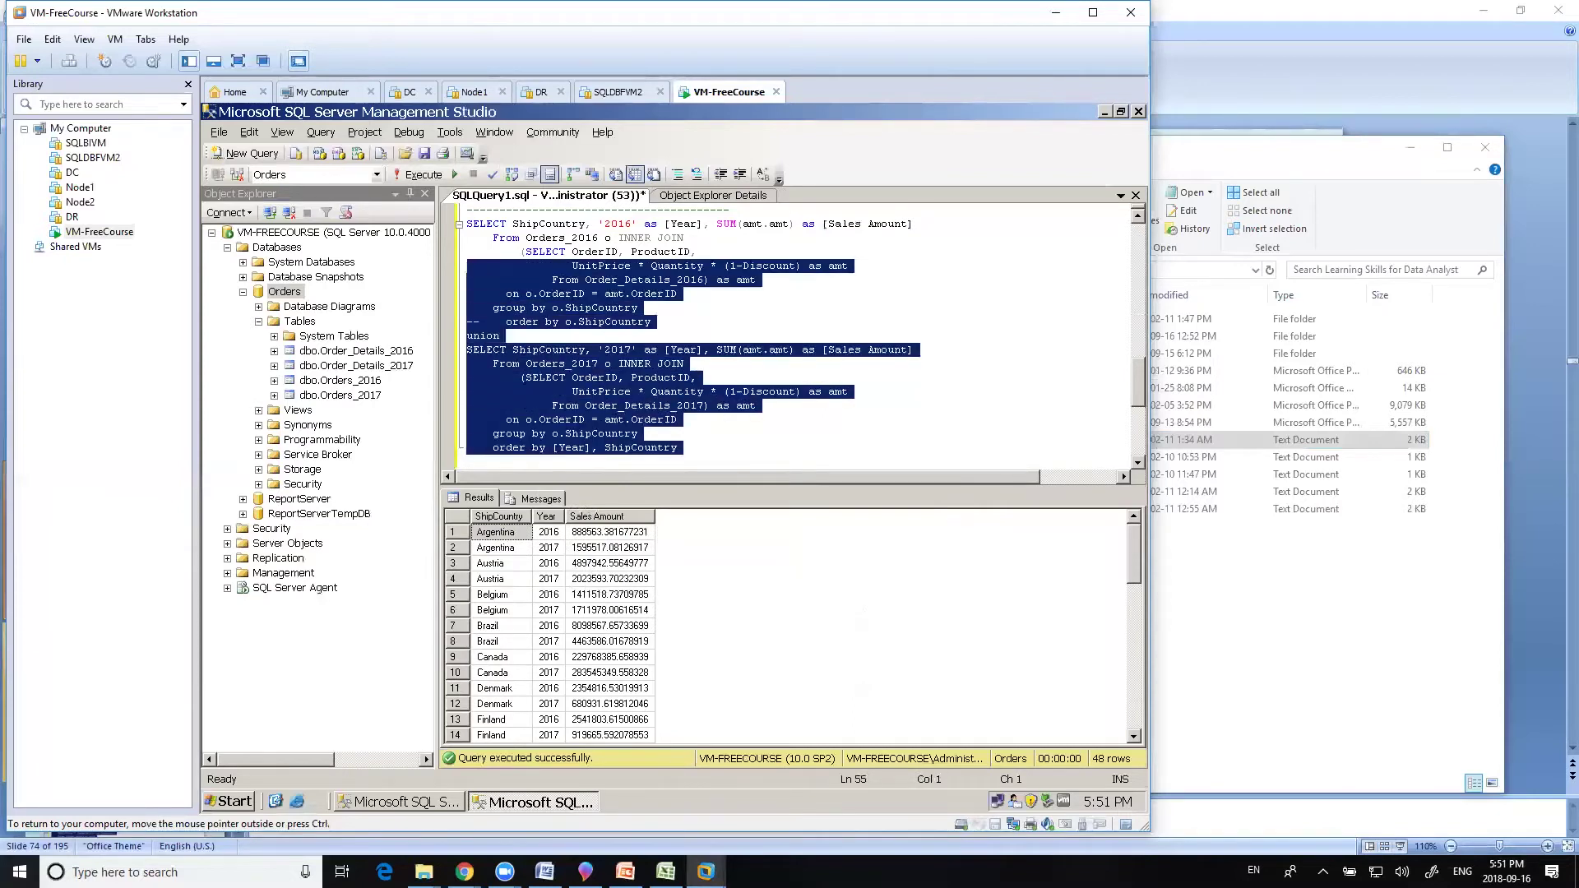
key(F5)
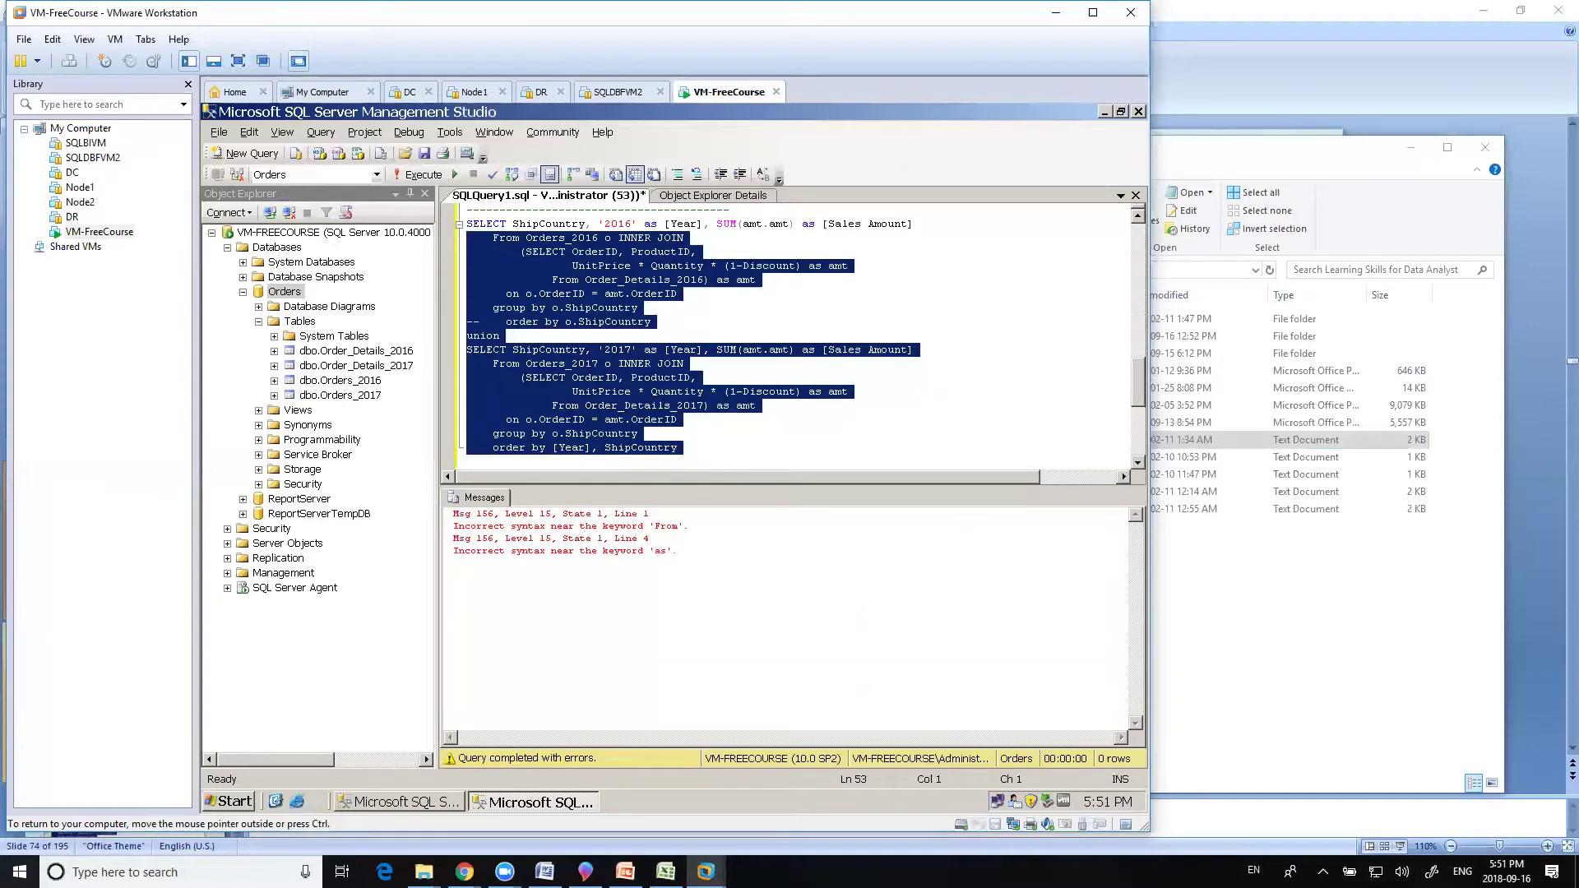
click(467, 461)
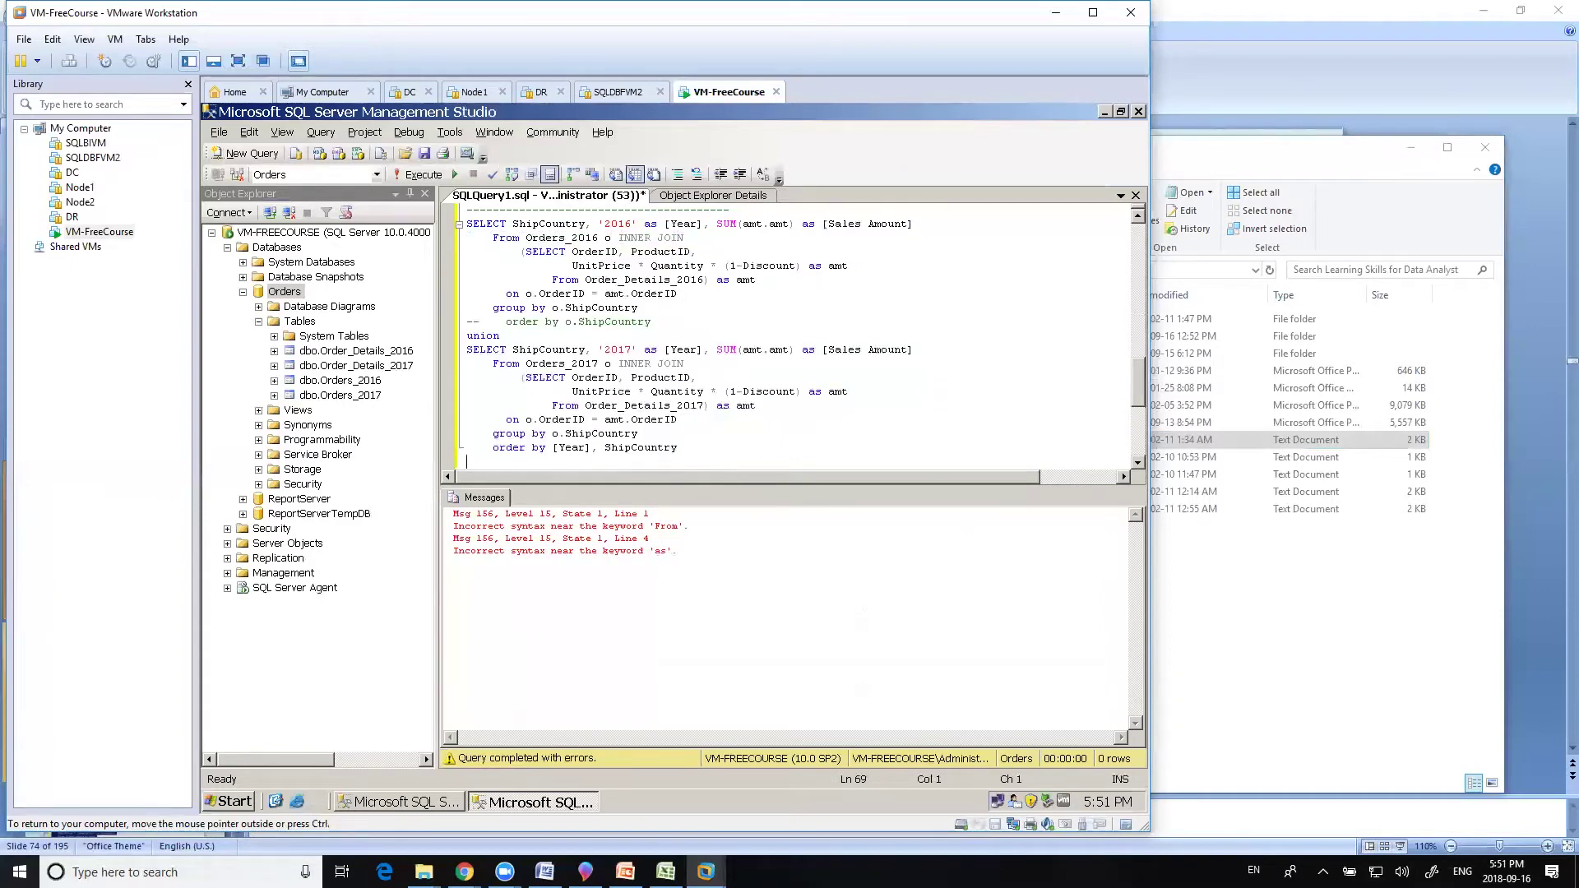
Step: Run only the complete union query, from the 2016 SELECT through the order by [Year], ShipCountry line
click(670, 406)
click(560, 223)
key(ctrl+shift+End)
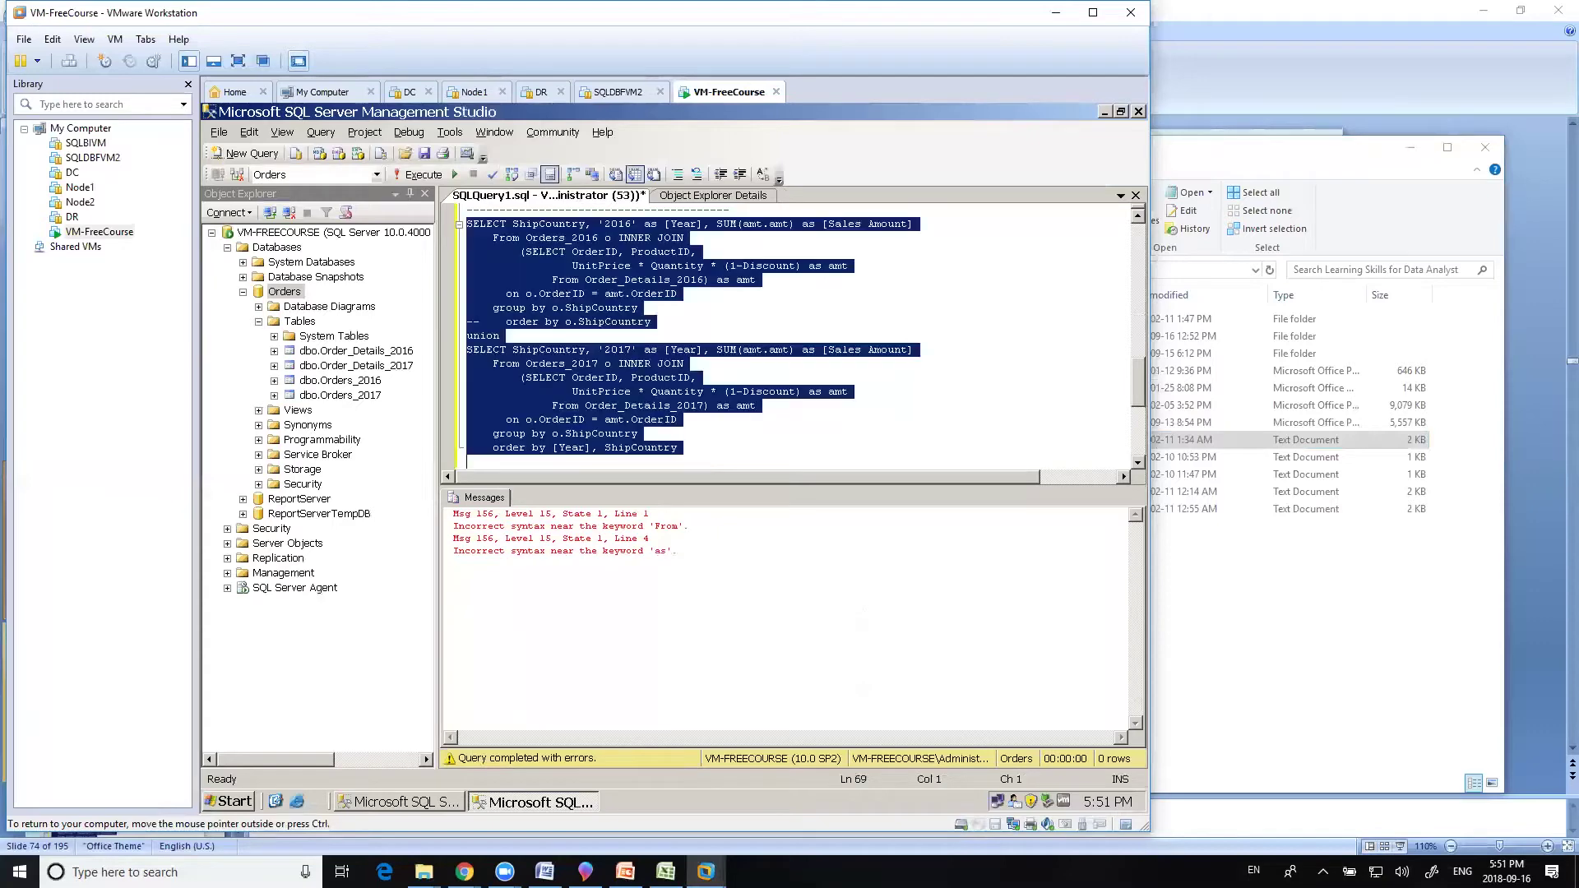
key(F5)
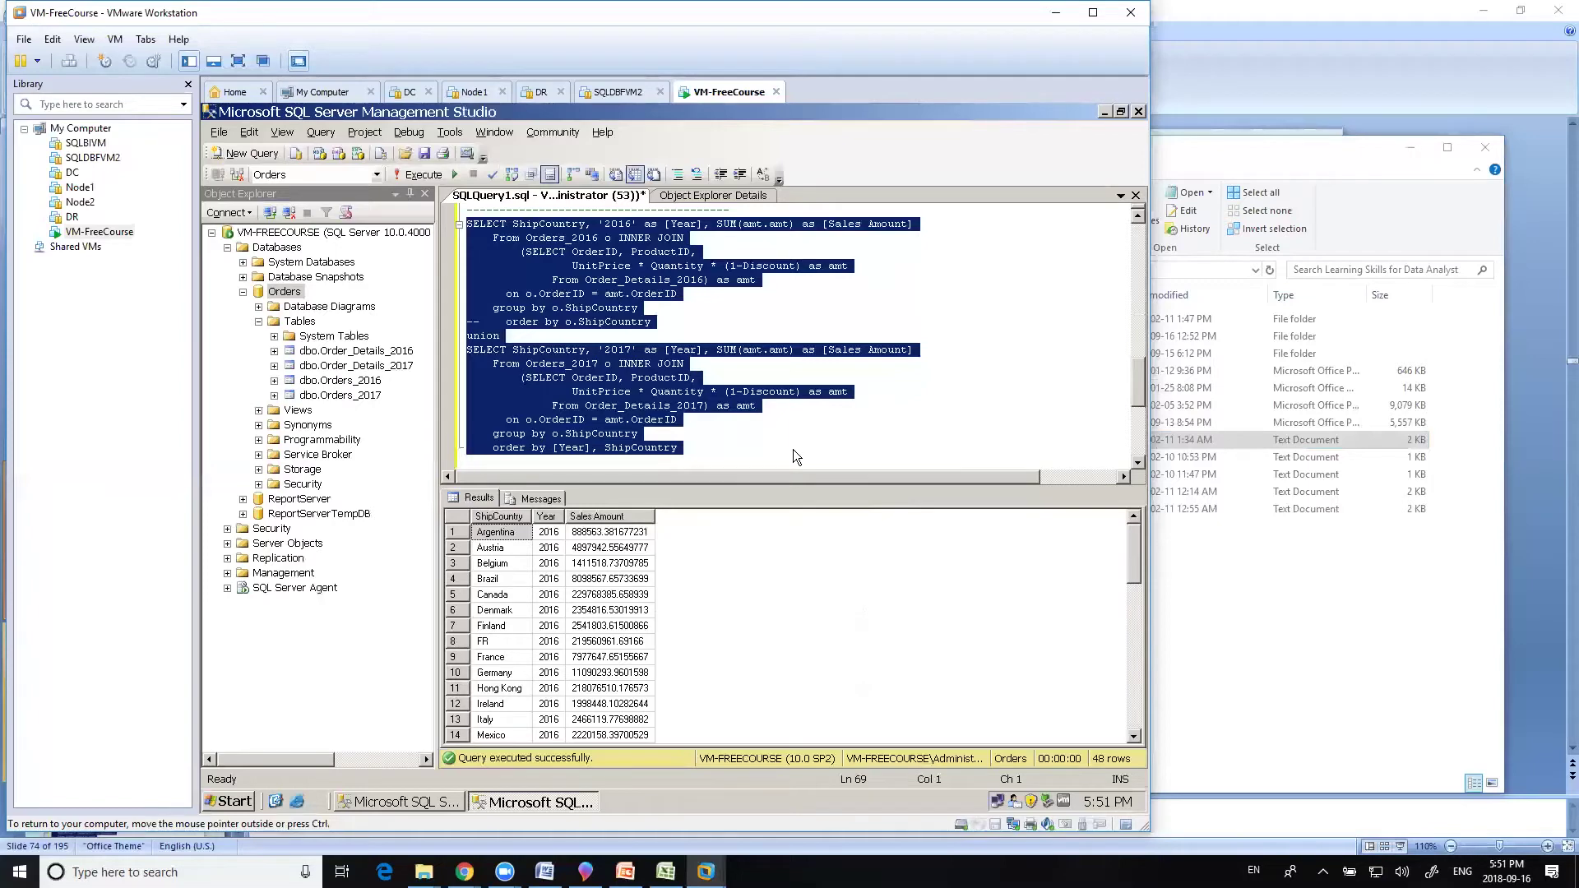
click(710, 448)
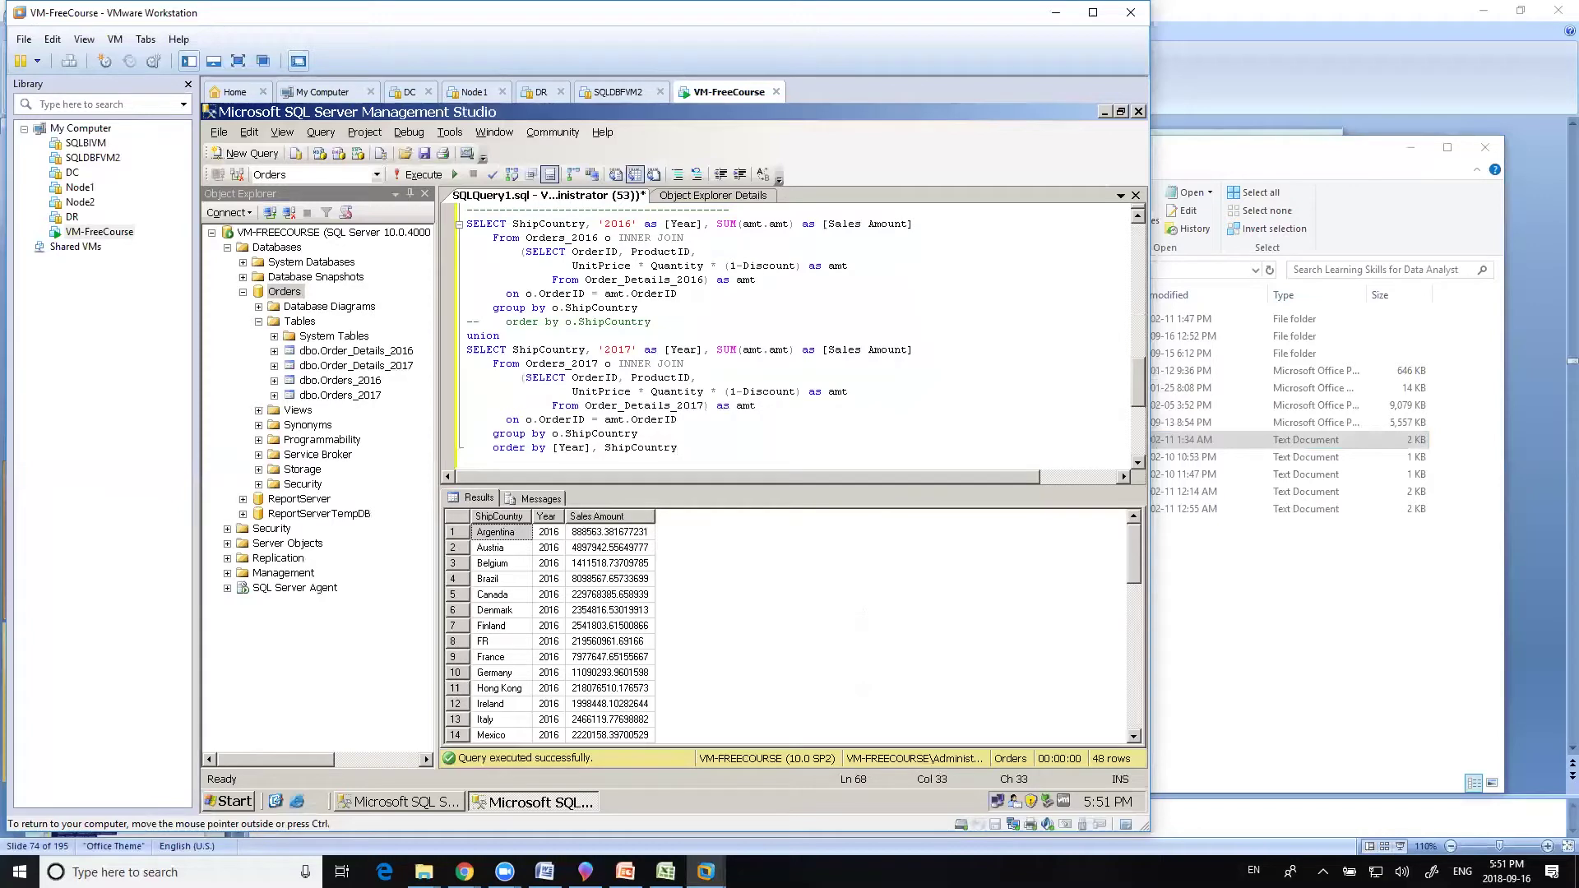
Step: Remove the square brackets around Year in the union query's final order by line
click(598, 447)
key(Left)
key(BackSpace)
key(BackSpace)
Step: Run only the union query with its final line reading order by Year, ShipCountry
key(shift+Up)
key(shift+Up)
key(shift+Up)
key(shift+Up)
key(shift+Up)
key(shift+Up)
key(shift+Up)
key(shift+Up)
key(shift+Up)
key(shift+Up)
key(shift+Up)
key(shift+Up)
key(shift+Up)
key(shift+Up)
key(shift+Up)
key(shift+Up)
key(shift+Up)
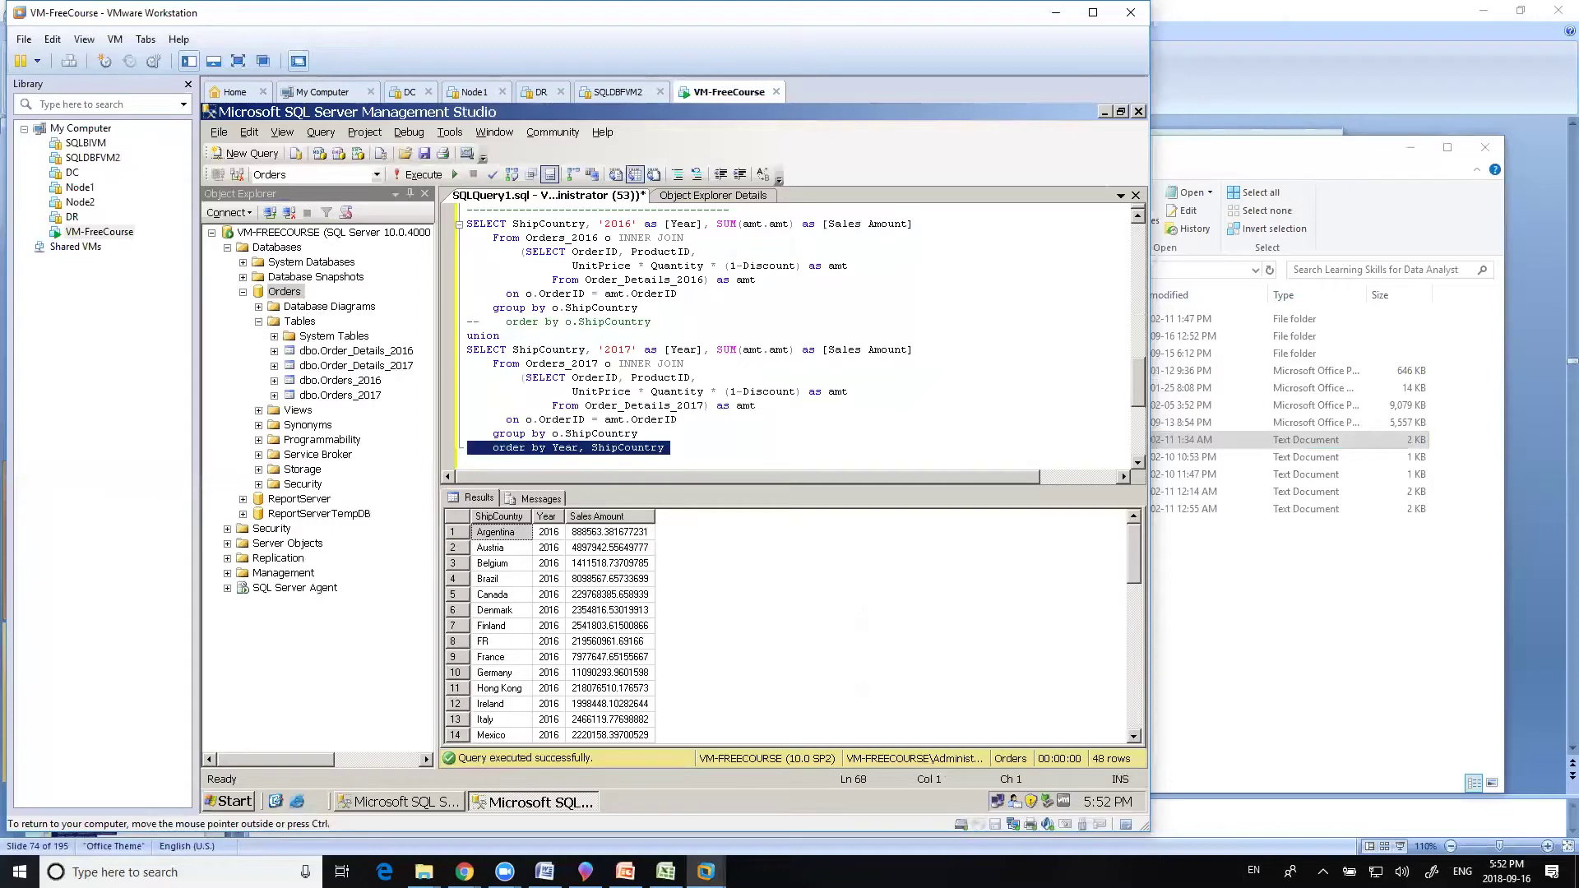
key(F5)
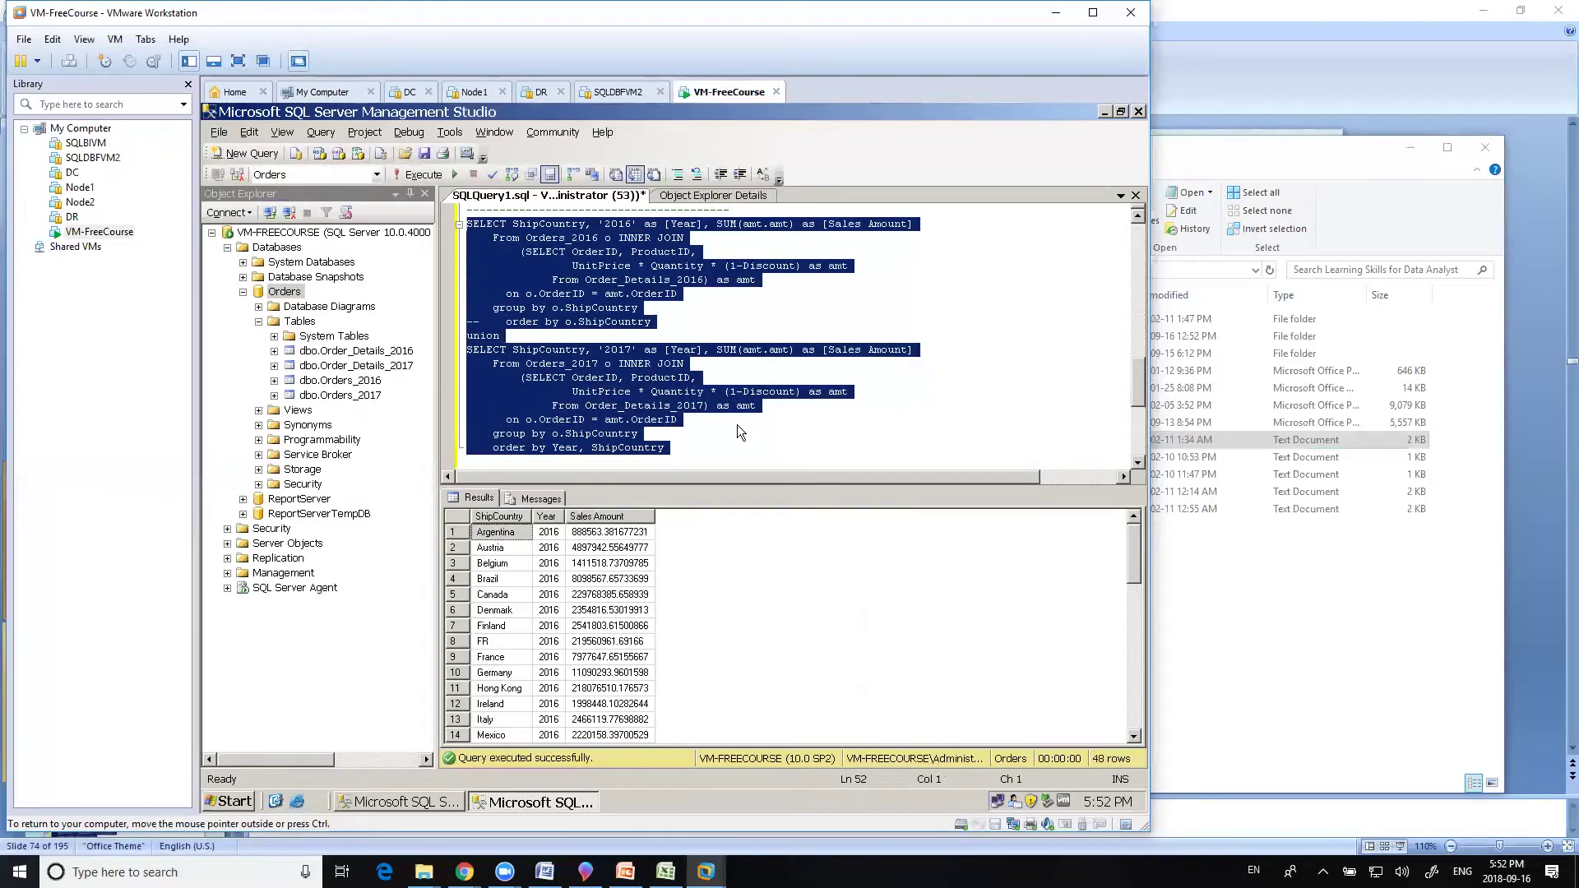
Step: Put the square brackets back around Year in the union query's final order by line
click(618, 434)
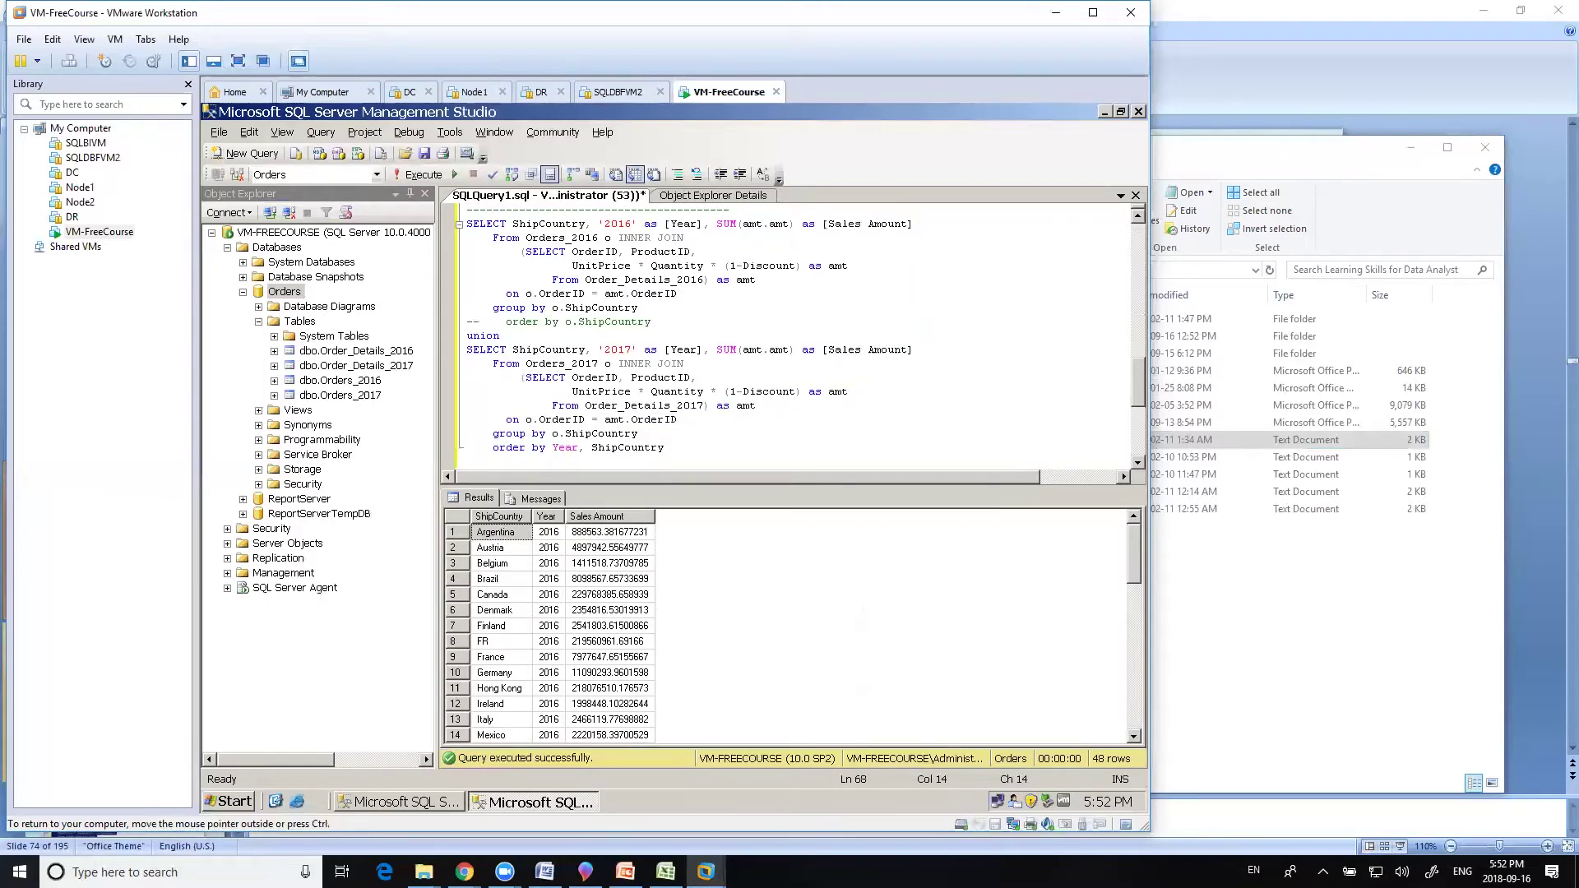
text([Year)
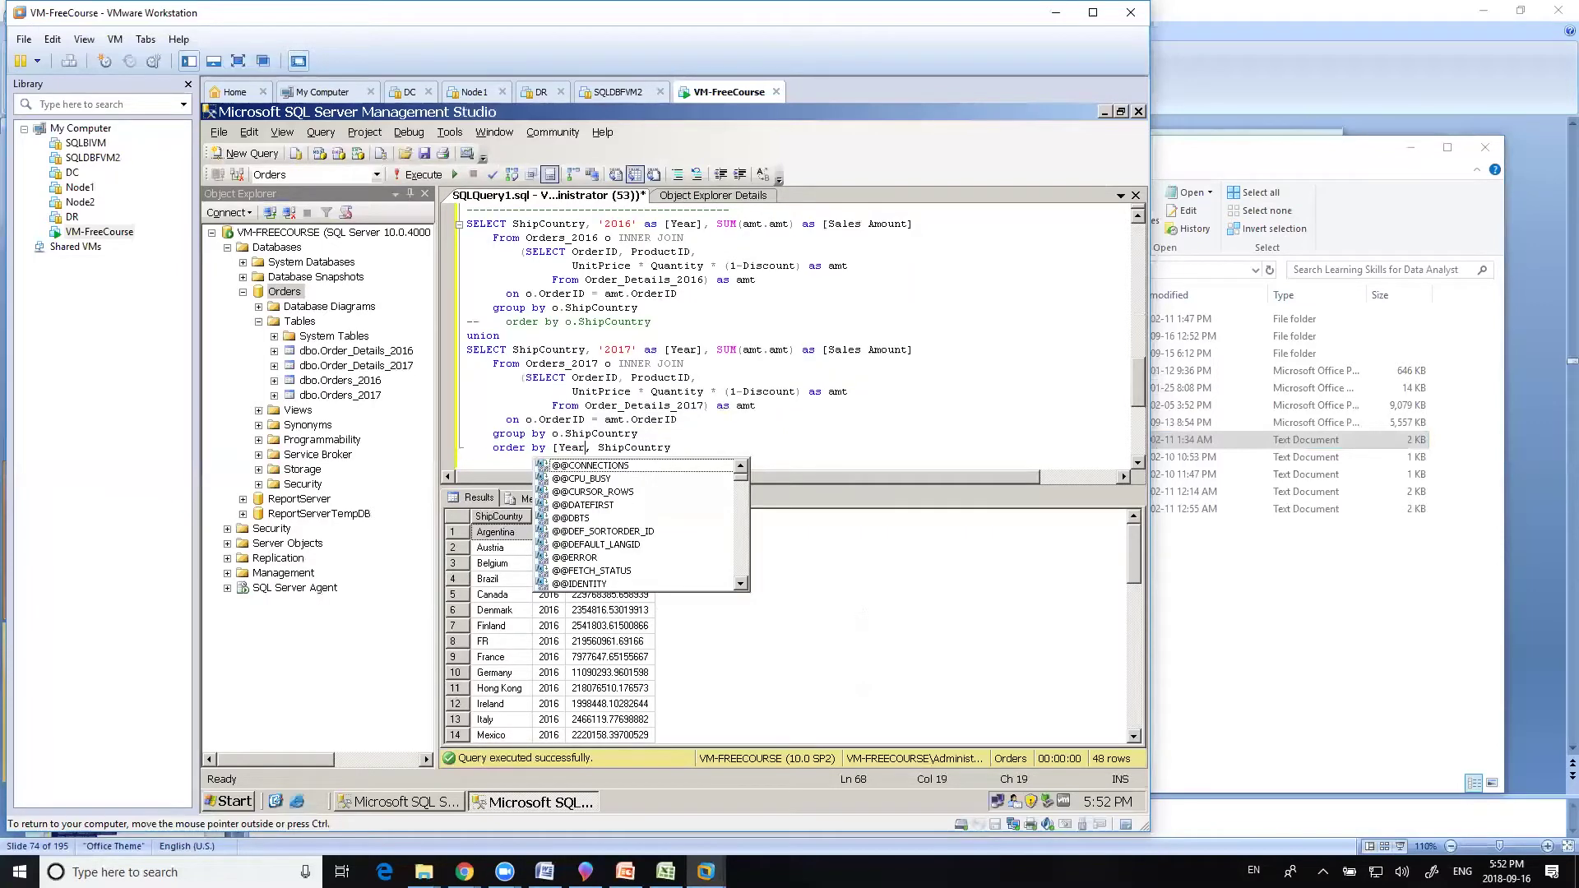
text(])
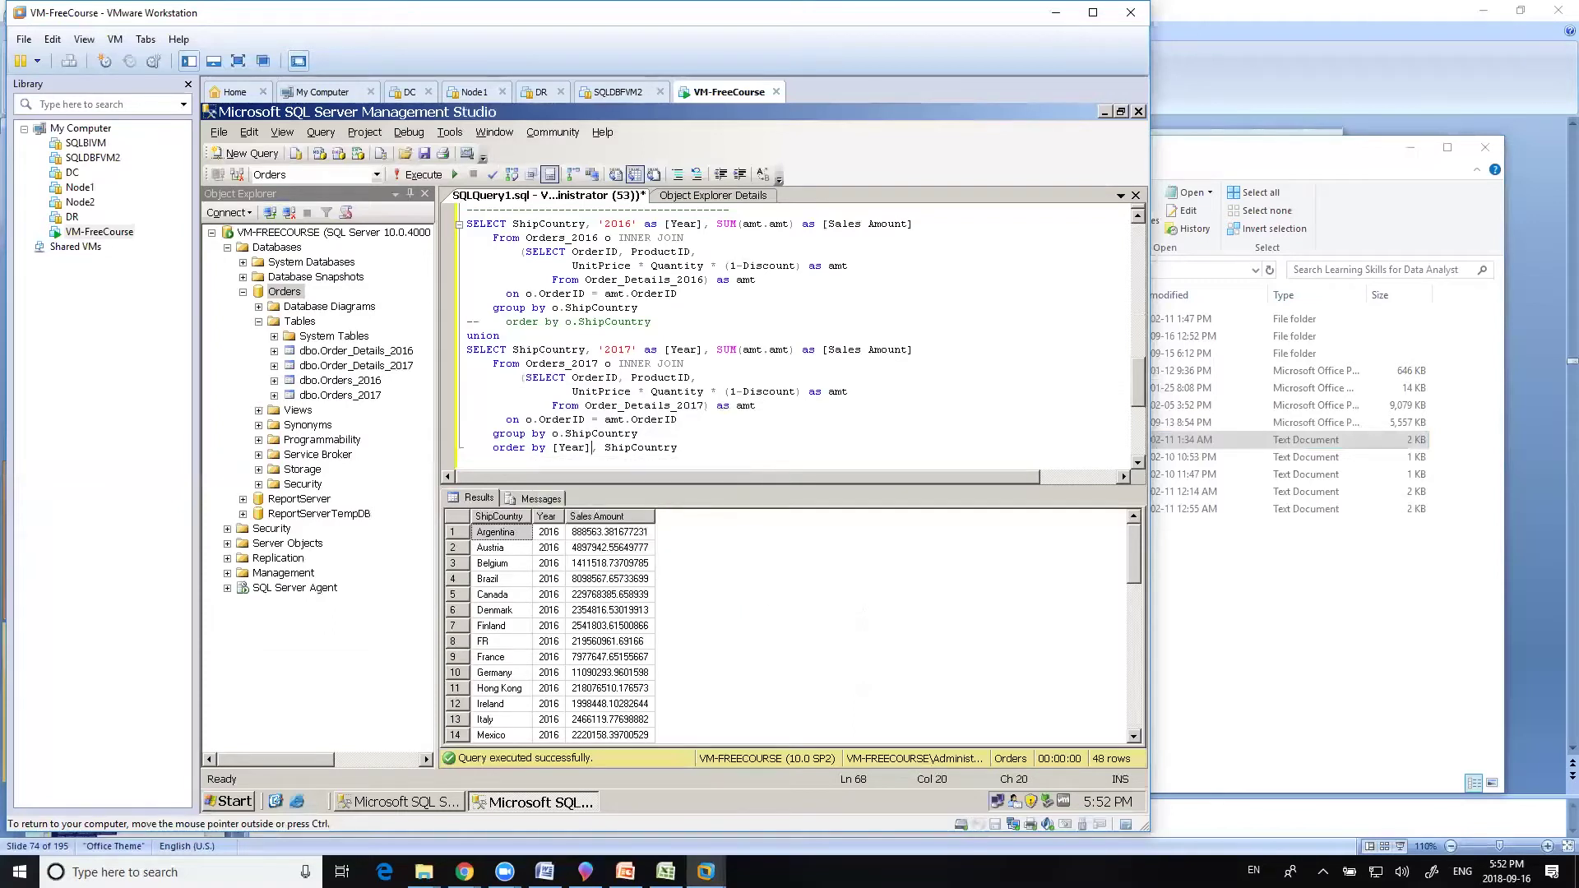
Step: Add the line select YEAR(getdate()) below the union query, run only that line, and delete it again
key(Down)
key(Return)
text(select)
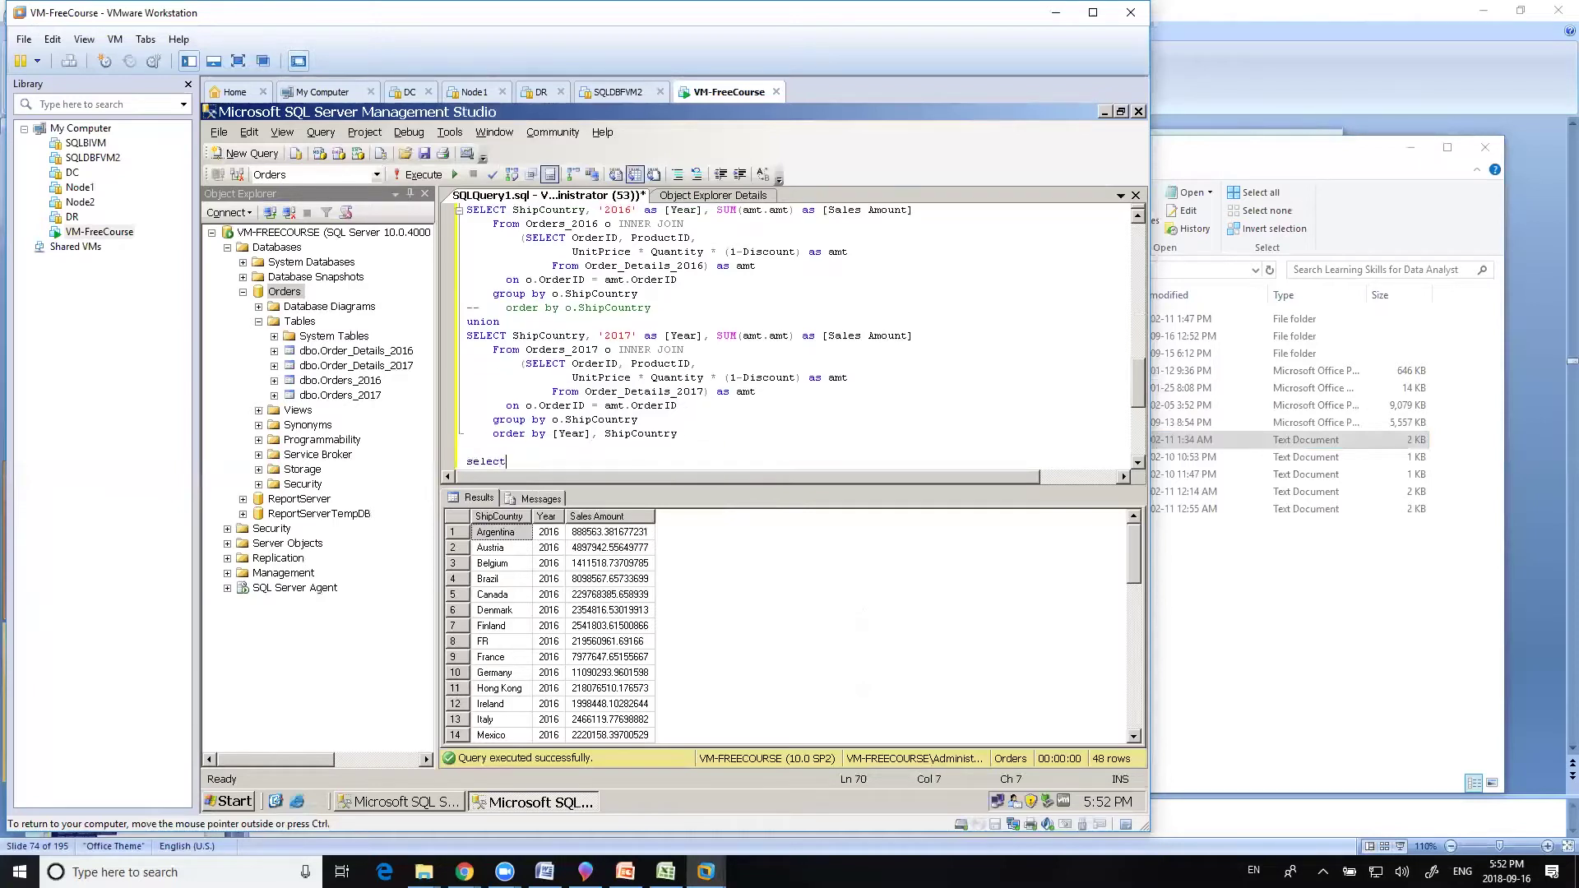
text( YEAR(getdate()))
key(Return)
key(shift+Up)
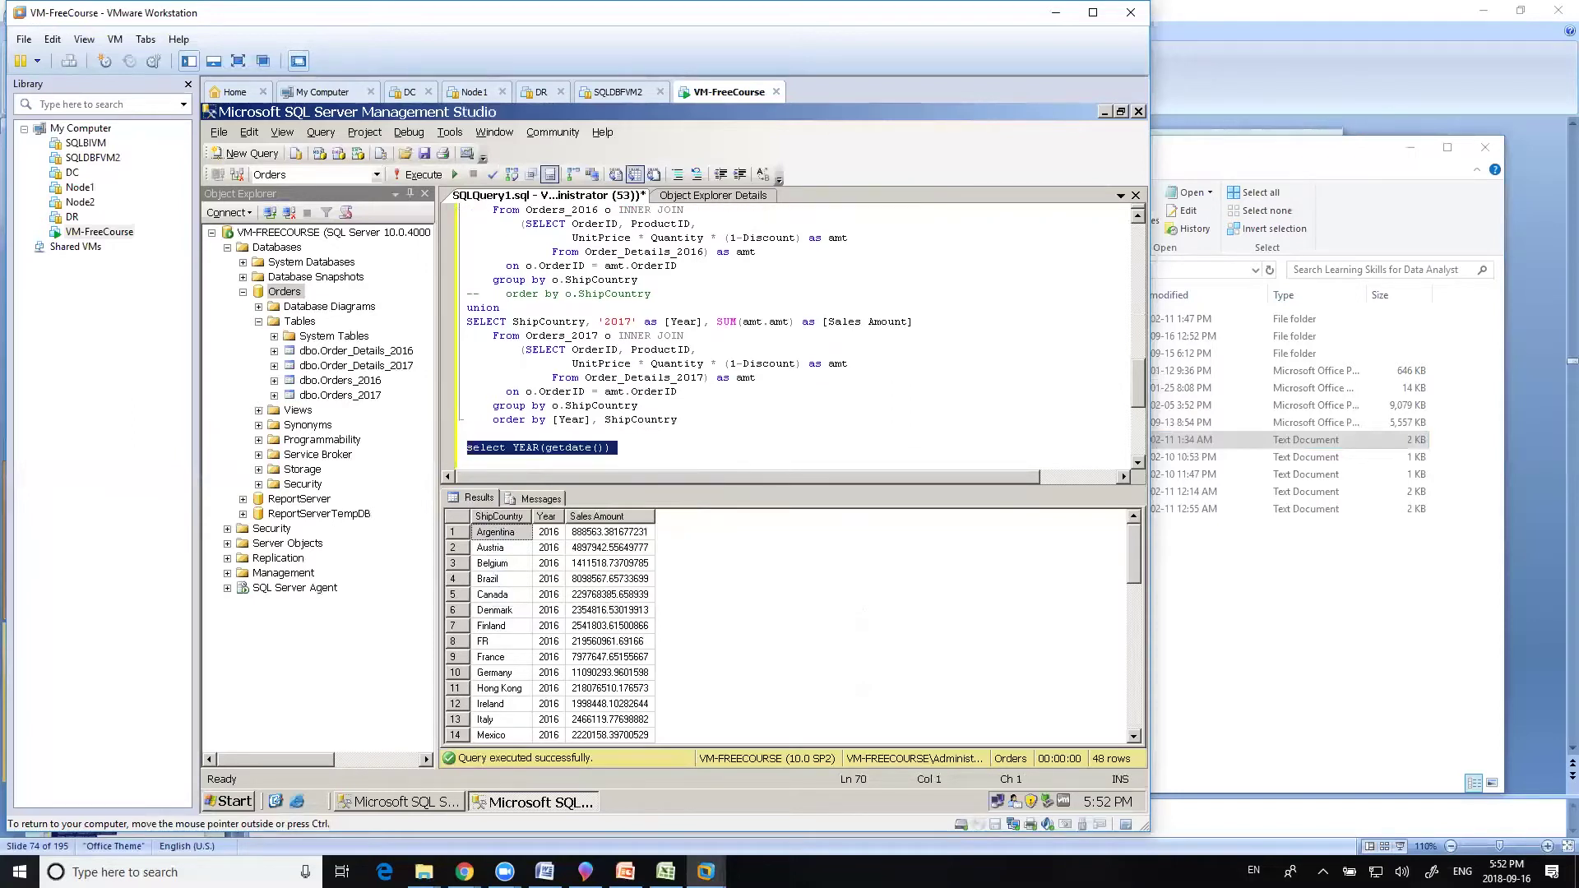
key(F5)
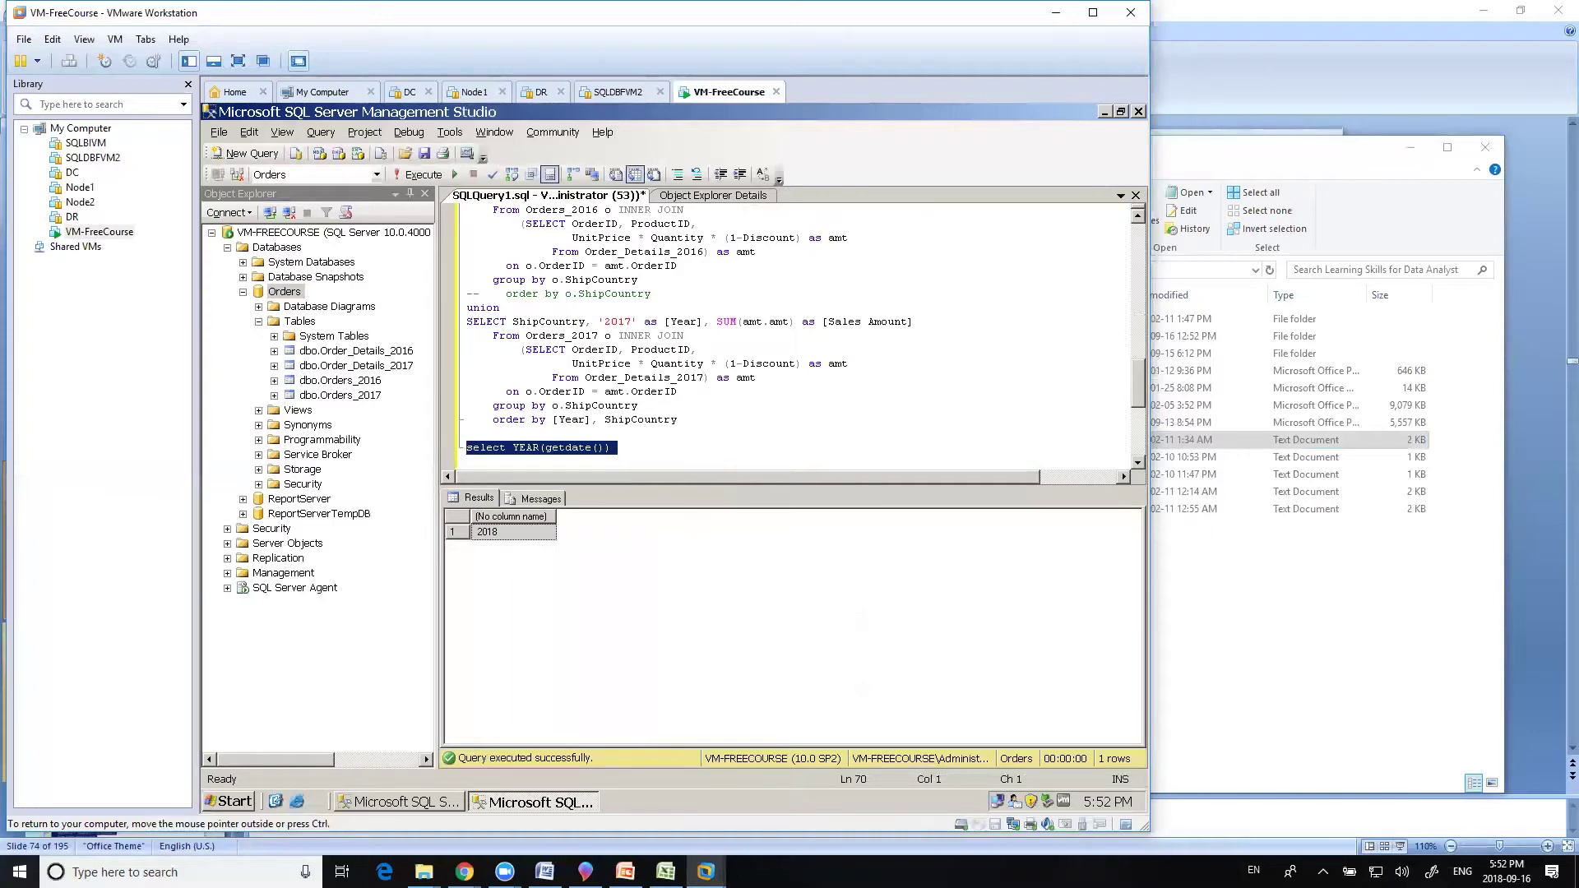
key(Delete)
key(BackSpace)
Step: Strip the square brackets from Year in the final order by line and enclose it again as [Year]
click(592, 419)
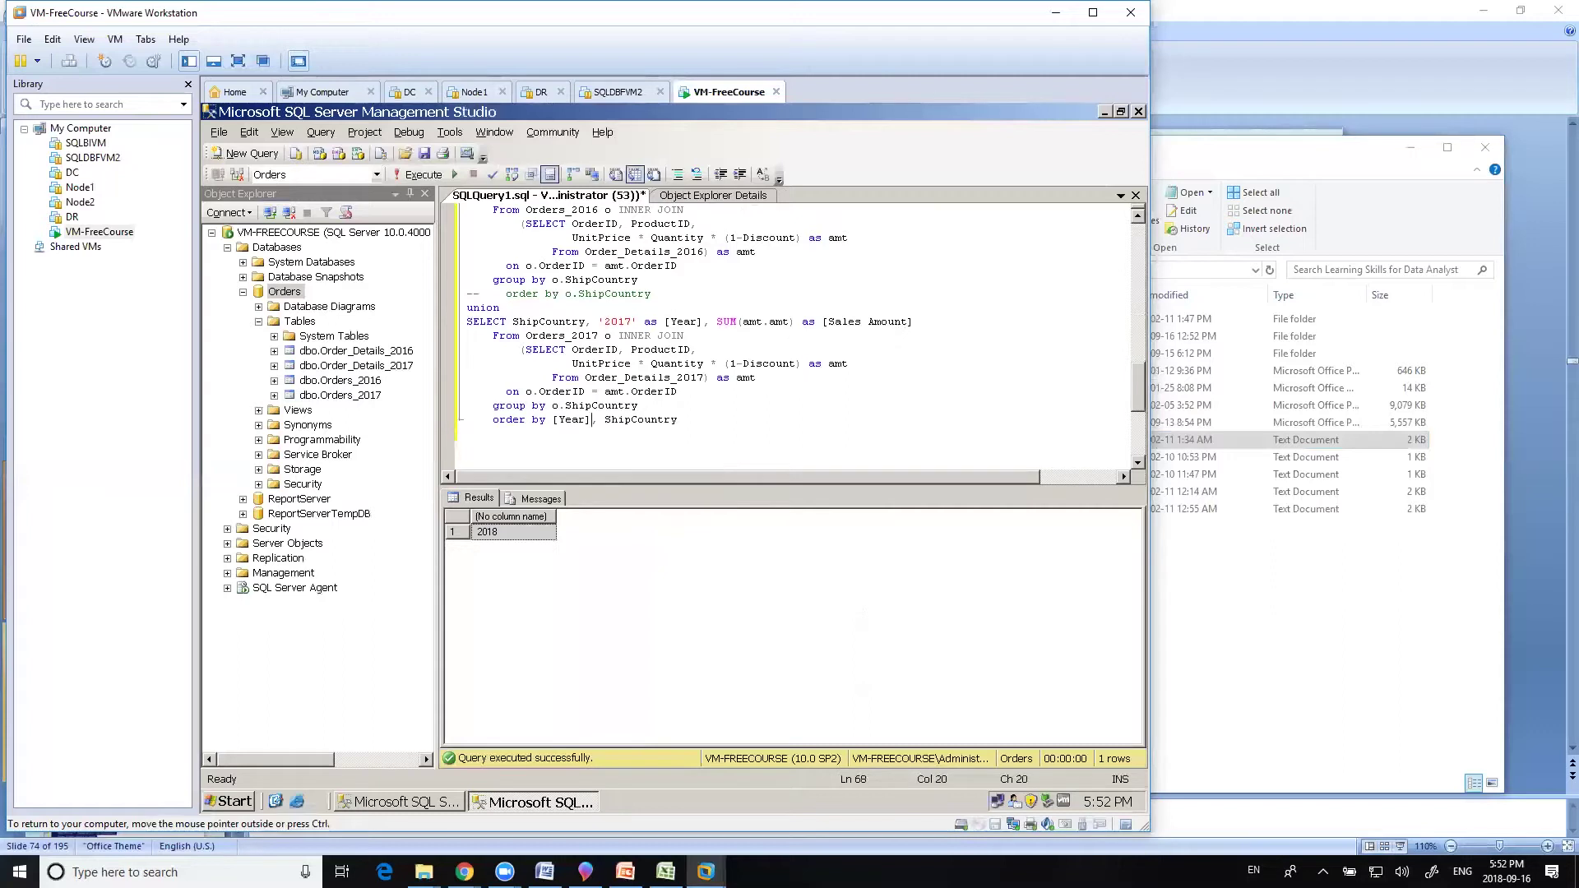
key(BackSpace)
key(Left)
key(BackSpace)
click(665, 420)
click(677, 434)
text([)
key(Right)
key(Right)
key(Right)
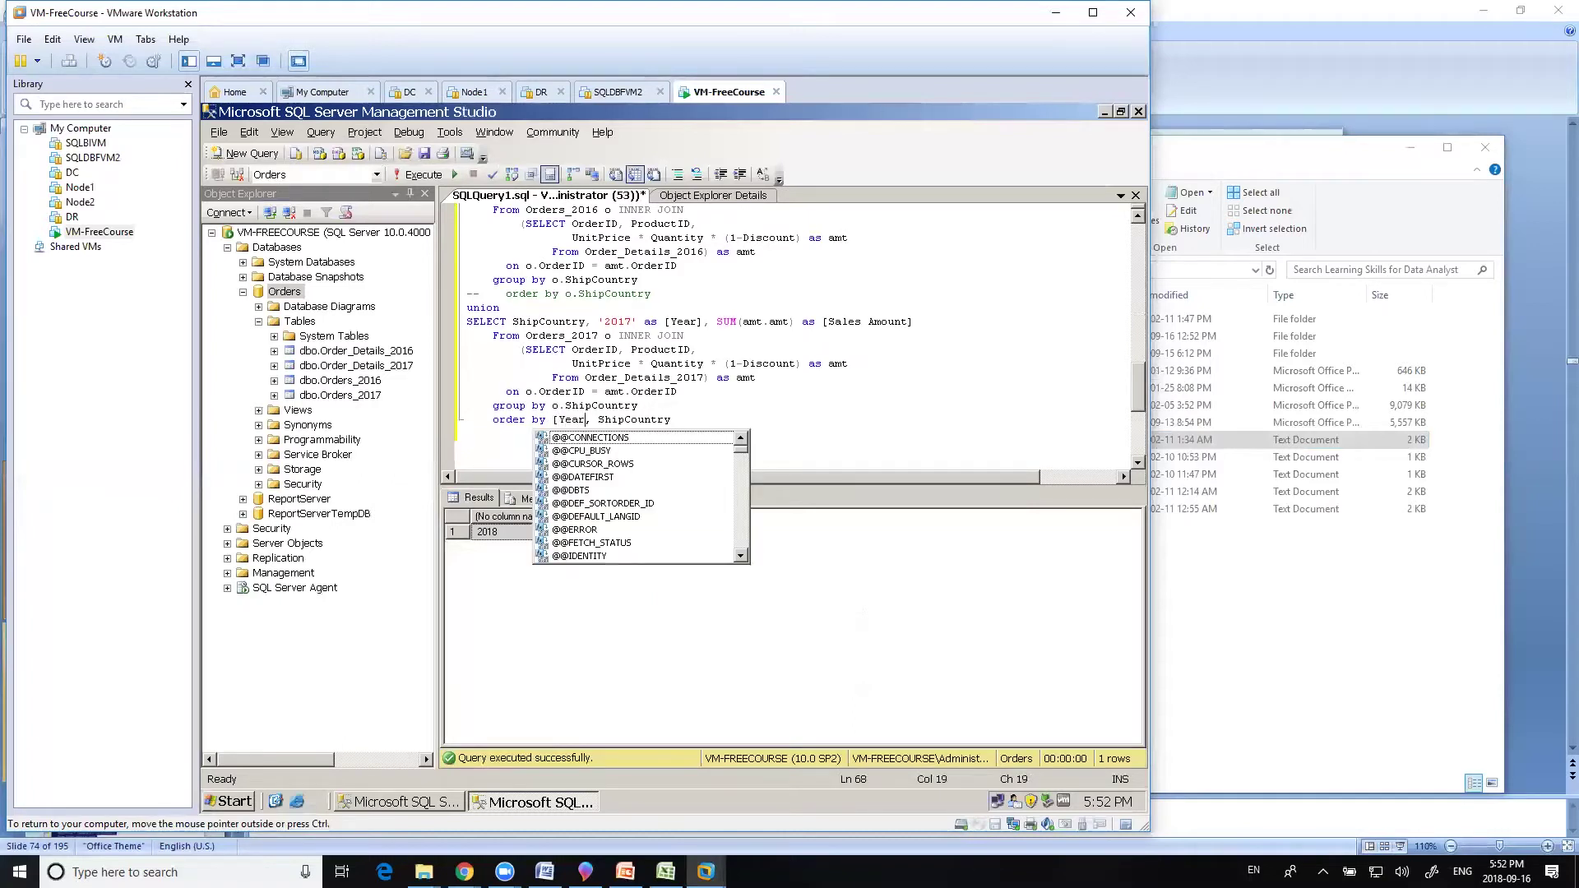
text(])
Step: Enclose ShipCountry in square brackets so the union query ends with order by [Year], [ShipCountry]
key(Right)
key(Right)
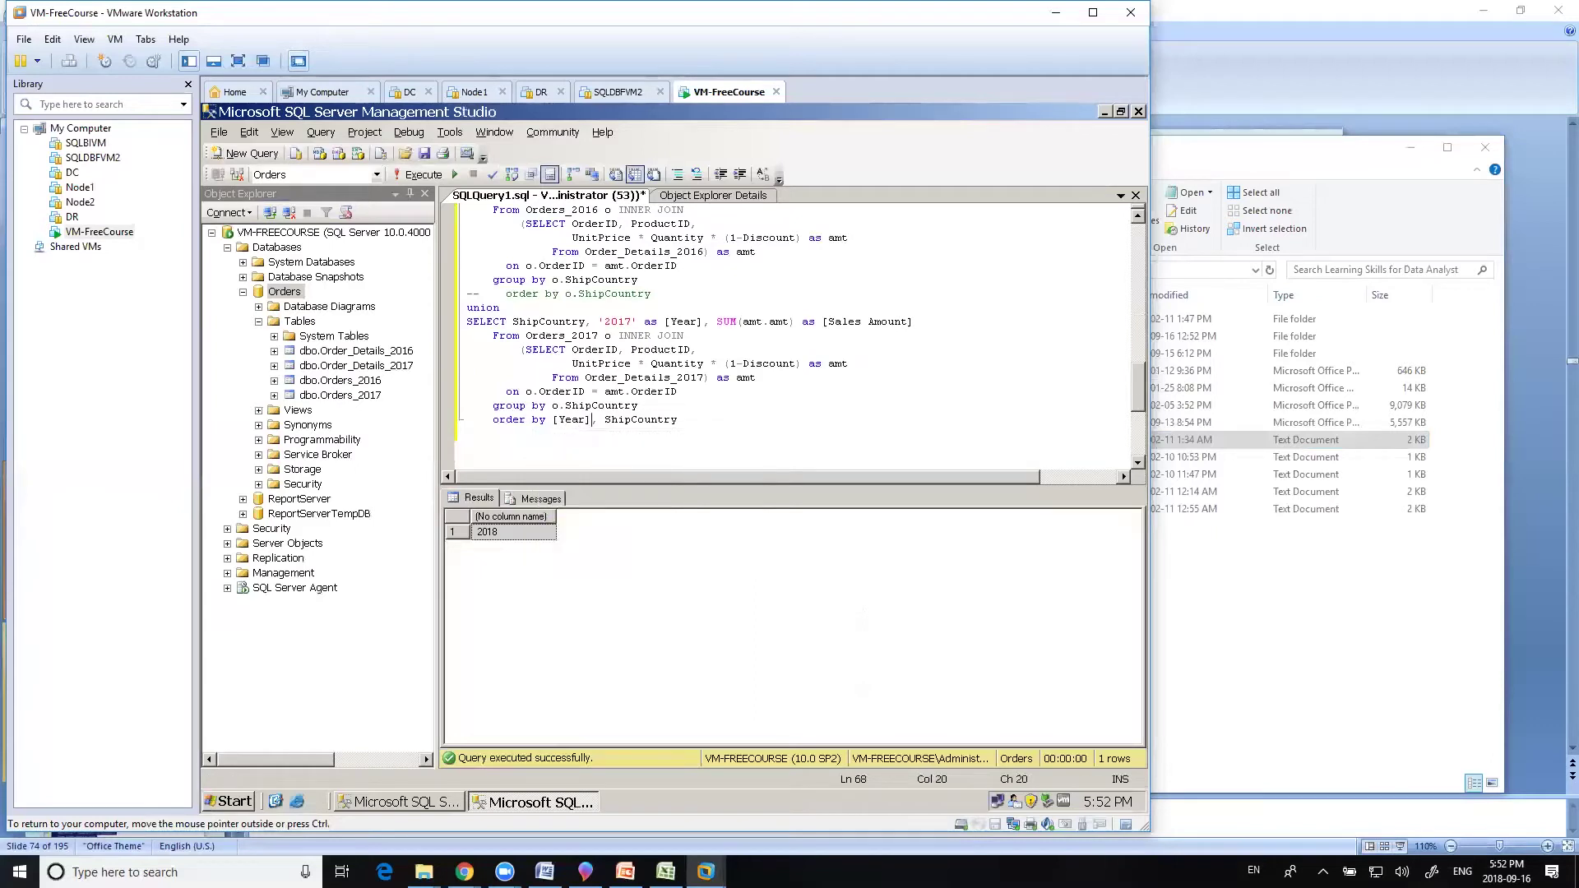
text([)
key(End)
text(])
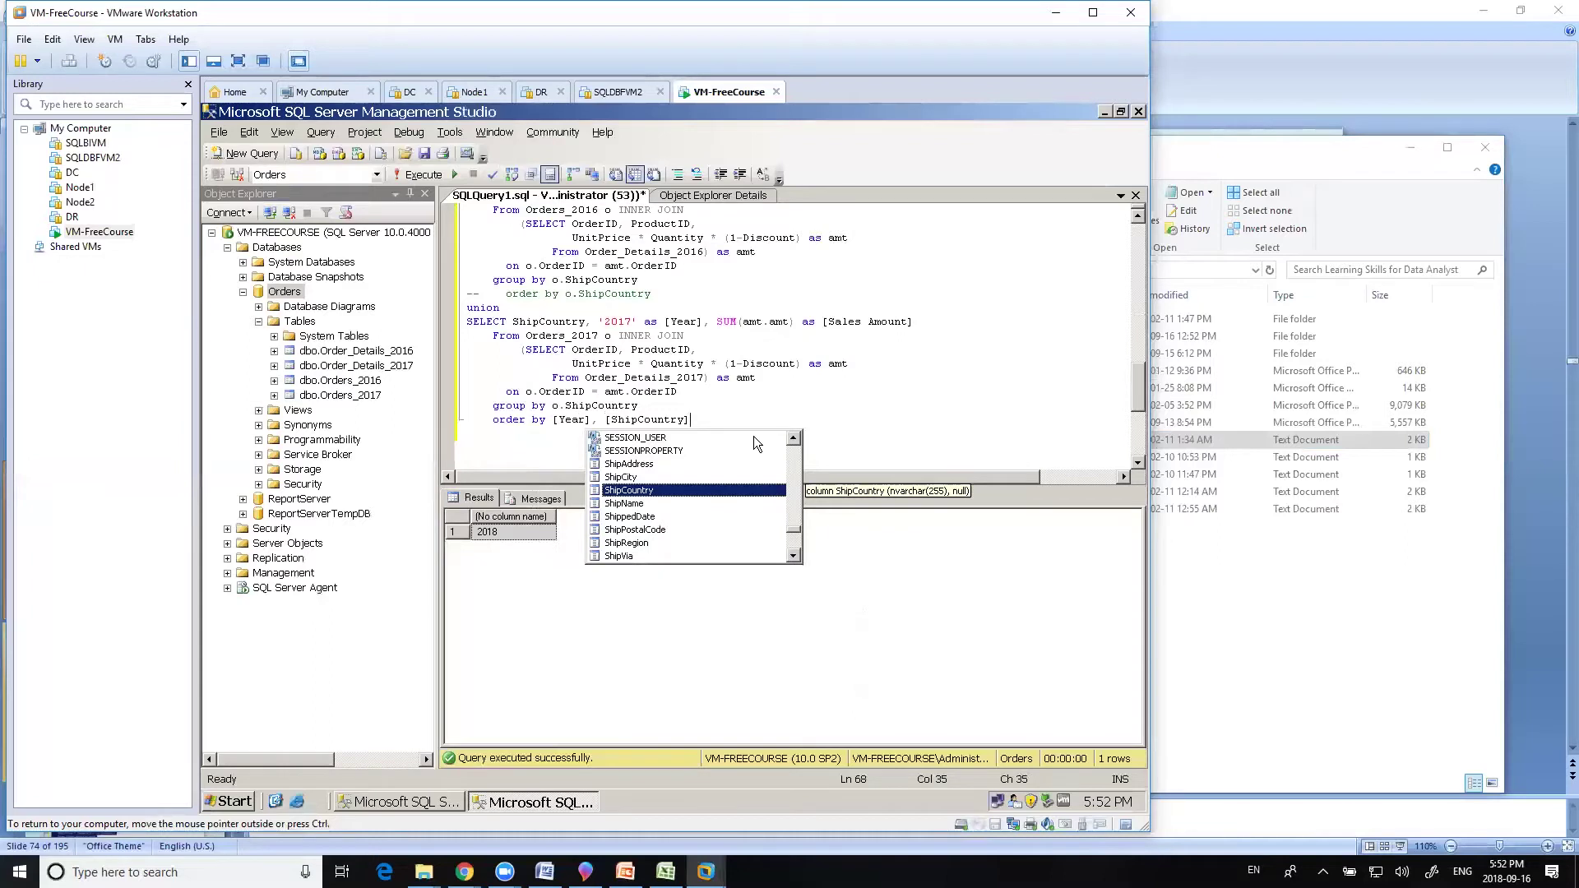
key(Escape)
key(Return)
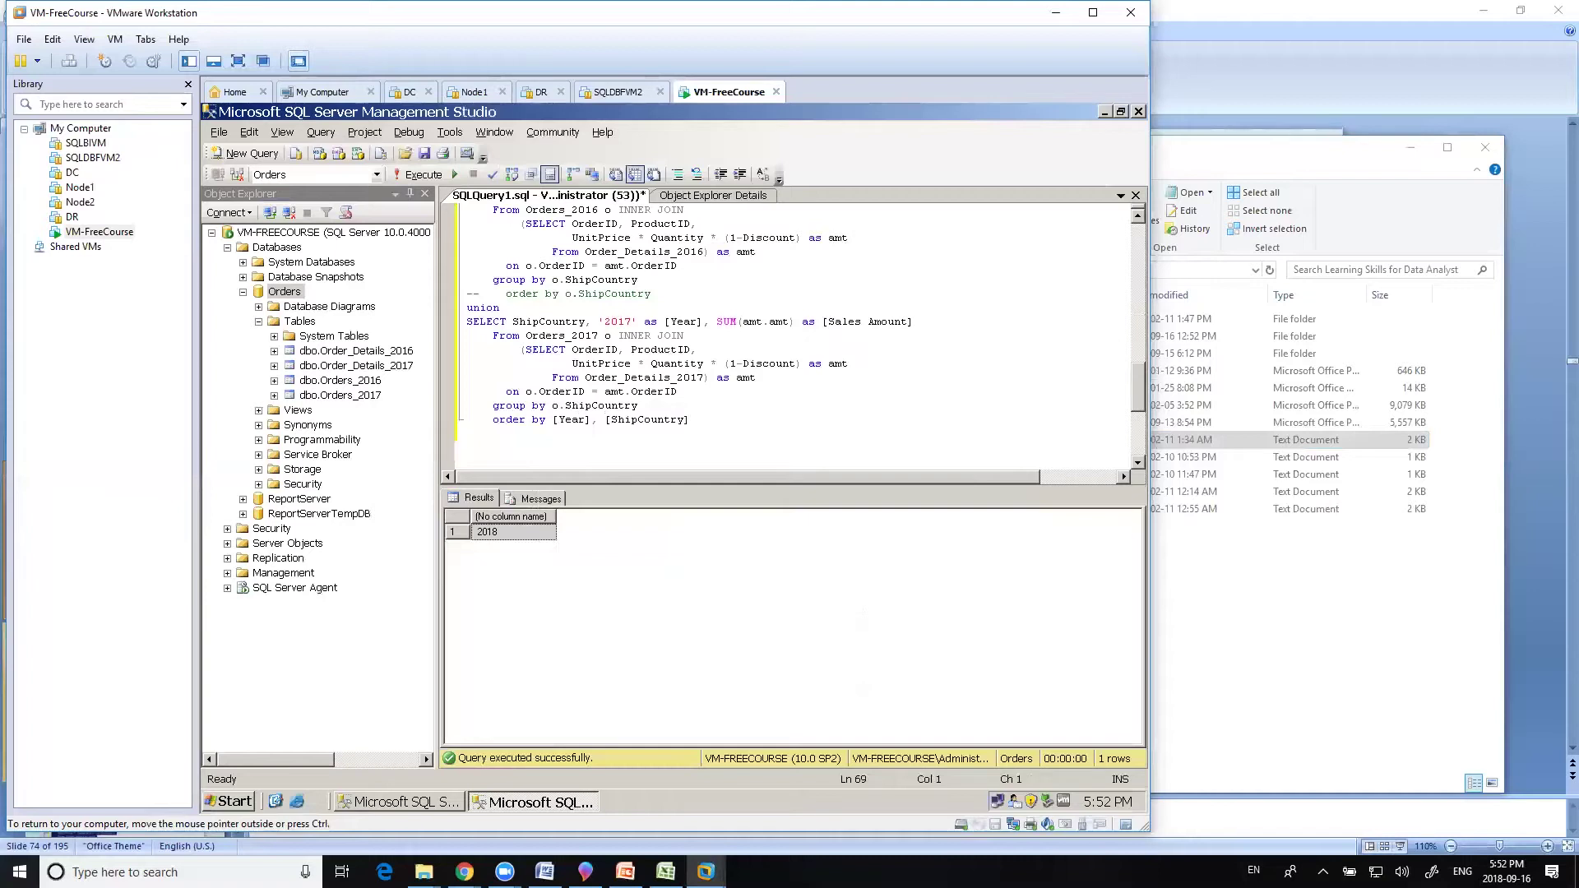
Step: Run only the union query that ends with order by [Year], [ShipCountry], and clear the selection
key(shift+Up)
key(shift+Up)
key(shift+Up)
key(shift+Up)
key(shift+Up)
key(shift+Up)
key(shift+Up)
key(shift+Up)
key(shift+Up)
key(shift+Up)
key(shift+Up)
key(shift+Up)
key(shift+Up)
key(shift+Up)
key(shift+Up)
key(shift+Up)
key(shift+Up)
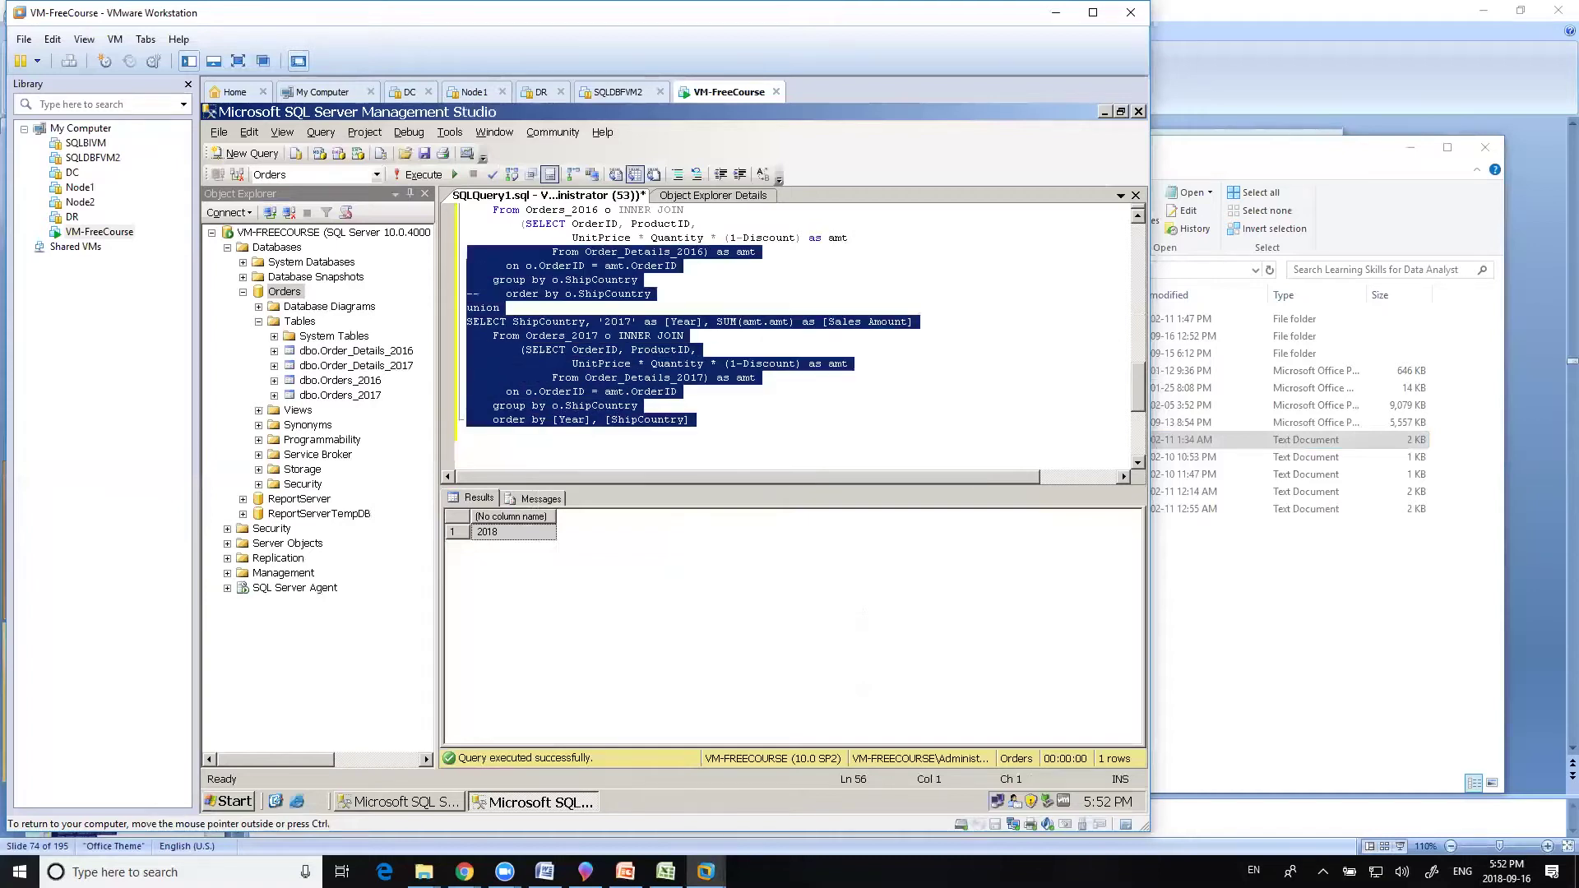
key(F5)
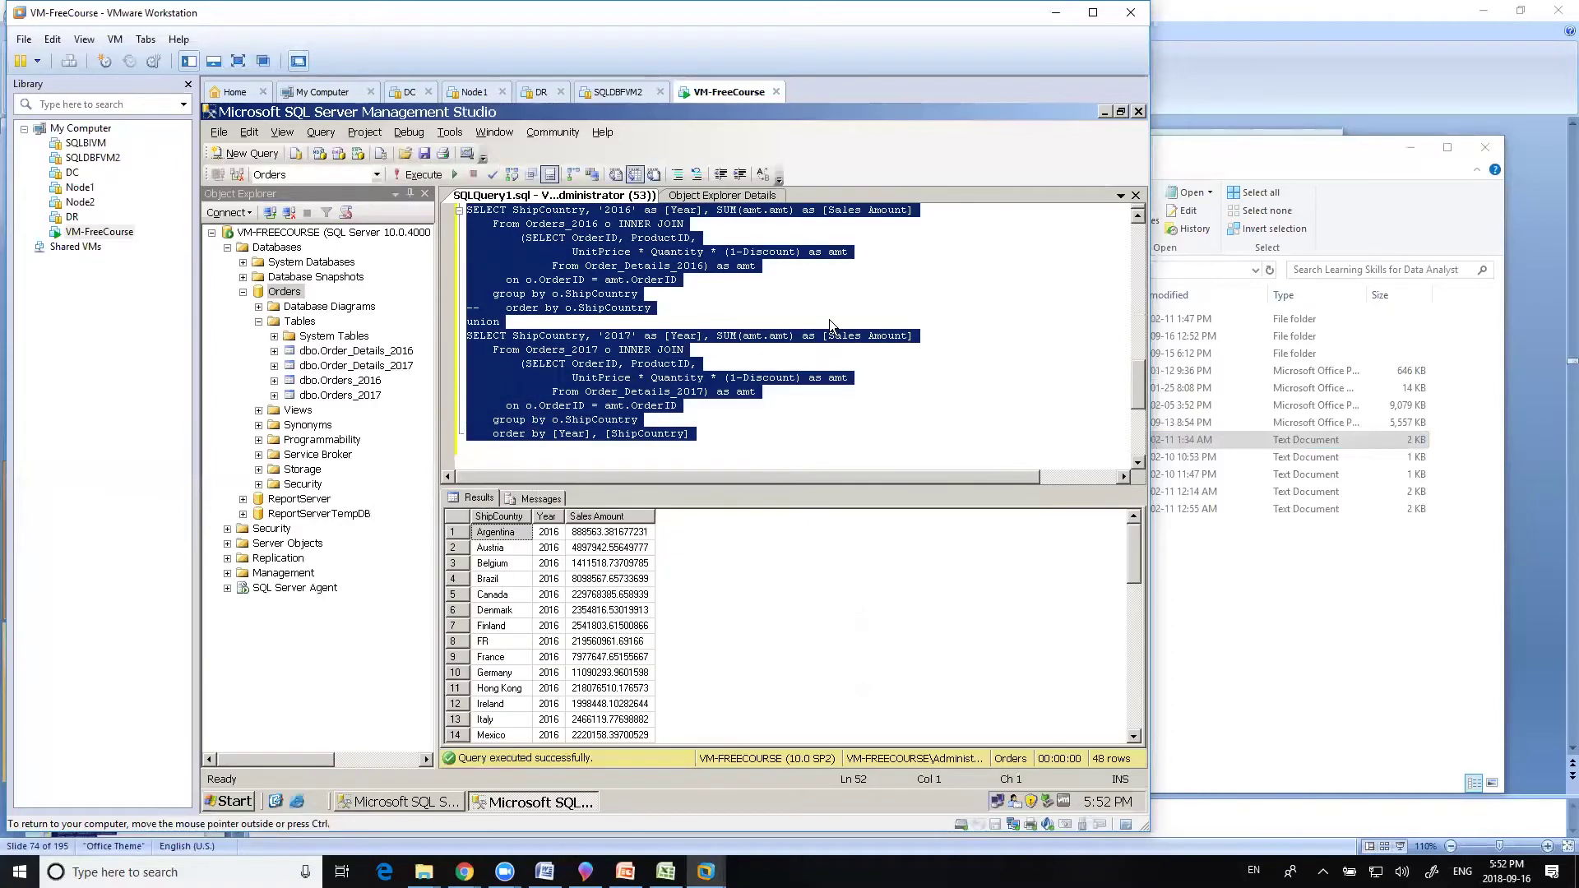
key(ctrl+End)
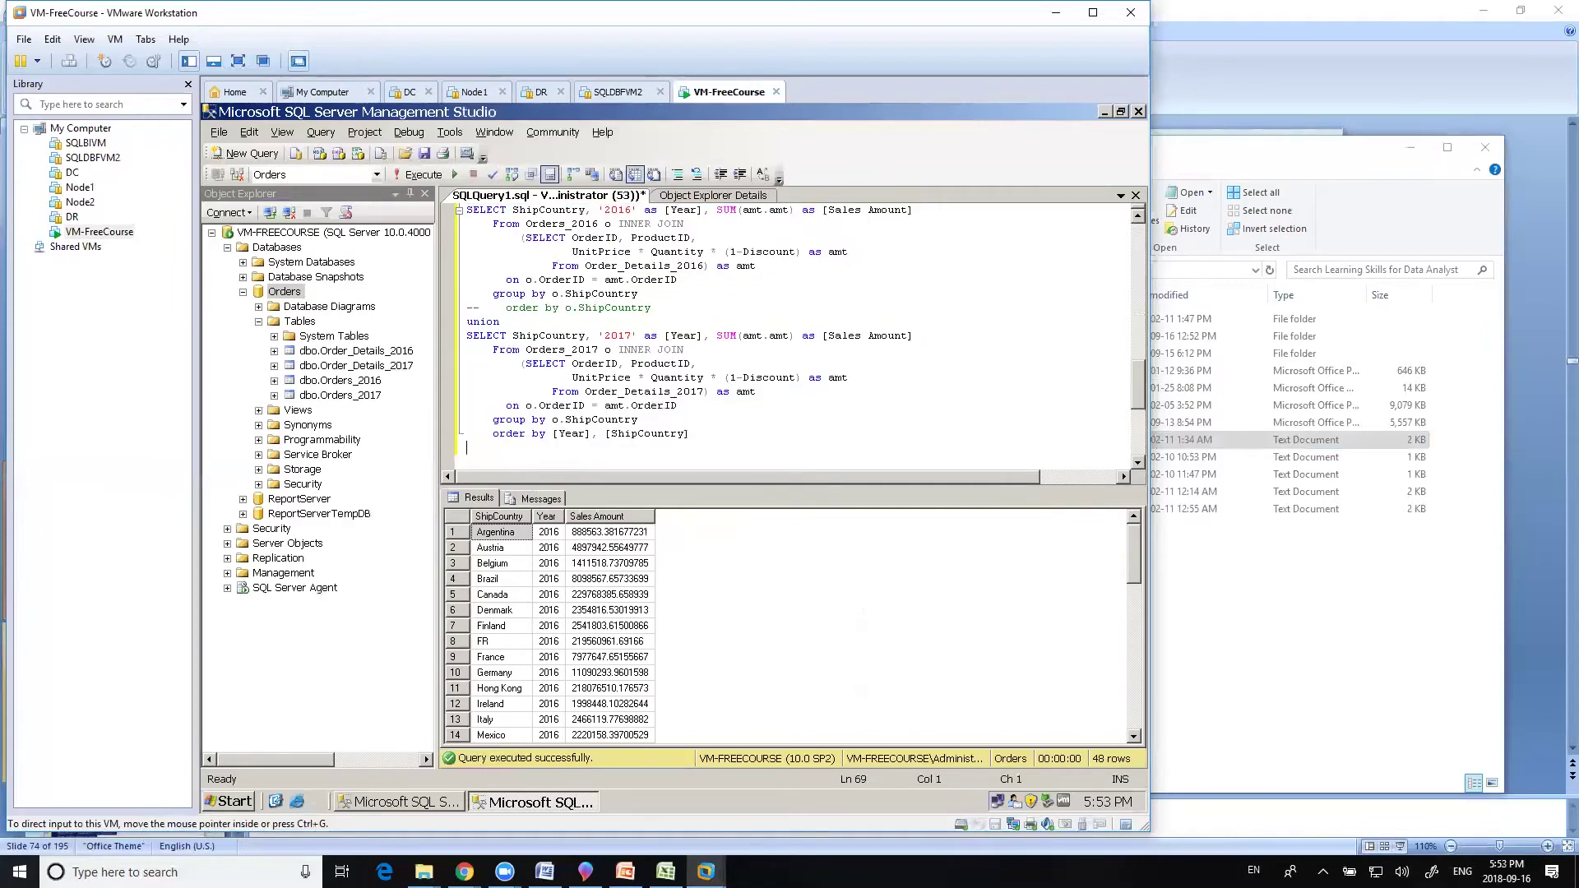
Step: Switch to the Class 2 presentation in PowerPoint and go through the query screenshots to slide 78, the architecture of a DBMS
click(634, 868)
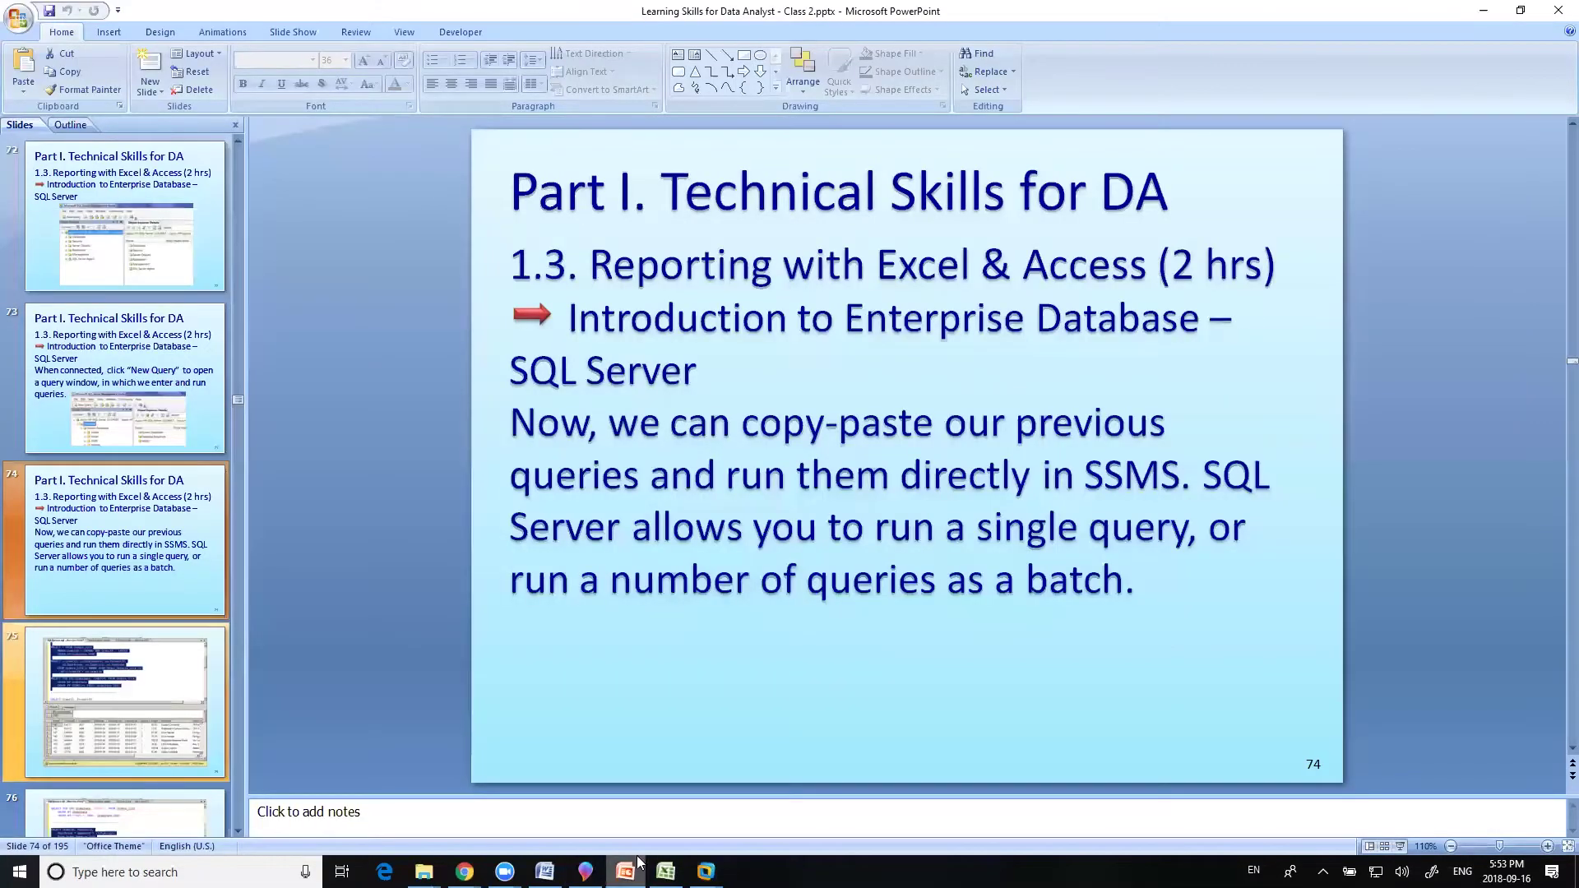
click(160, 732)
key(Down)
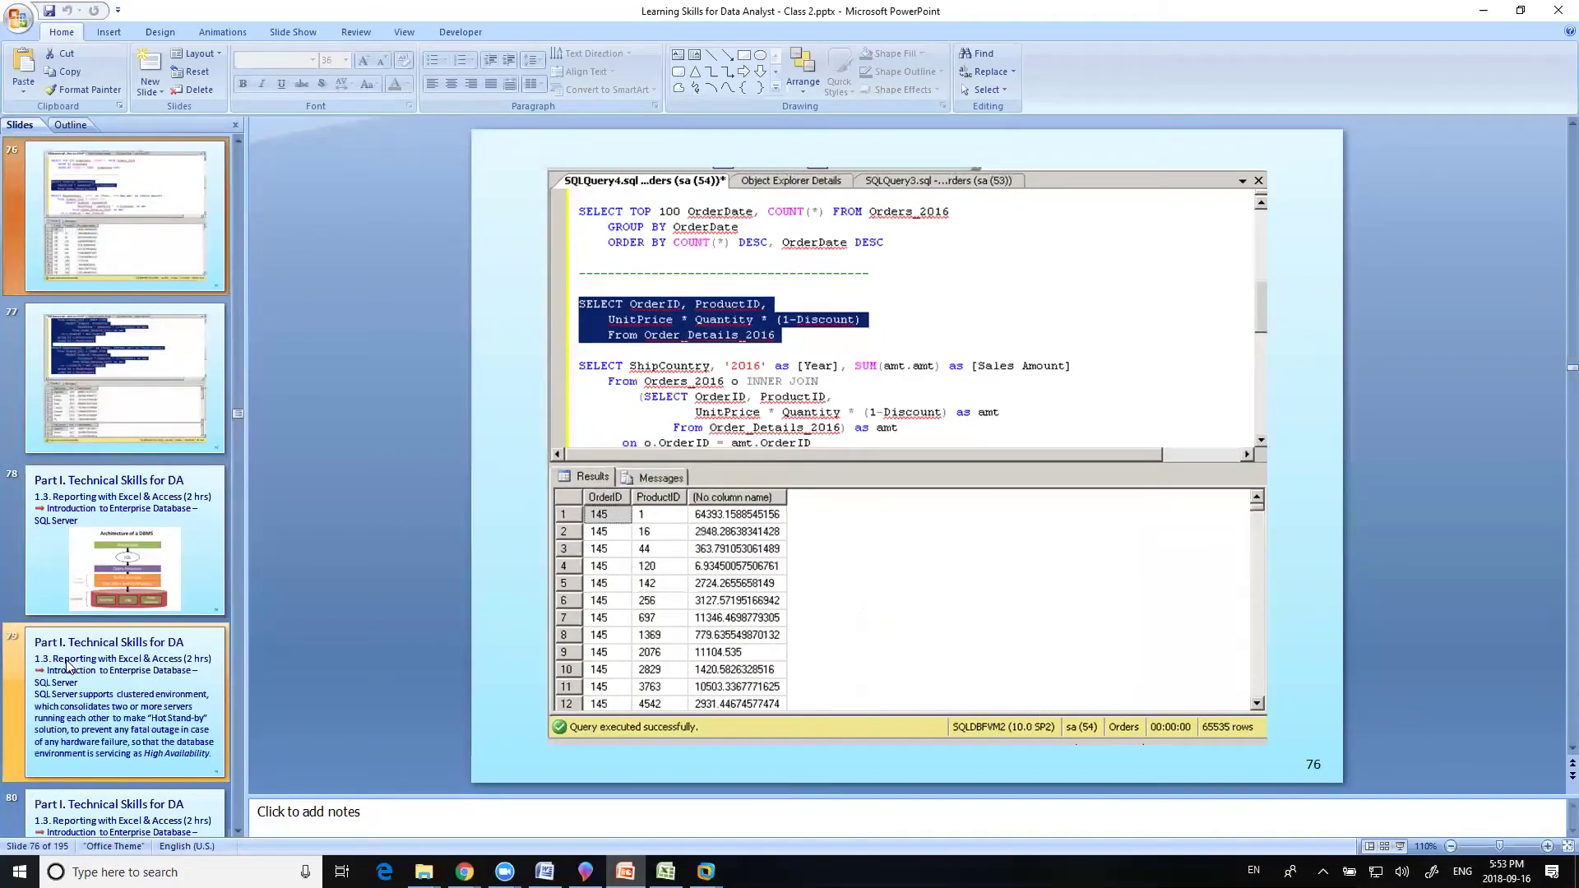
key(Down)
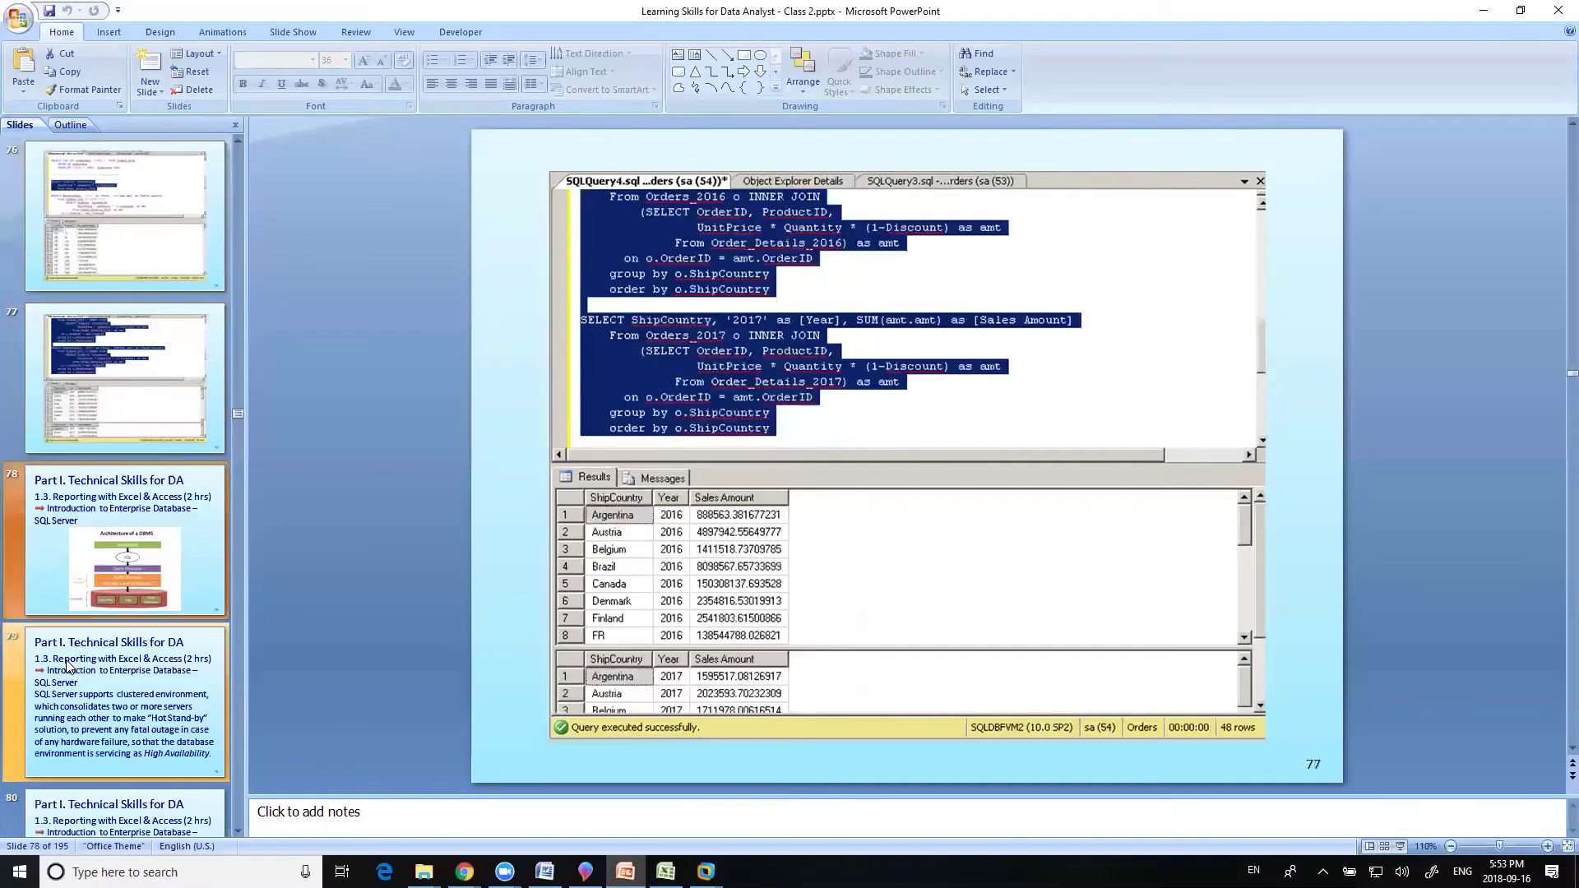
key(Down)
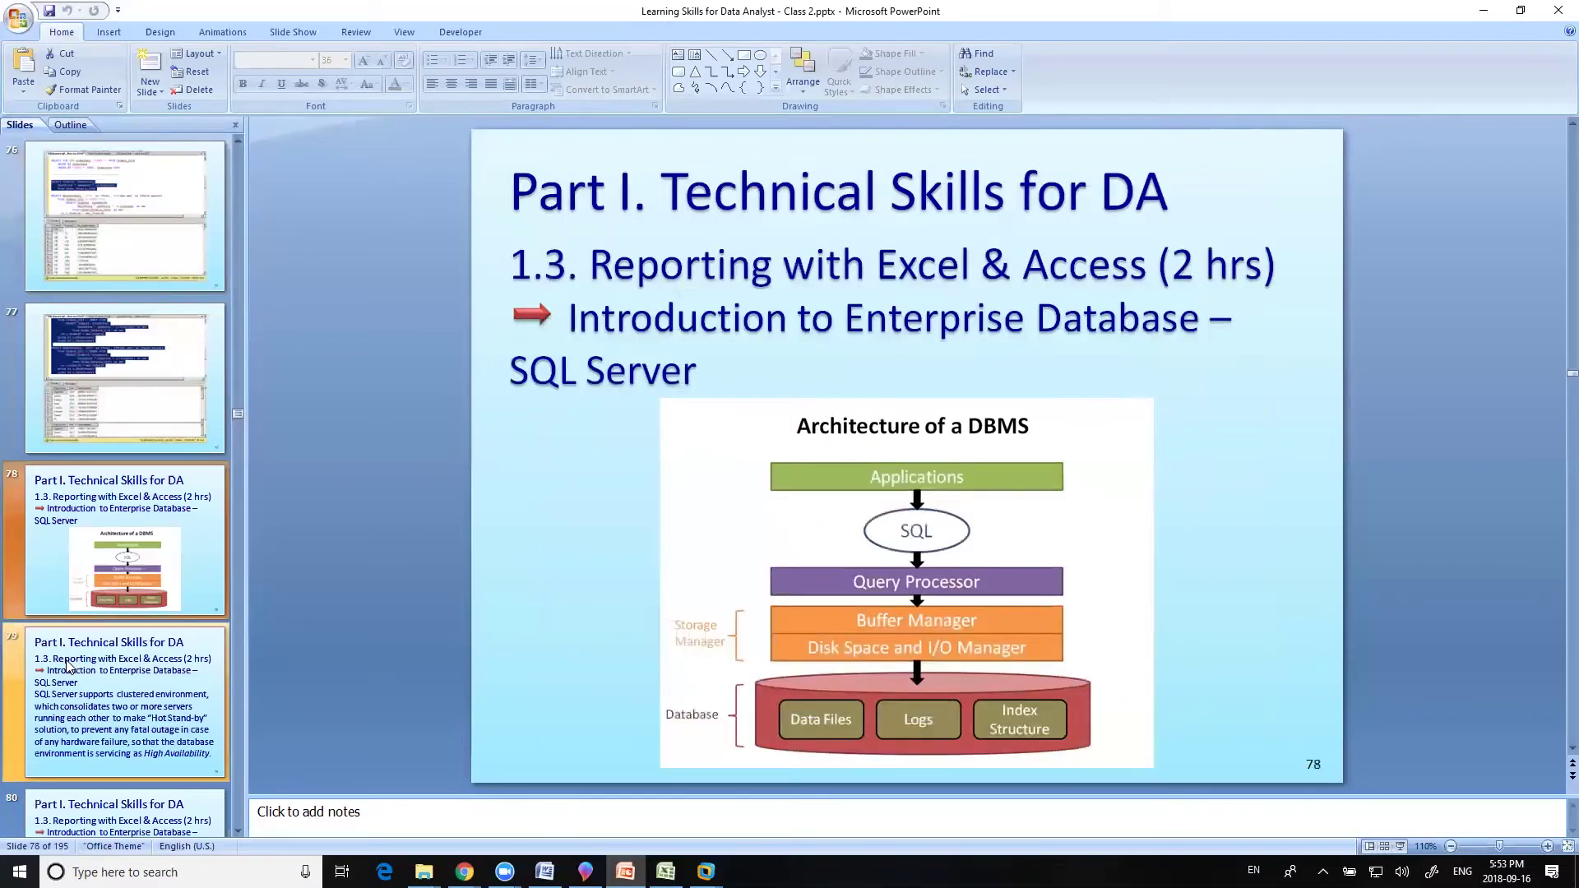